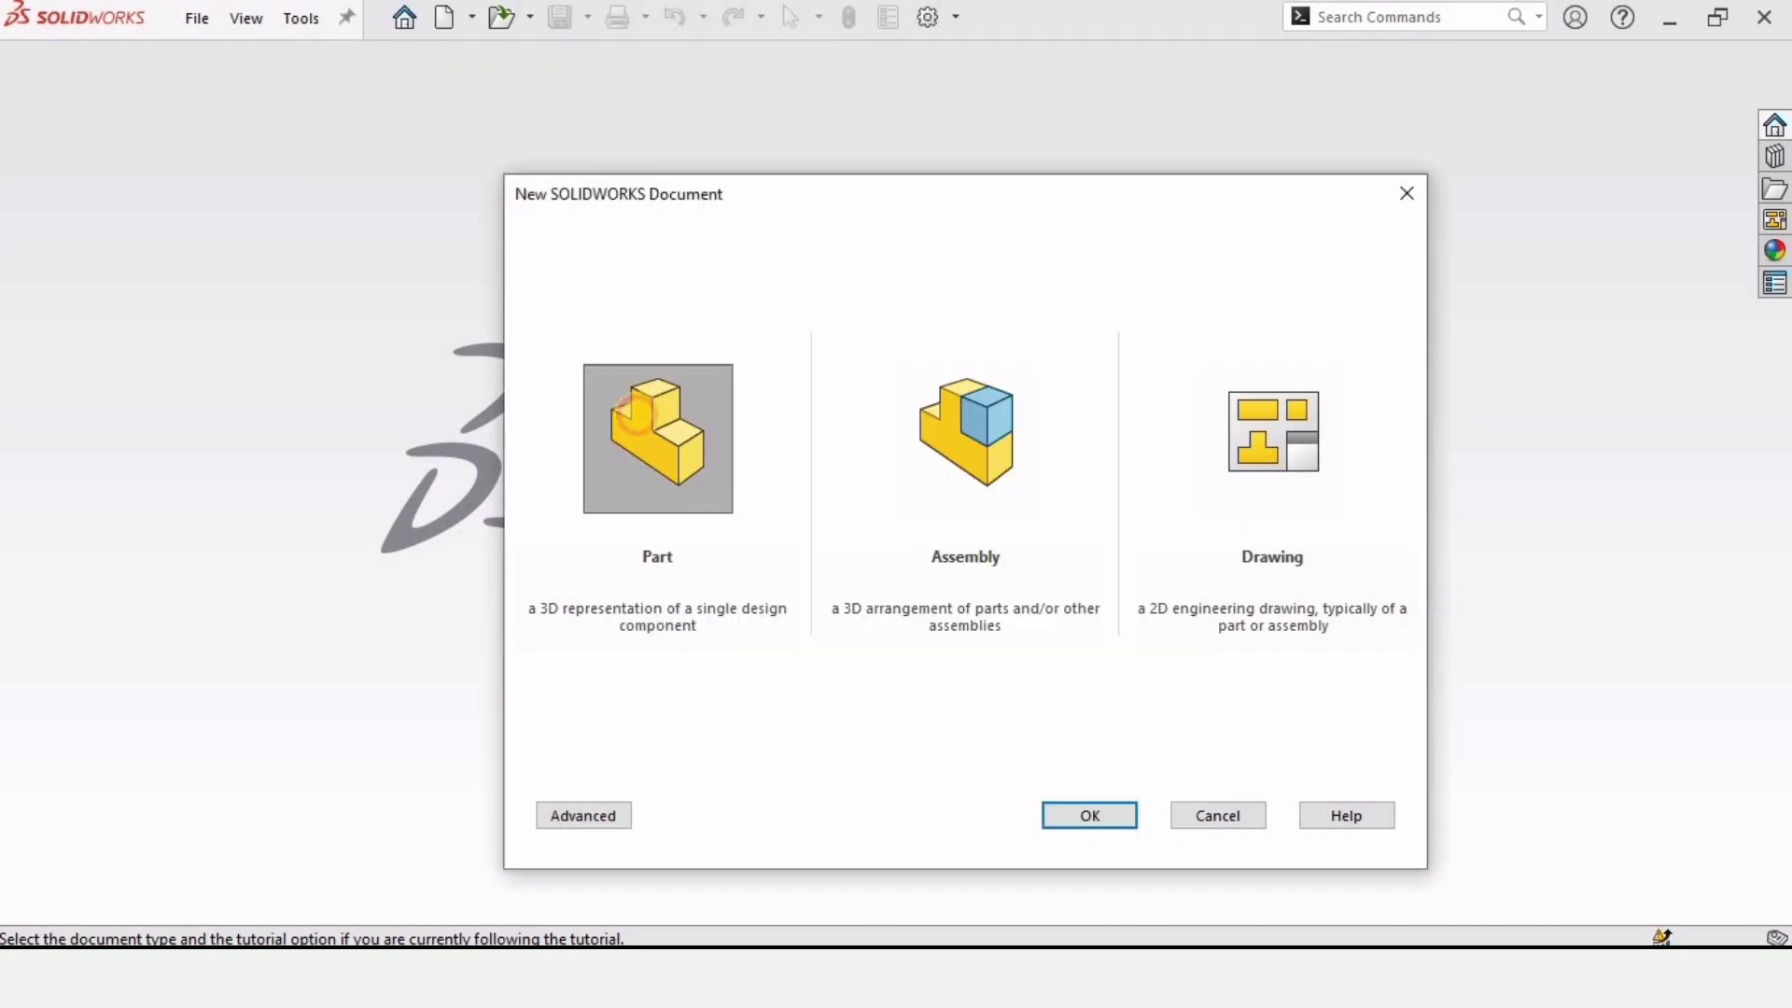
Create a new blank Part document from the New SOLIDWORKS Document dialog.
left_click(756, 564)
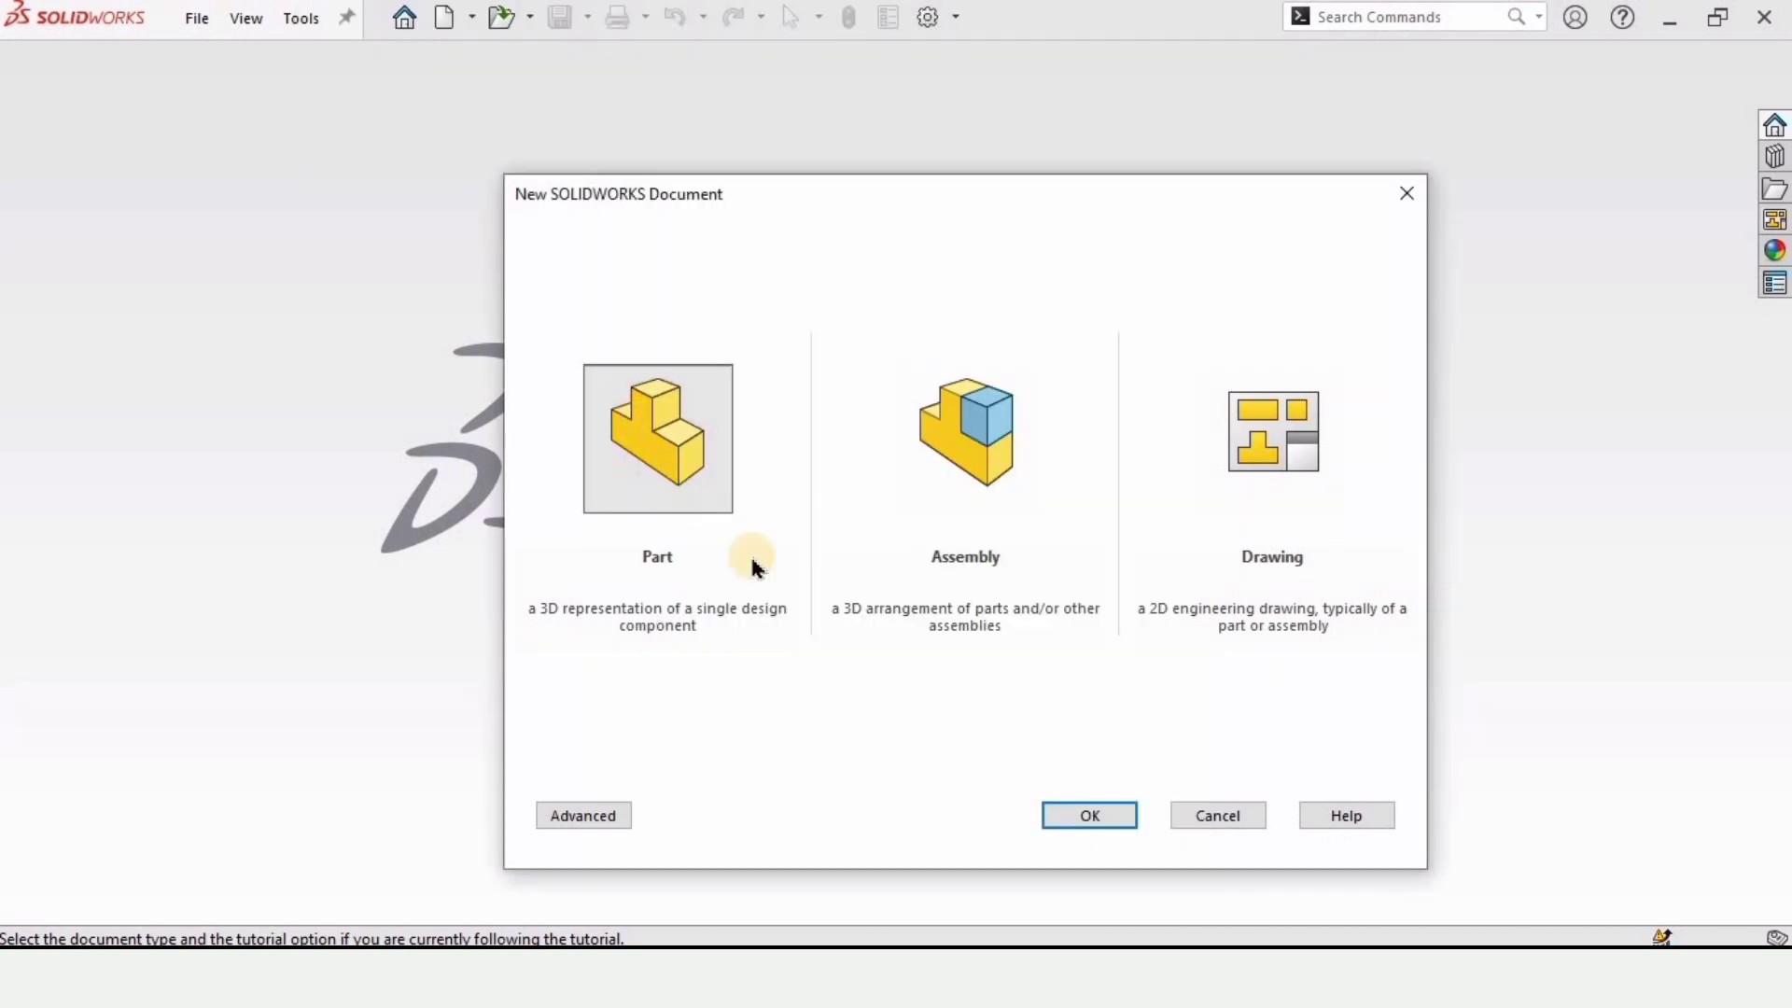
left_click(1087, 815)
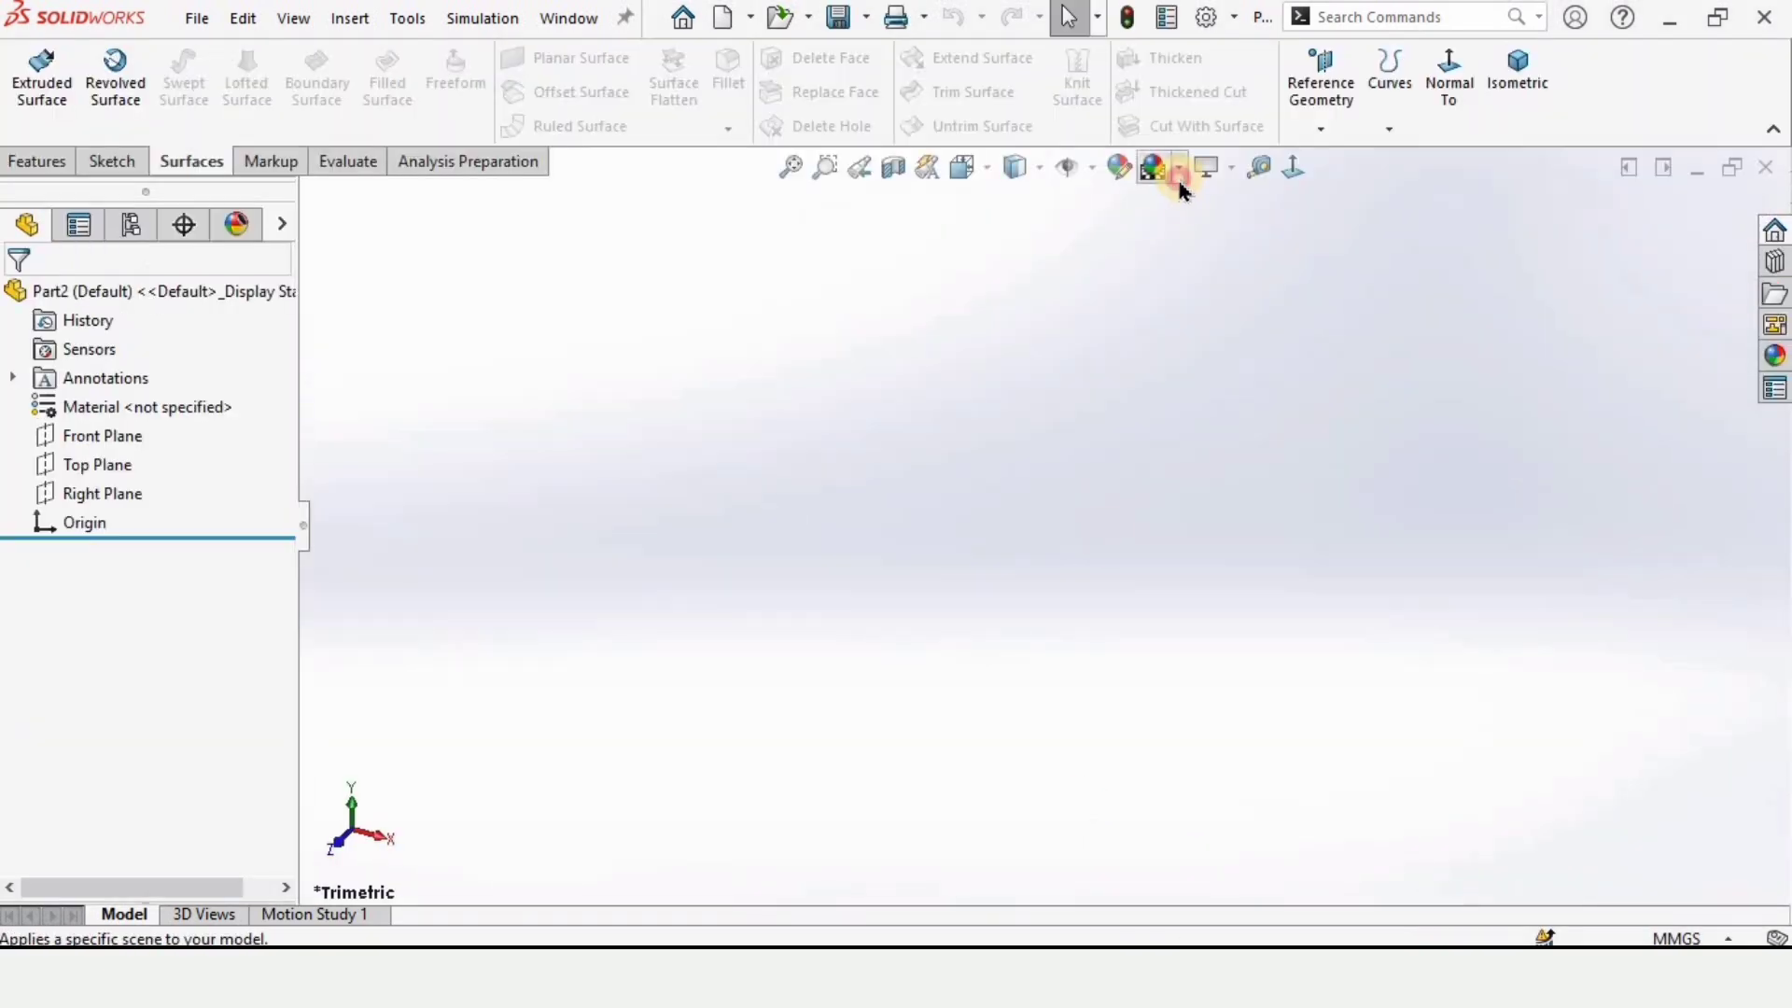
Apply the Plain White scene and sketch a center rectangle around the origin on the Top Plane.
left_click(1180, 170)
left_click(1191, 232)
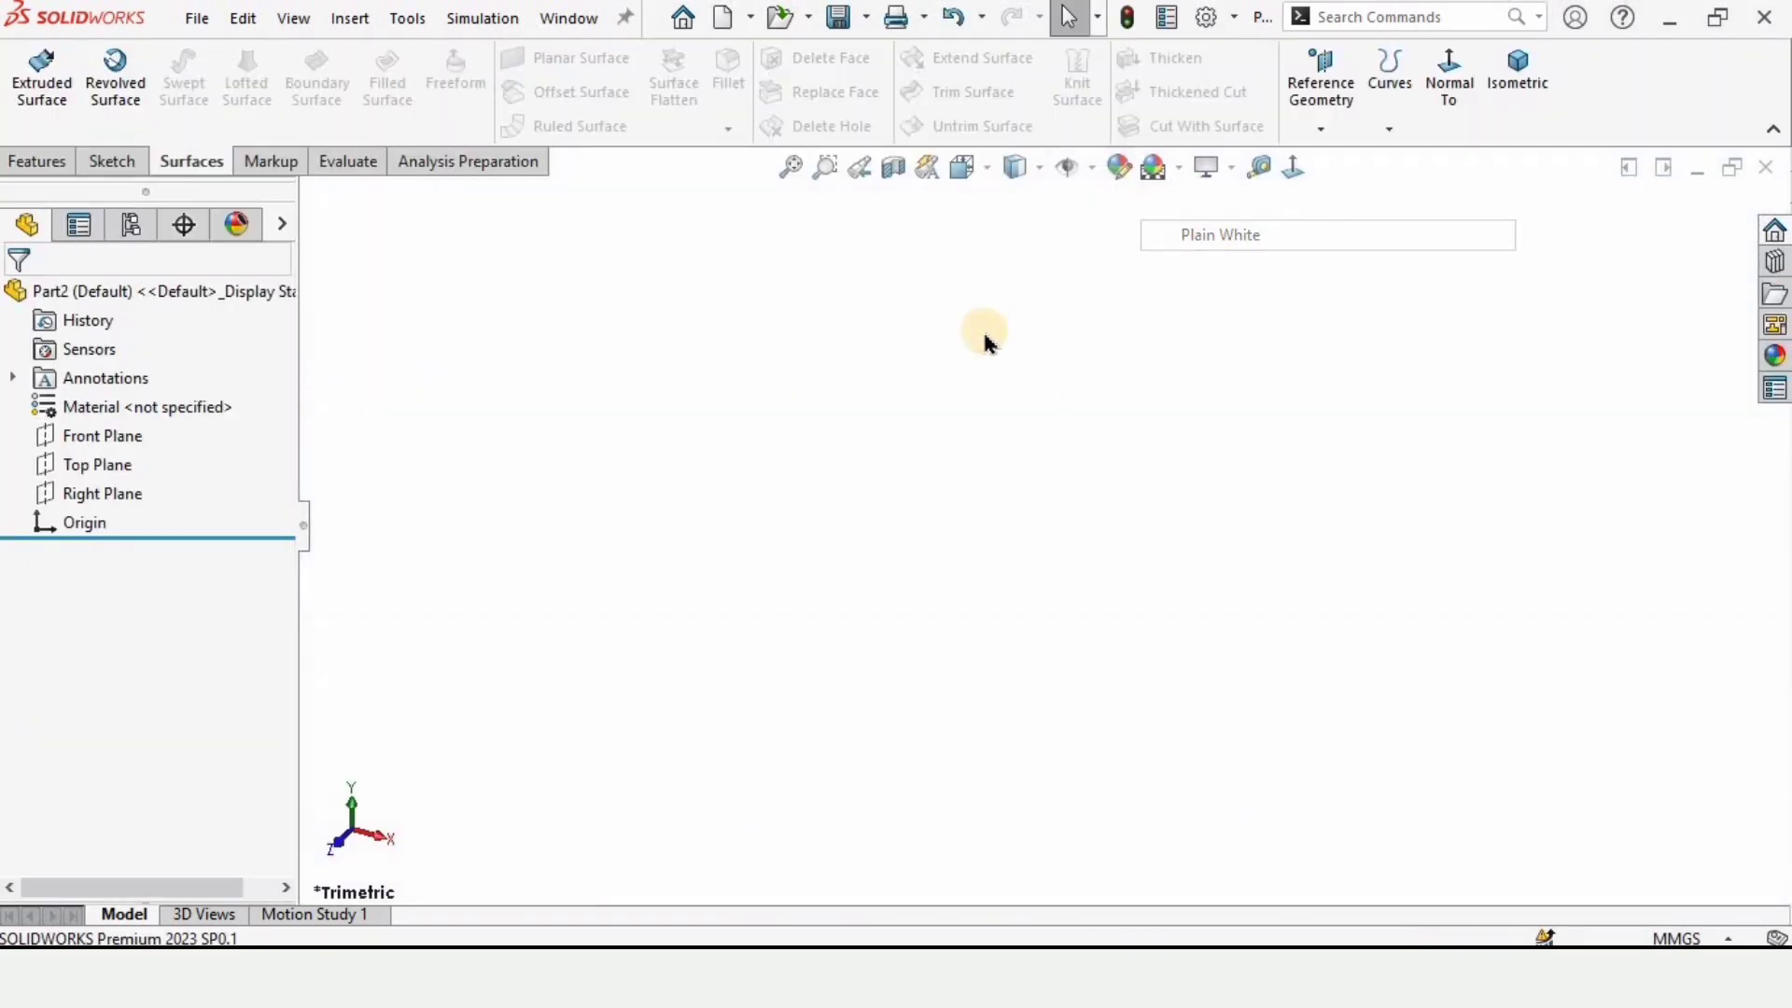
left_click(93, 465)
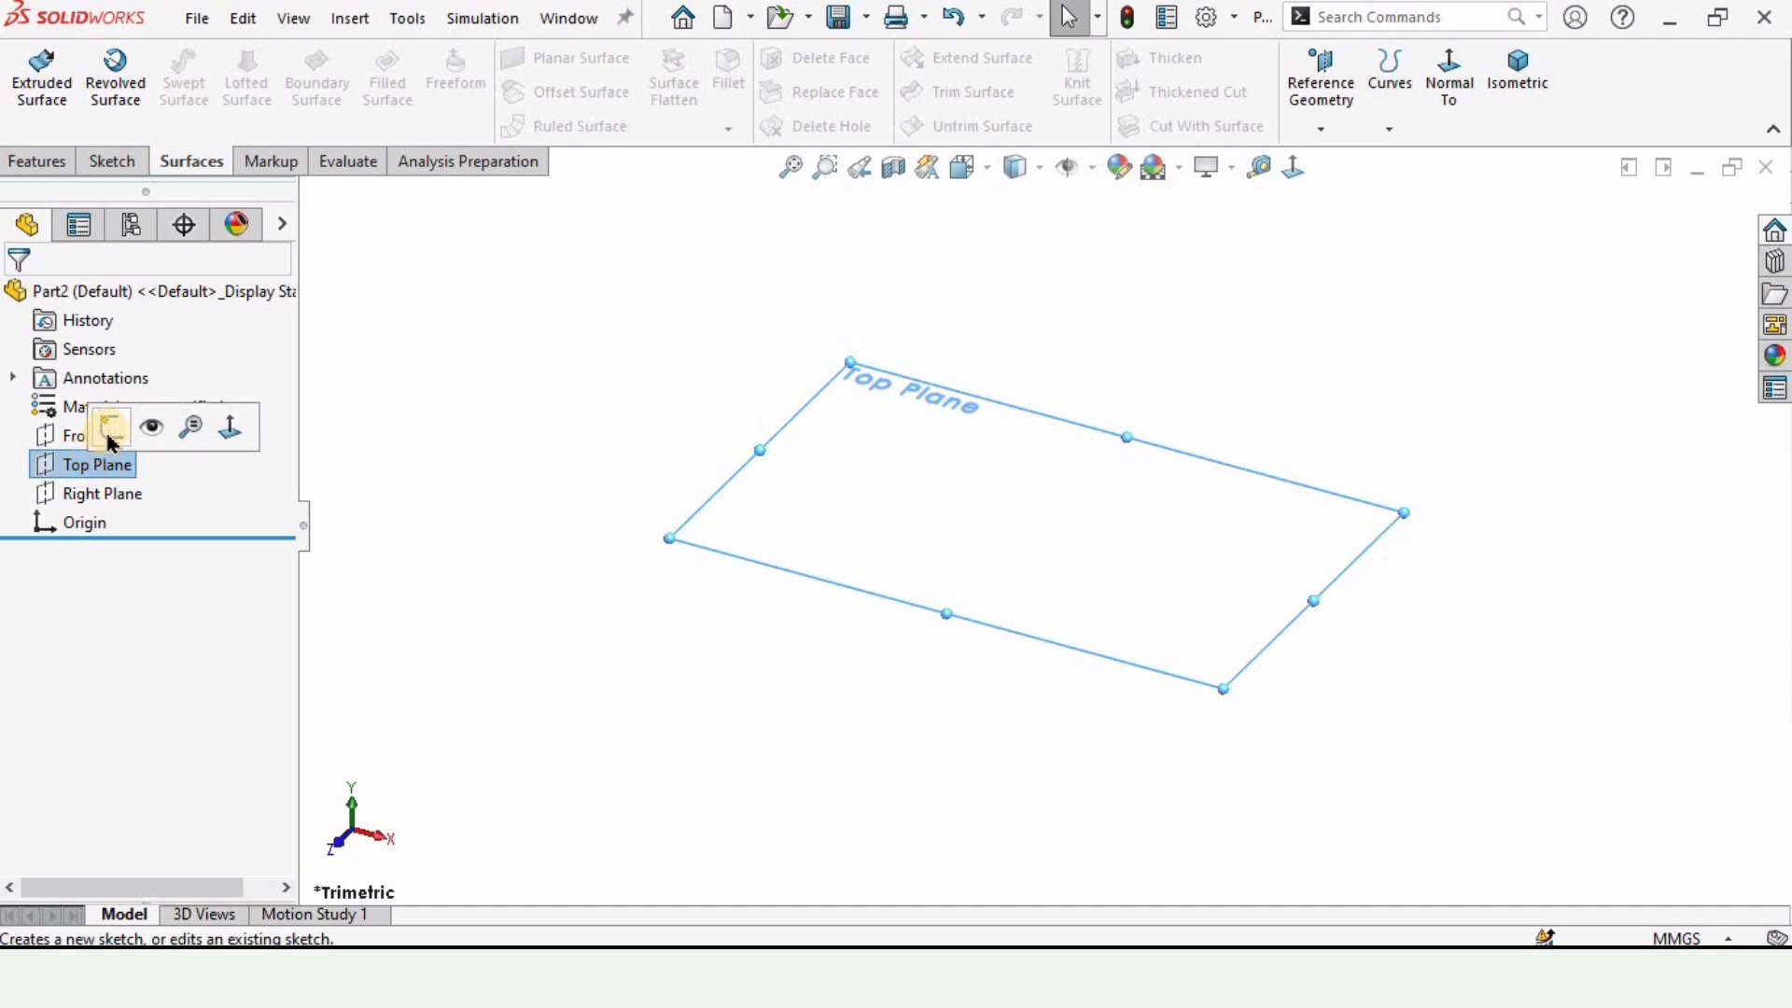
left_click(109, 431)
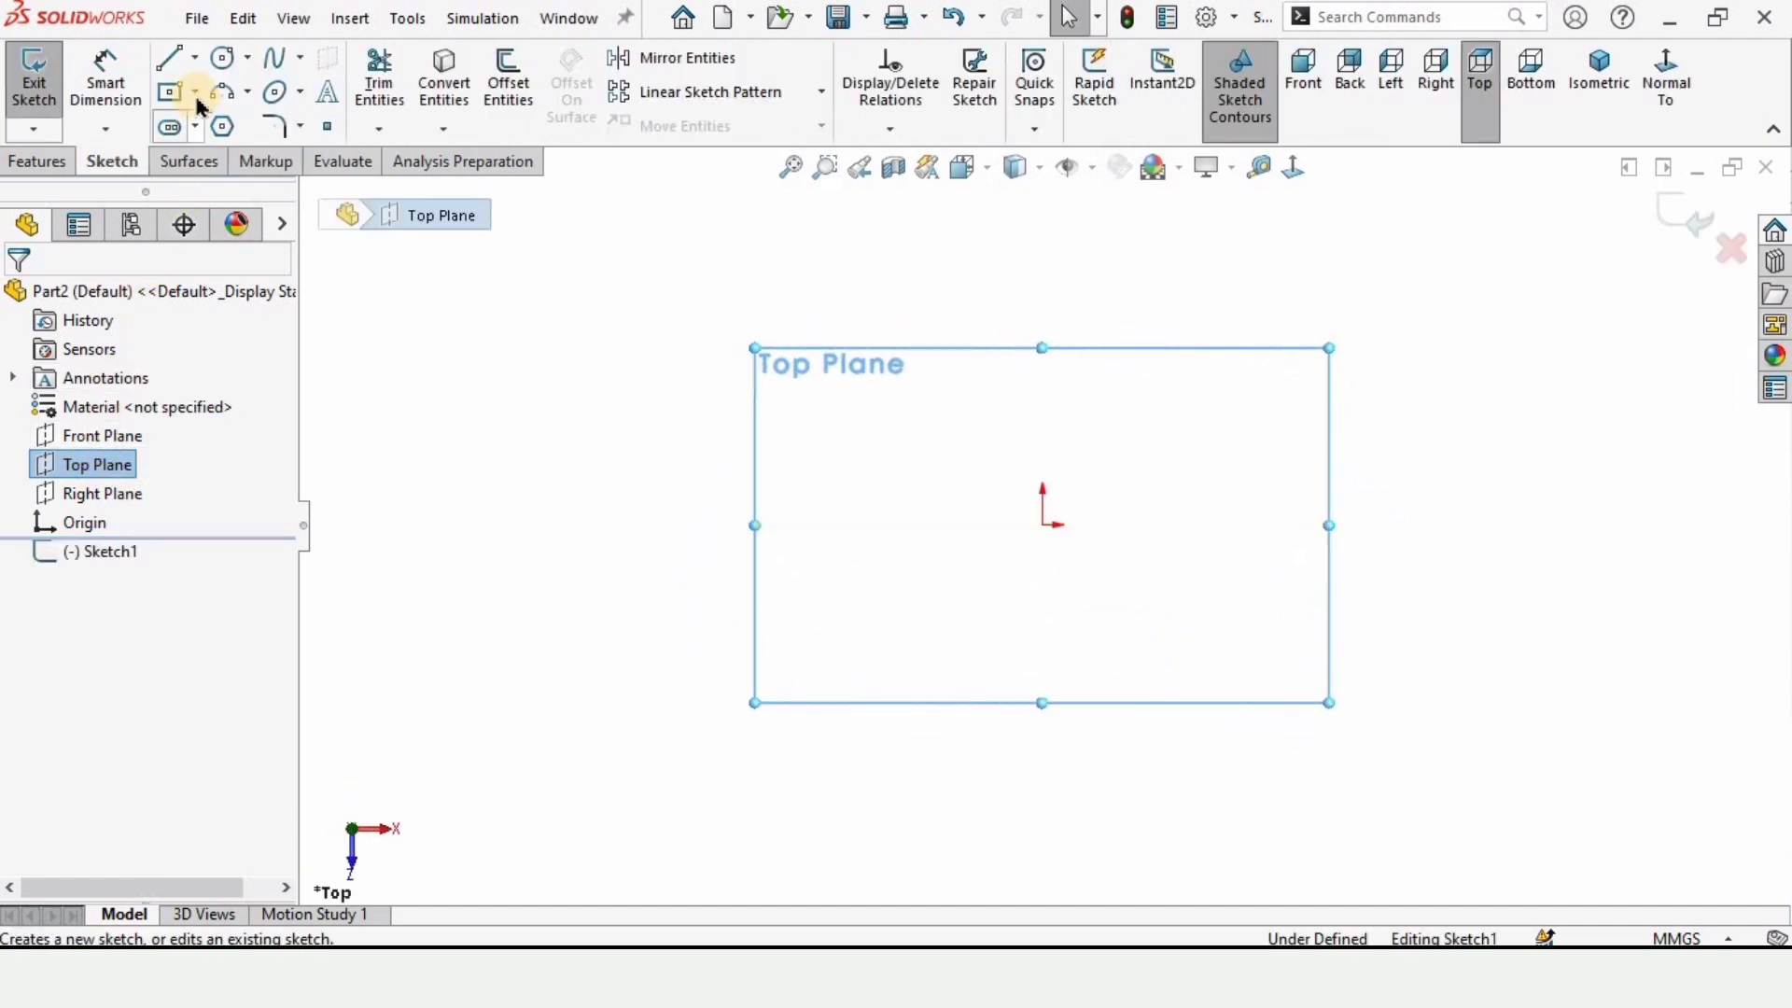
left_click(196, 94)
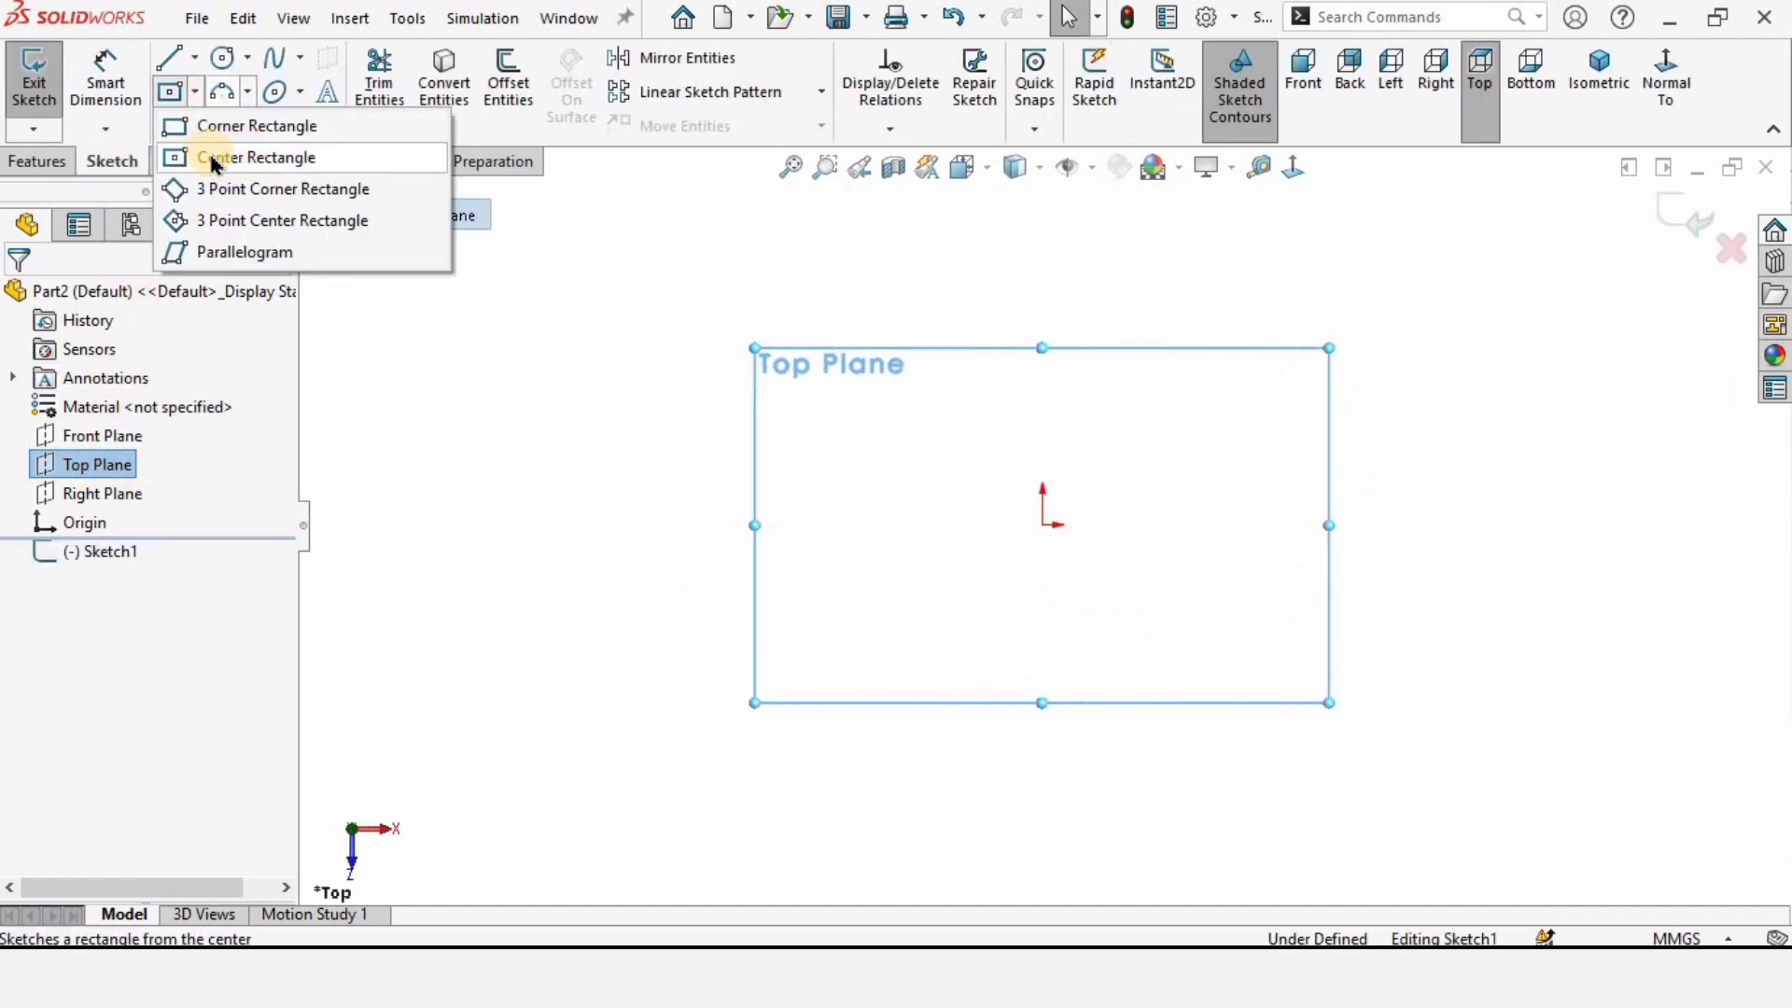
left_click(1043, 525)
left_click(887, 392)
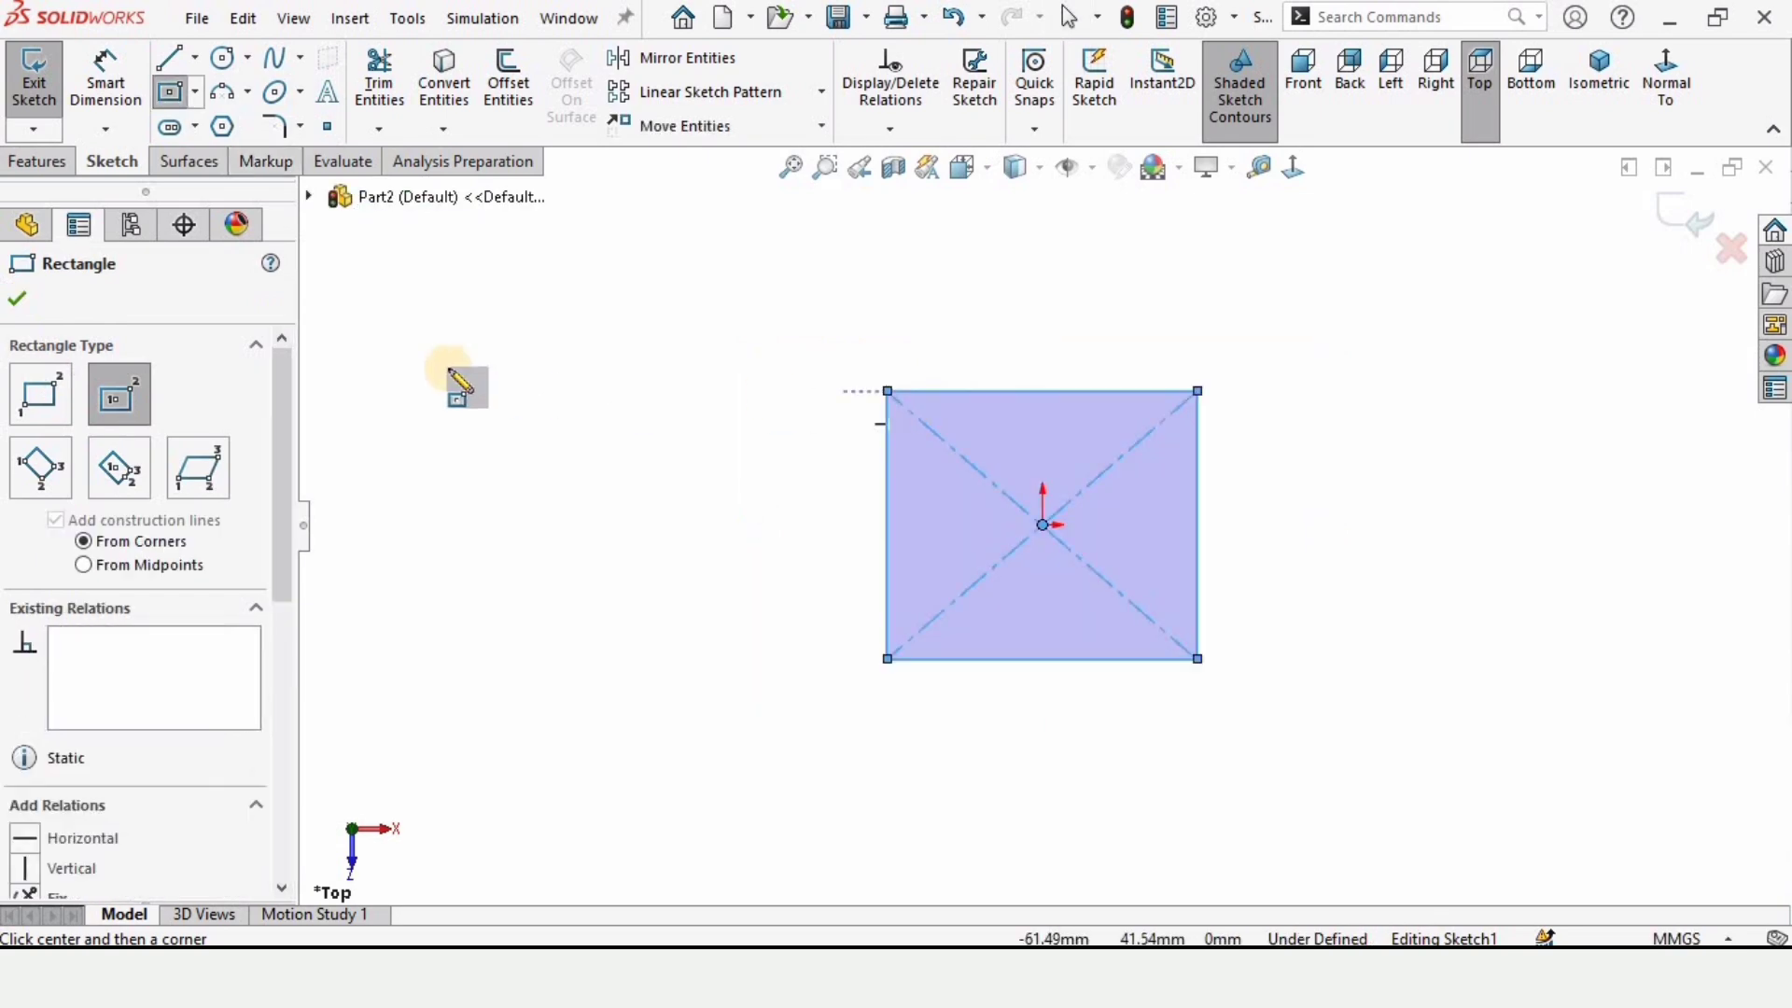
left_click(19, 304)
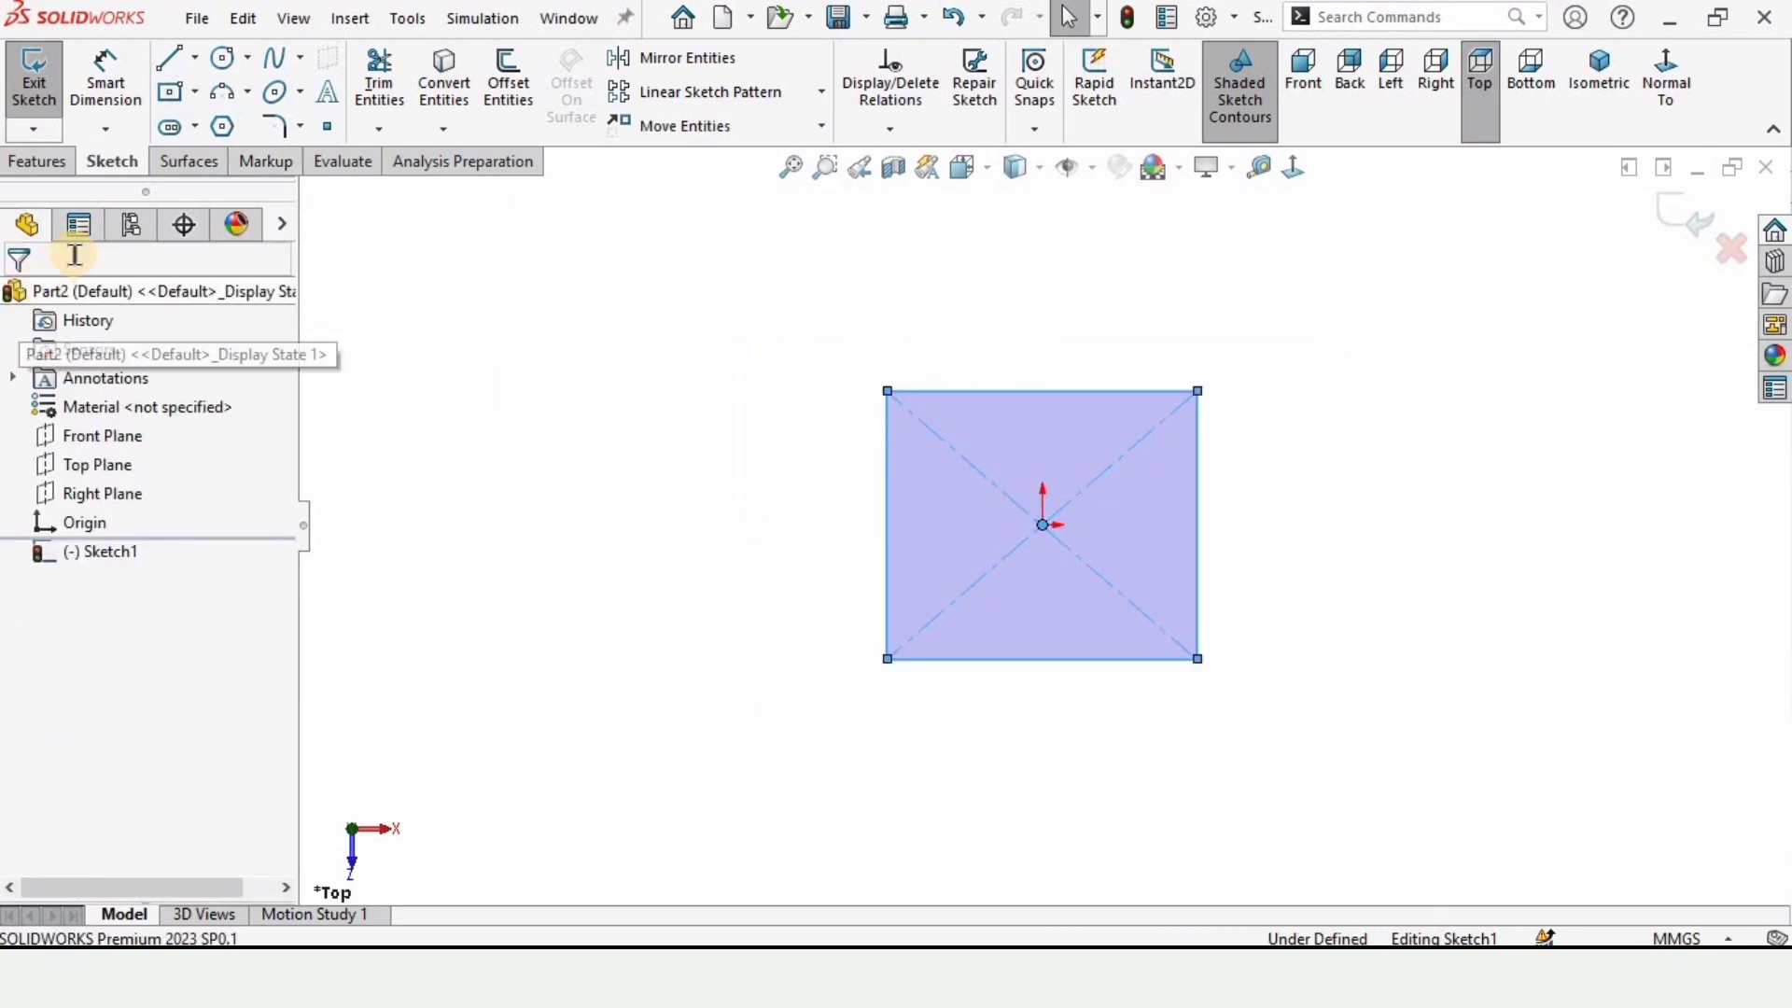
Switch to the Surfaces tools and preview a Blind 10 mm surface extrusion of the rectangle.
right_click(124, 171)
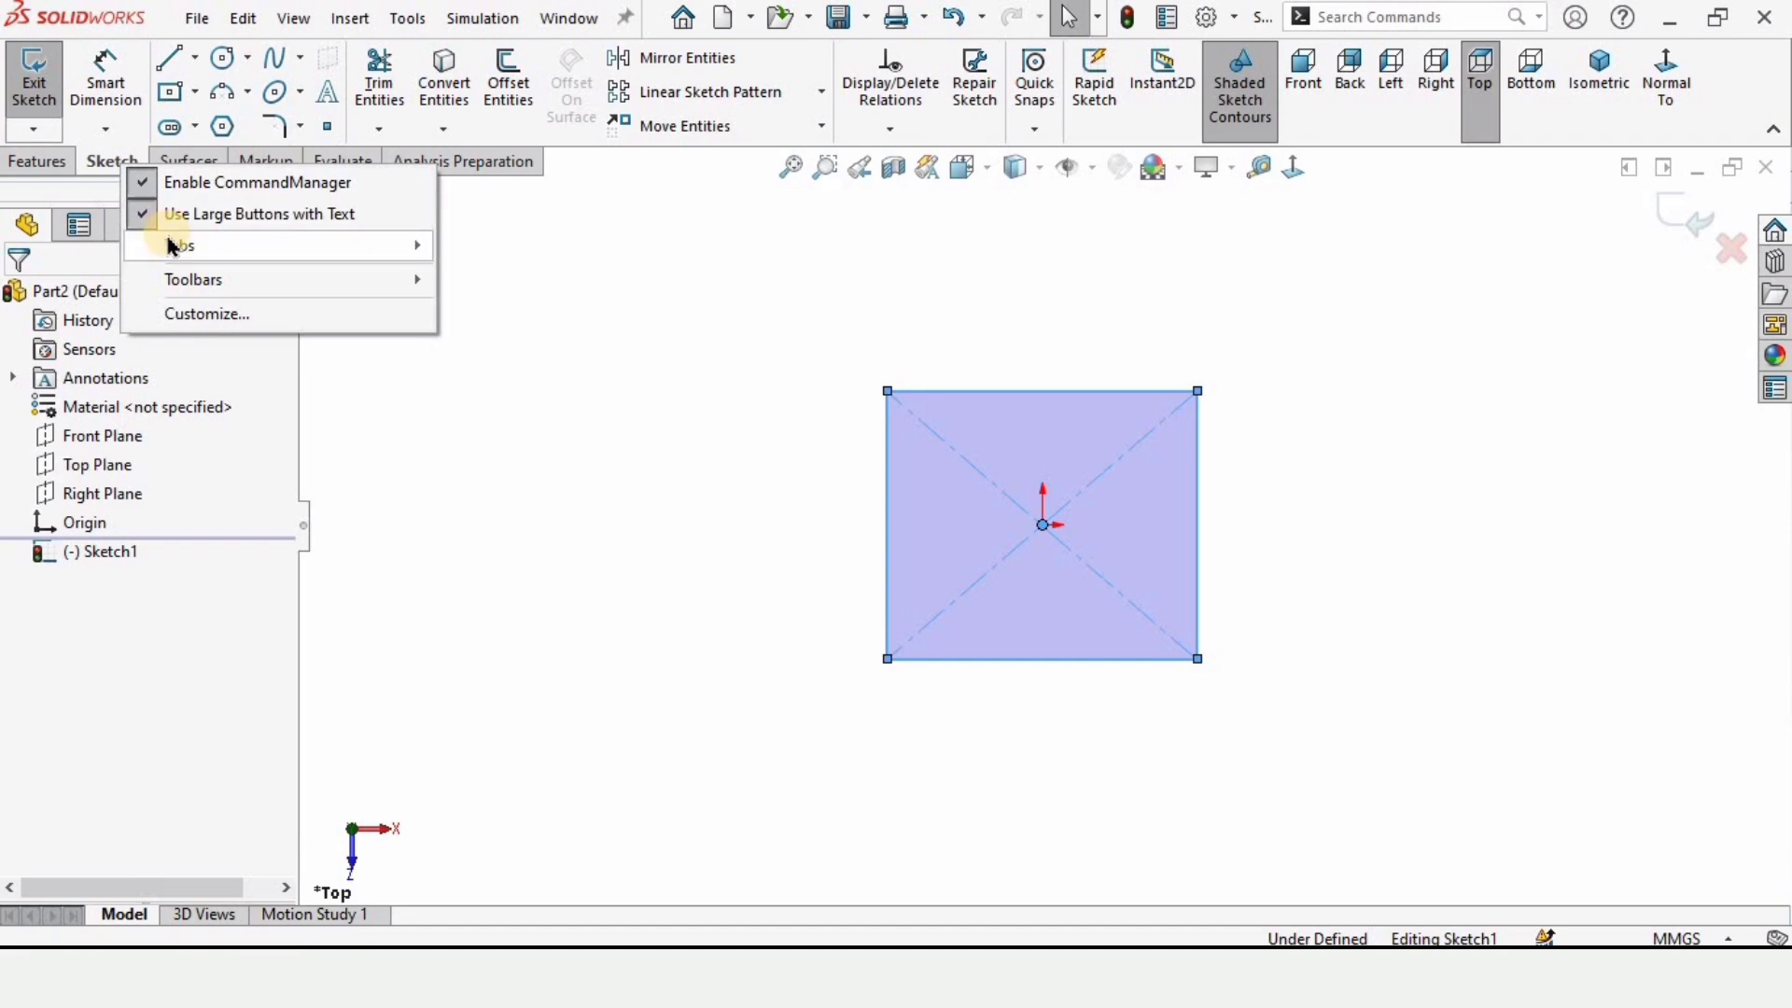
mouse_move(171, 246)
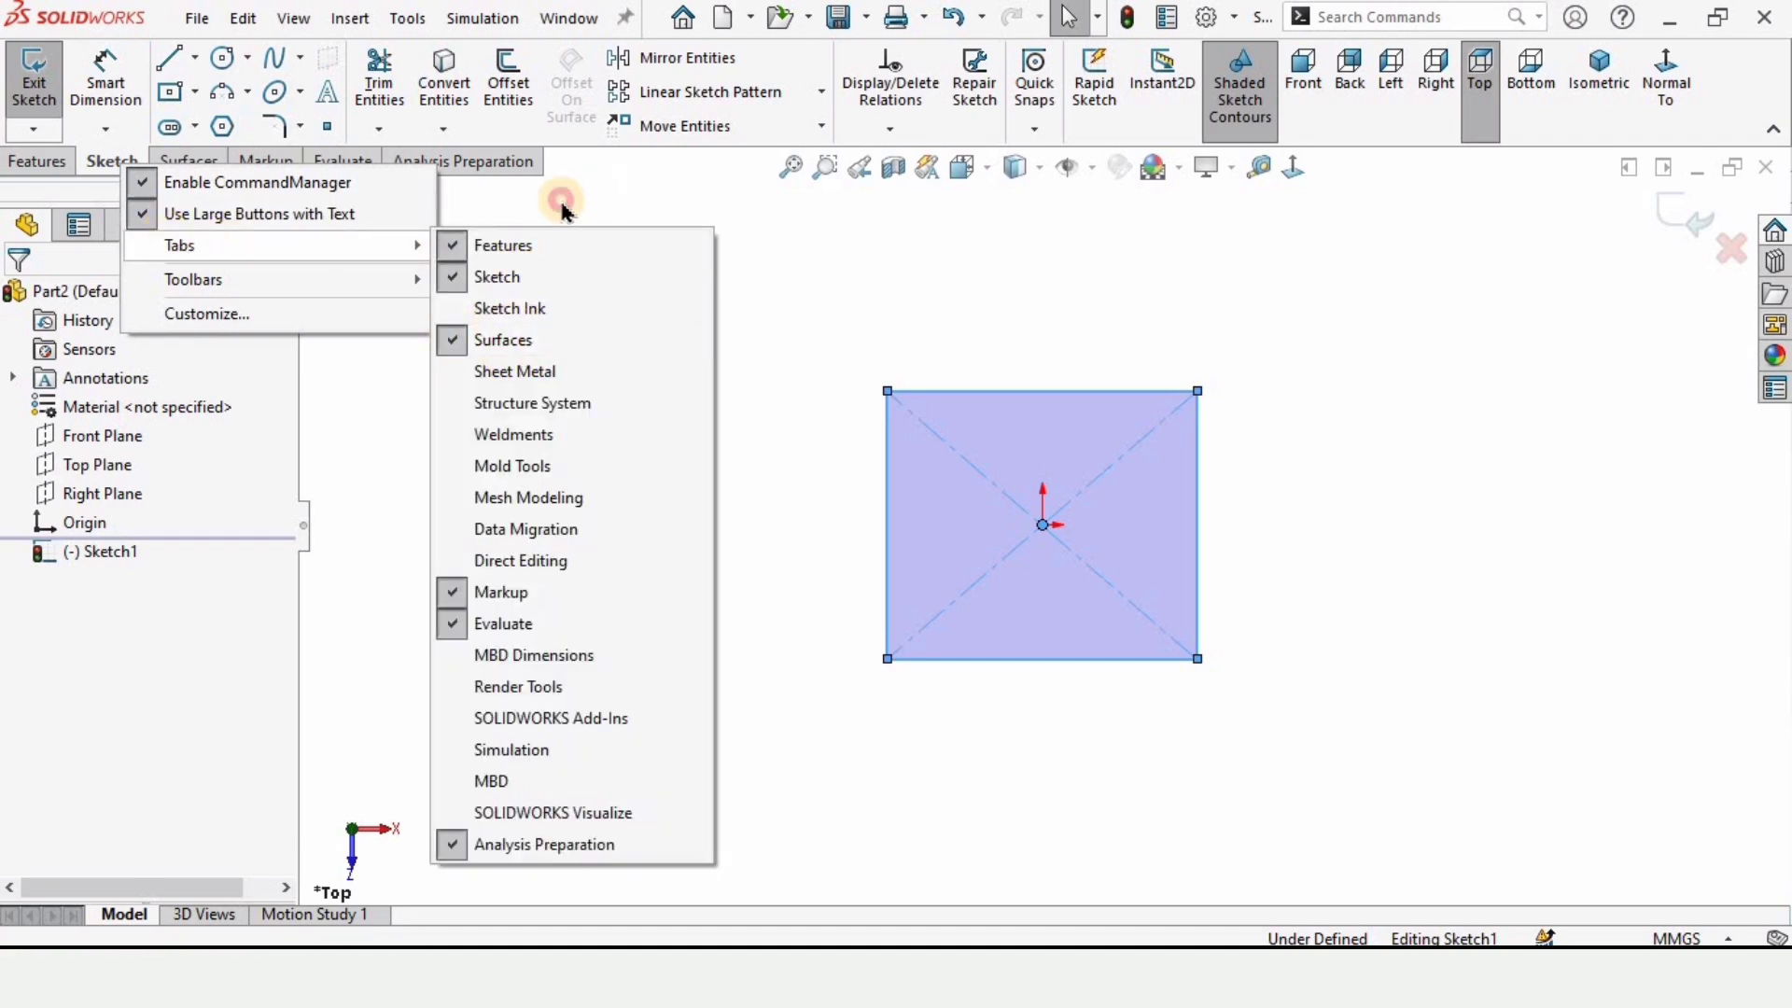
left_click(203, 180)
left_click(194, 166)
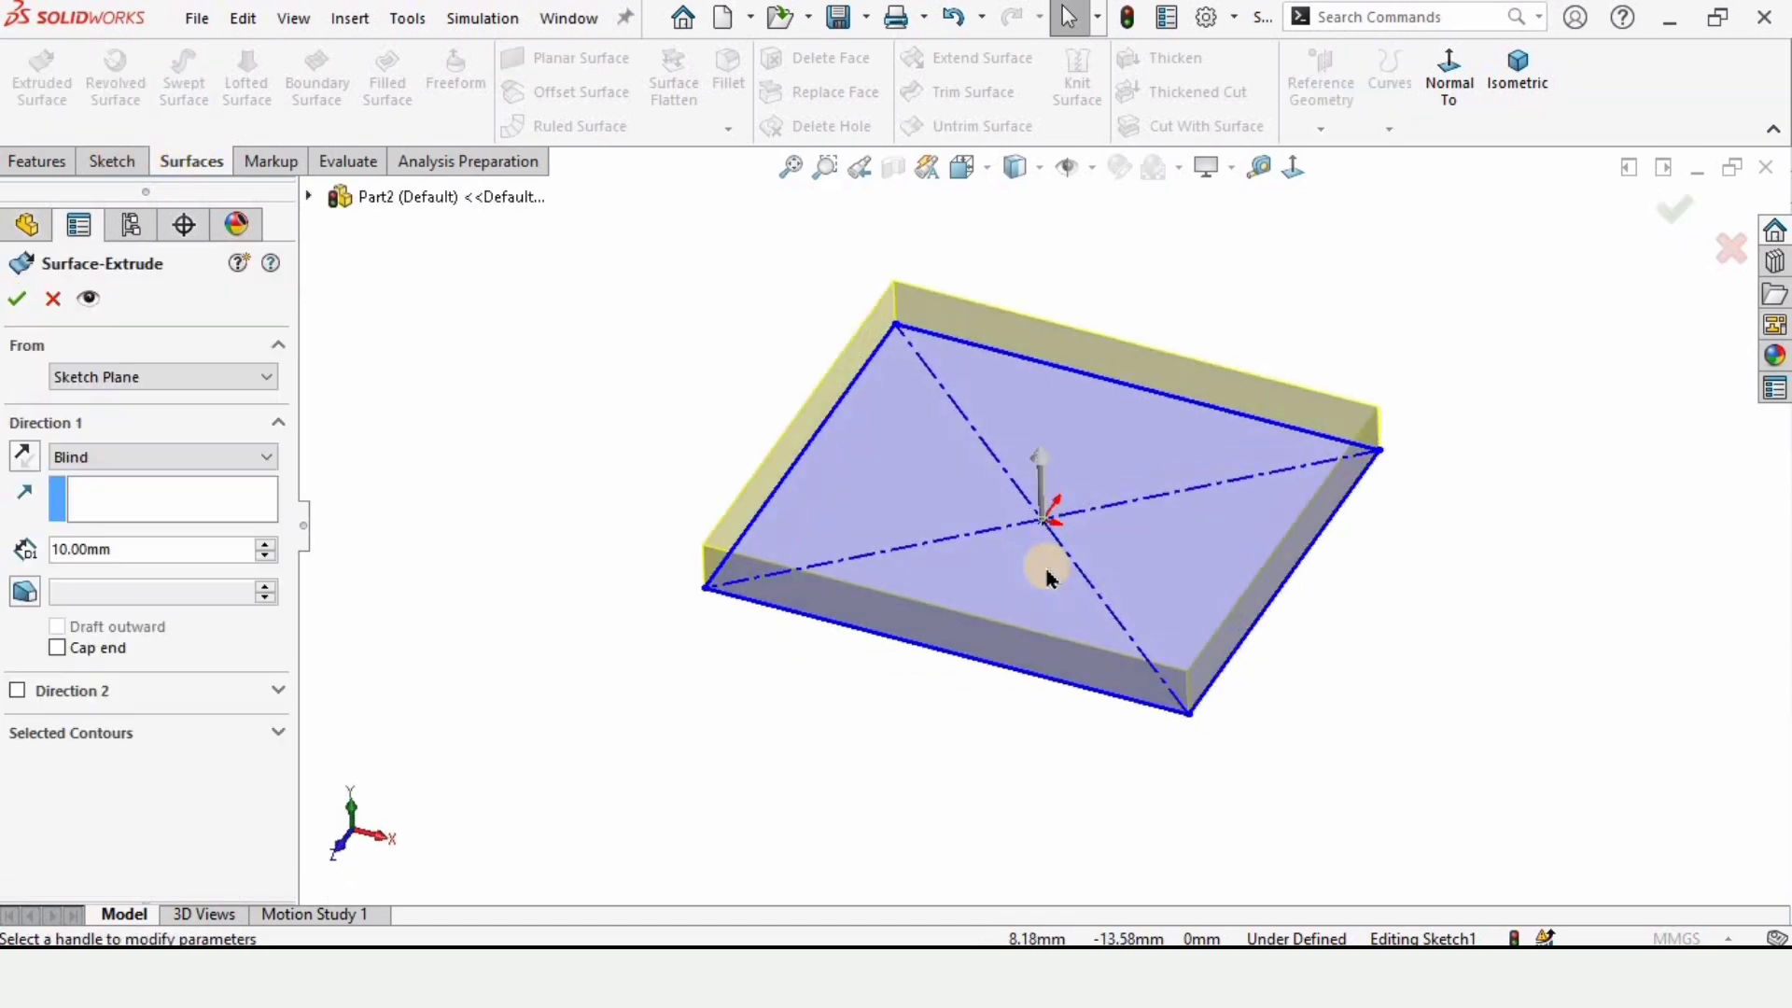
Set the extrusion depth to 20 mm and accept the open box walls.
left_click(267, 544)
left_click(16, 303)
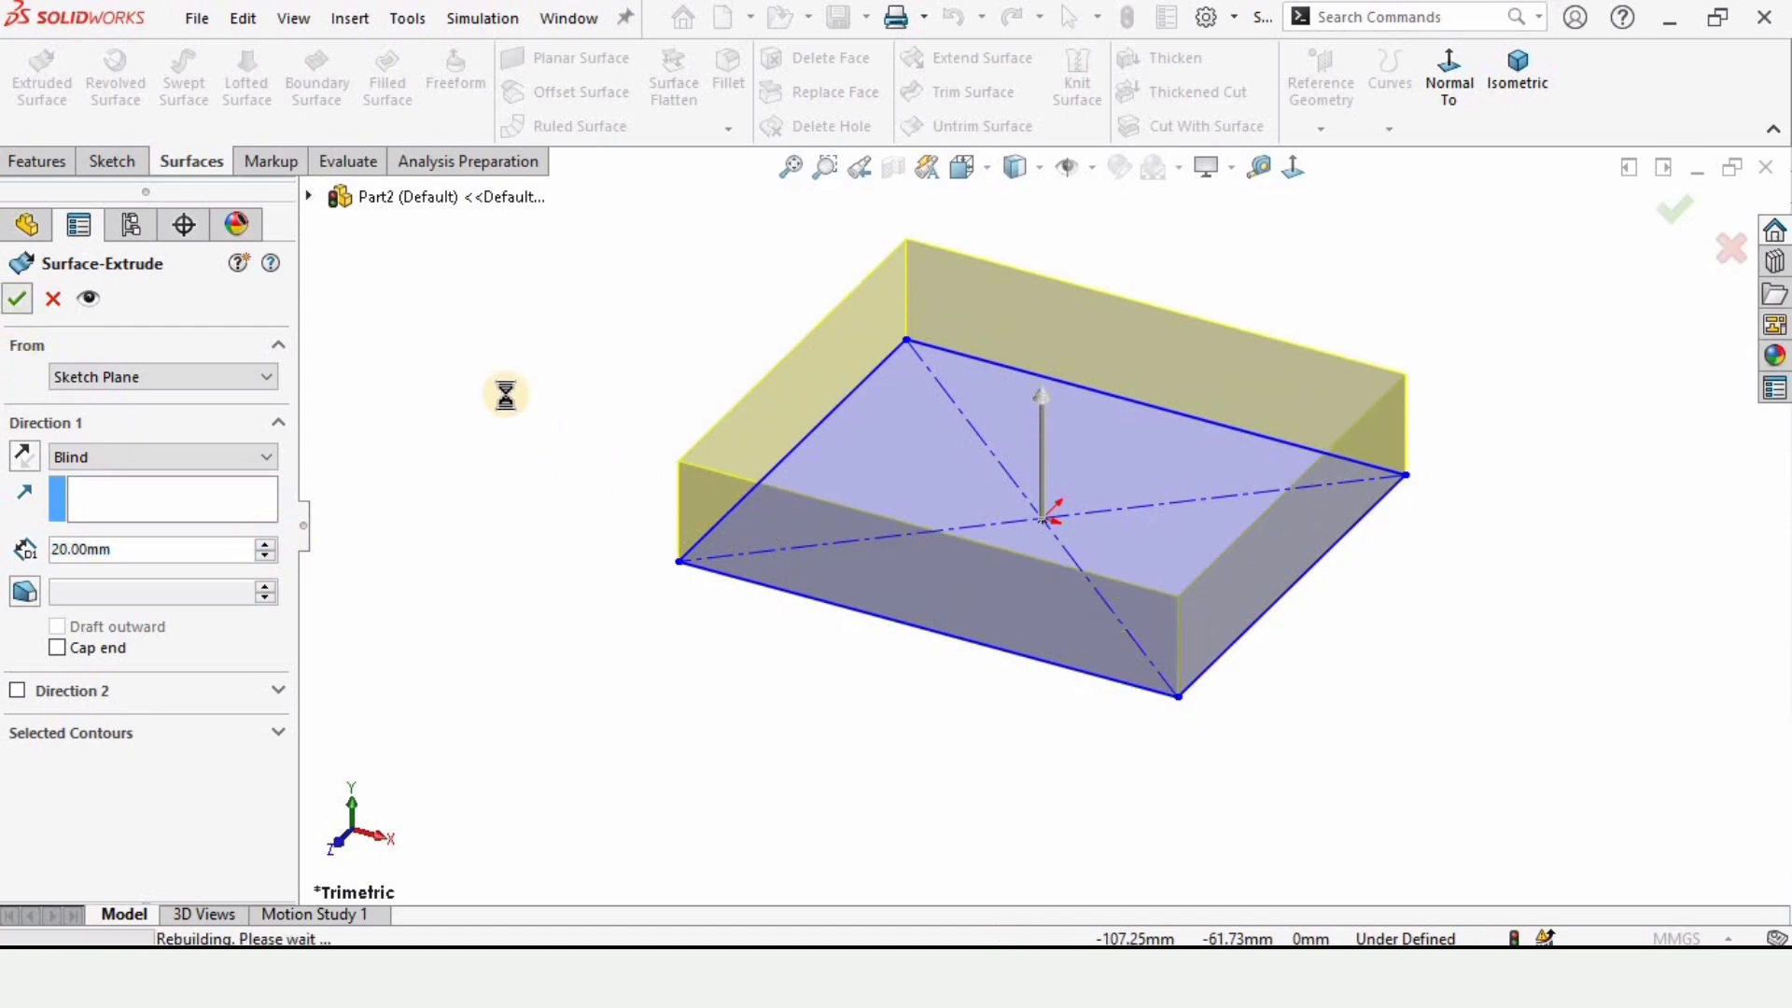
middle_click_drag(1045, 413, 1111, 563)
middle_click_drag(1058, 456, 1043, 496)
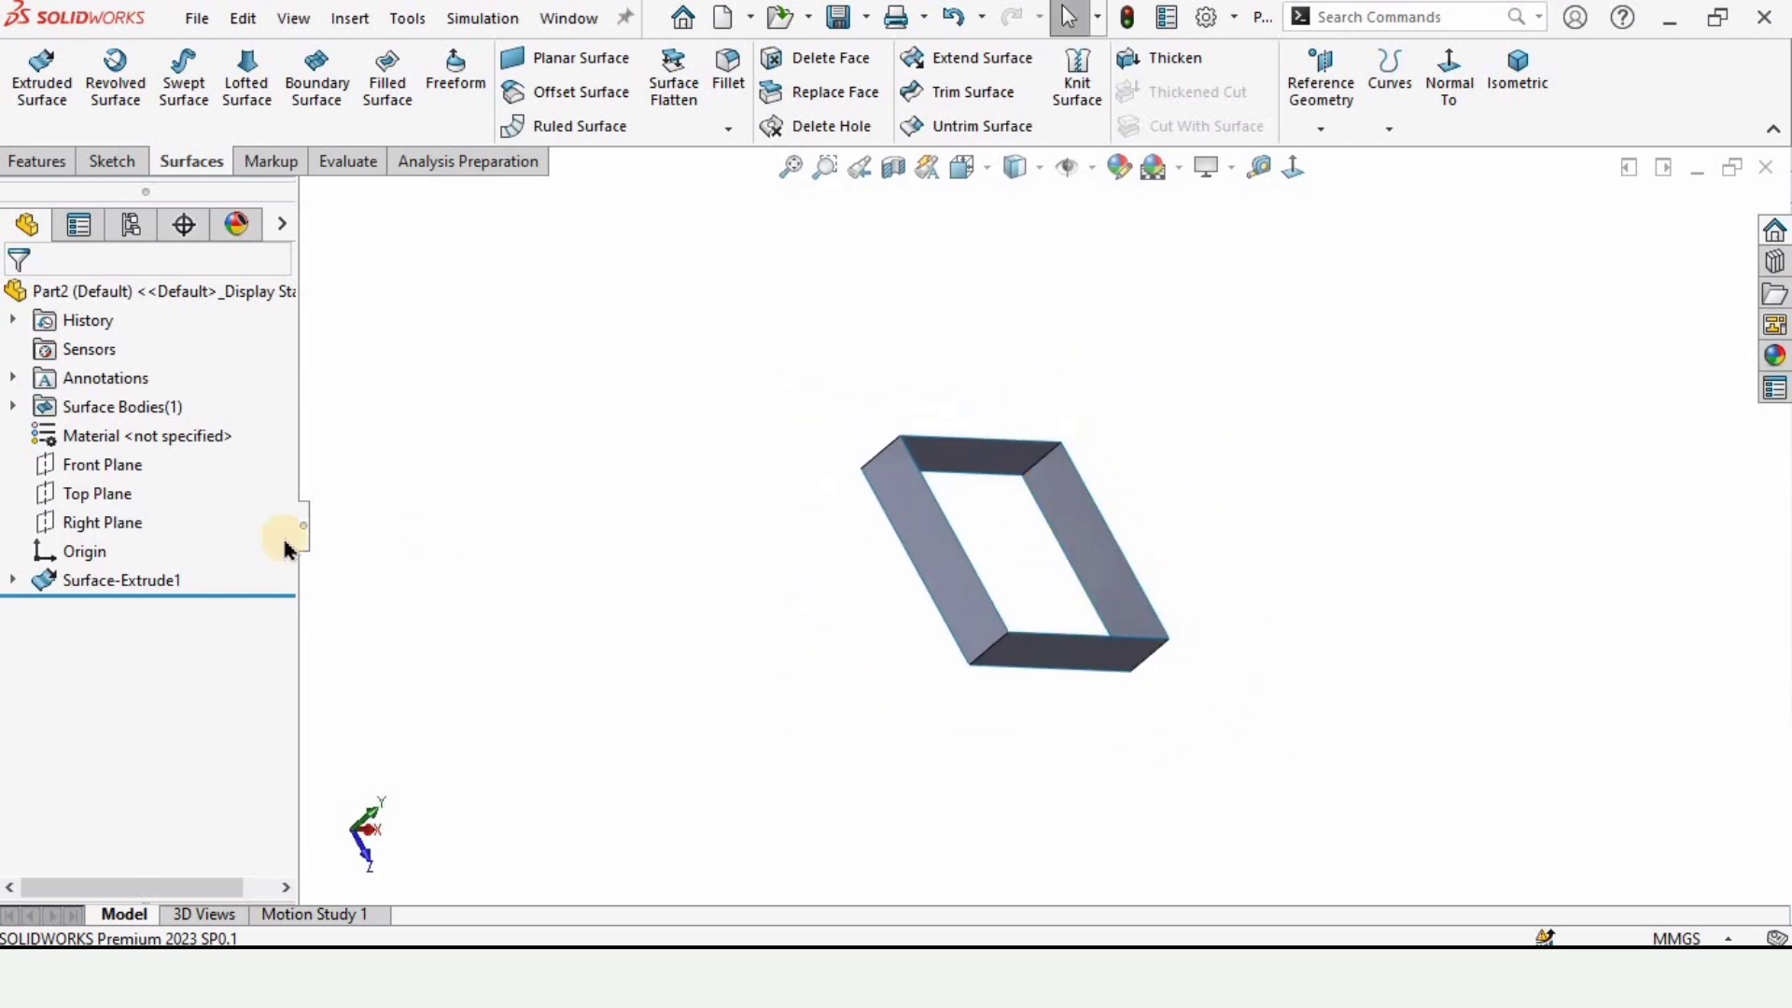
Draw a horizontal line above the box on the Right Plane and start extruding it as a surface.
left_click(104, 523)
left_click(115, 471)
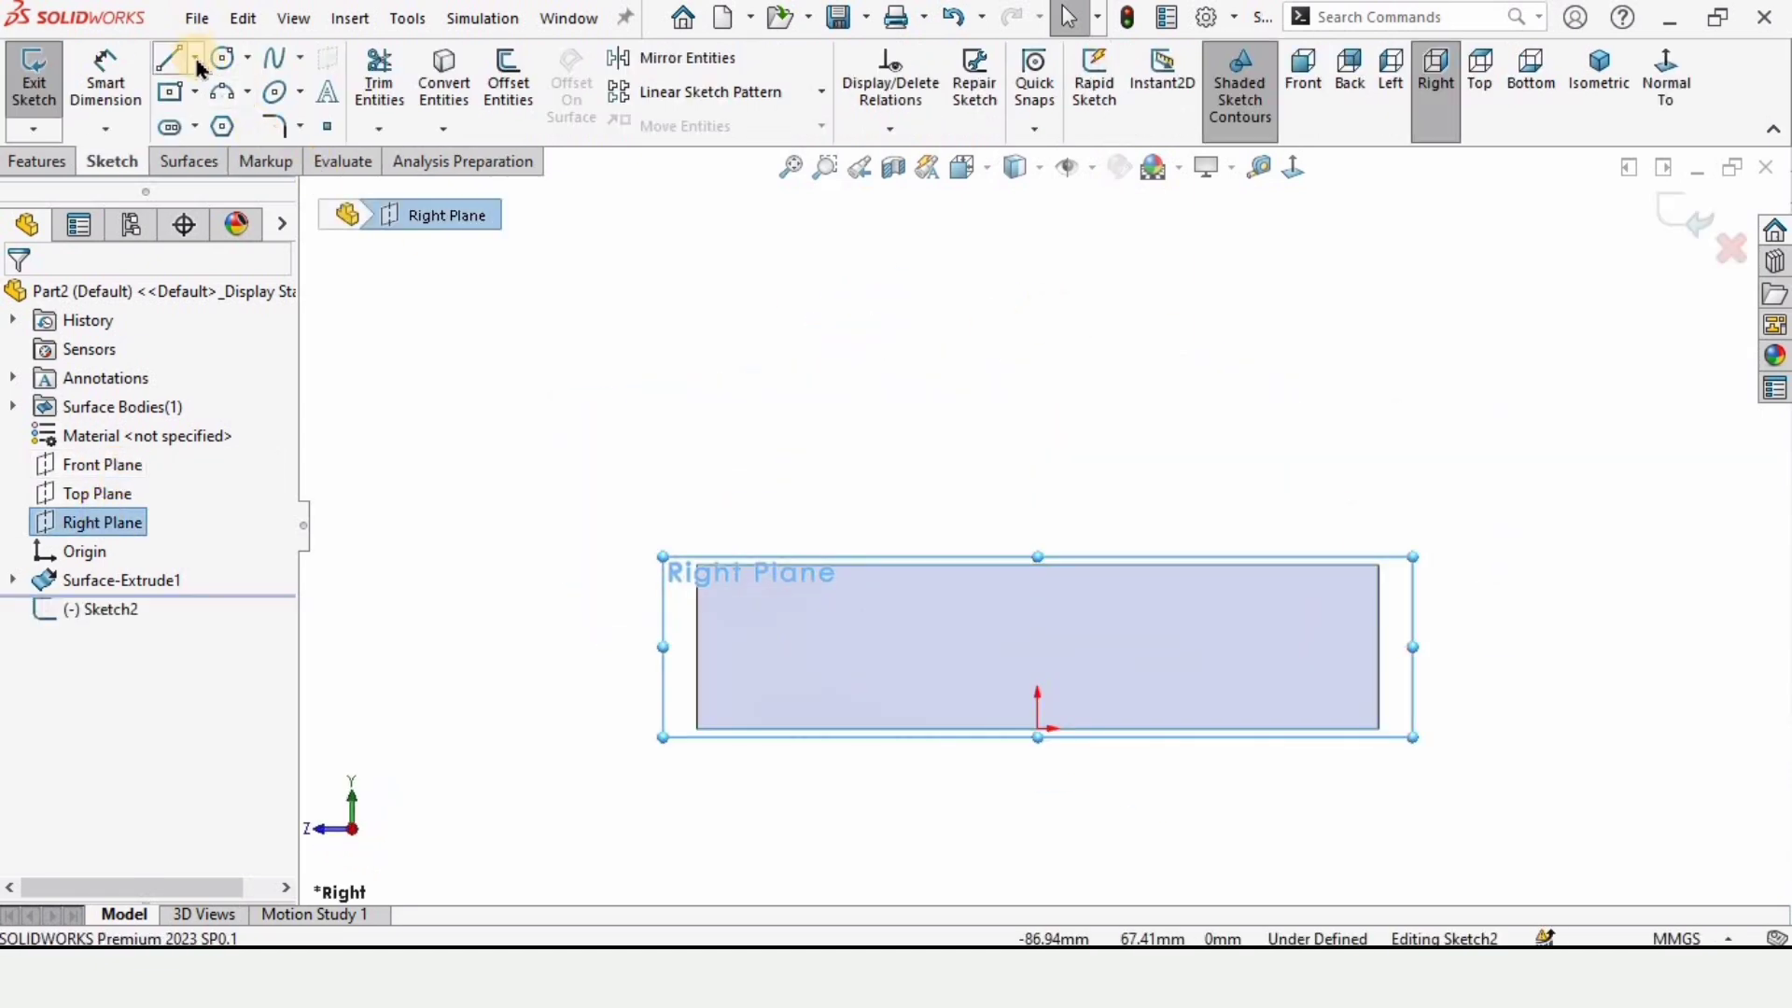
left_click(168, 67)
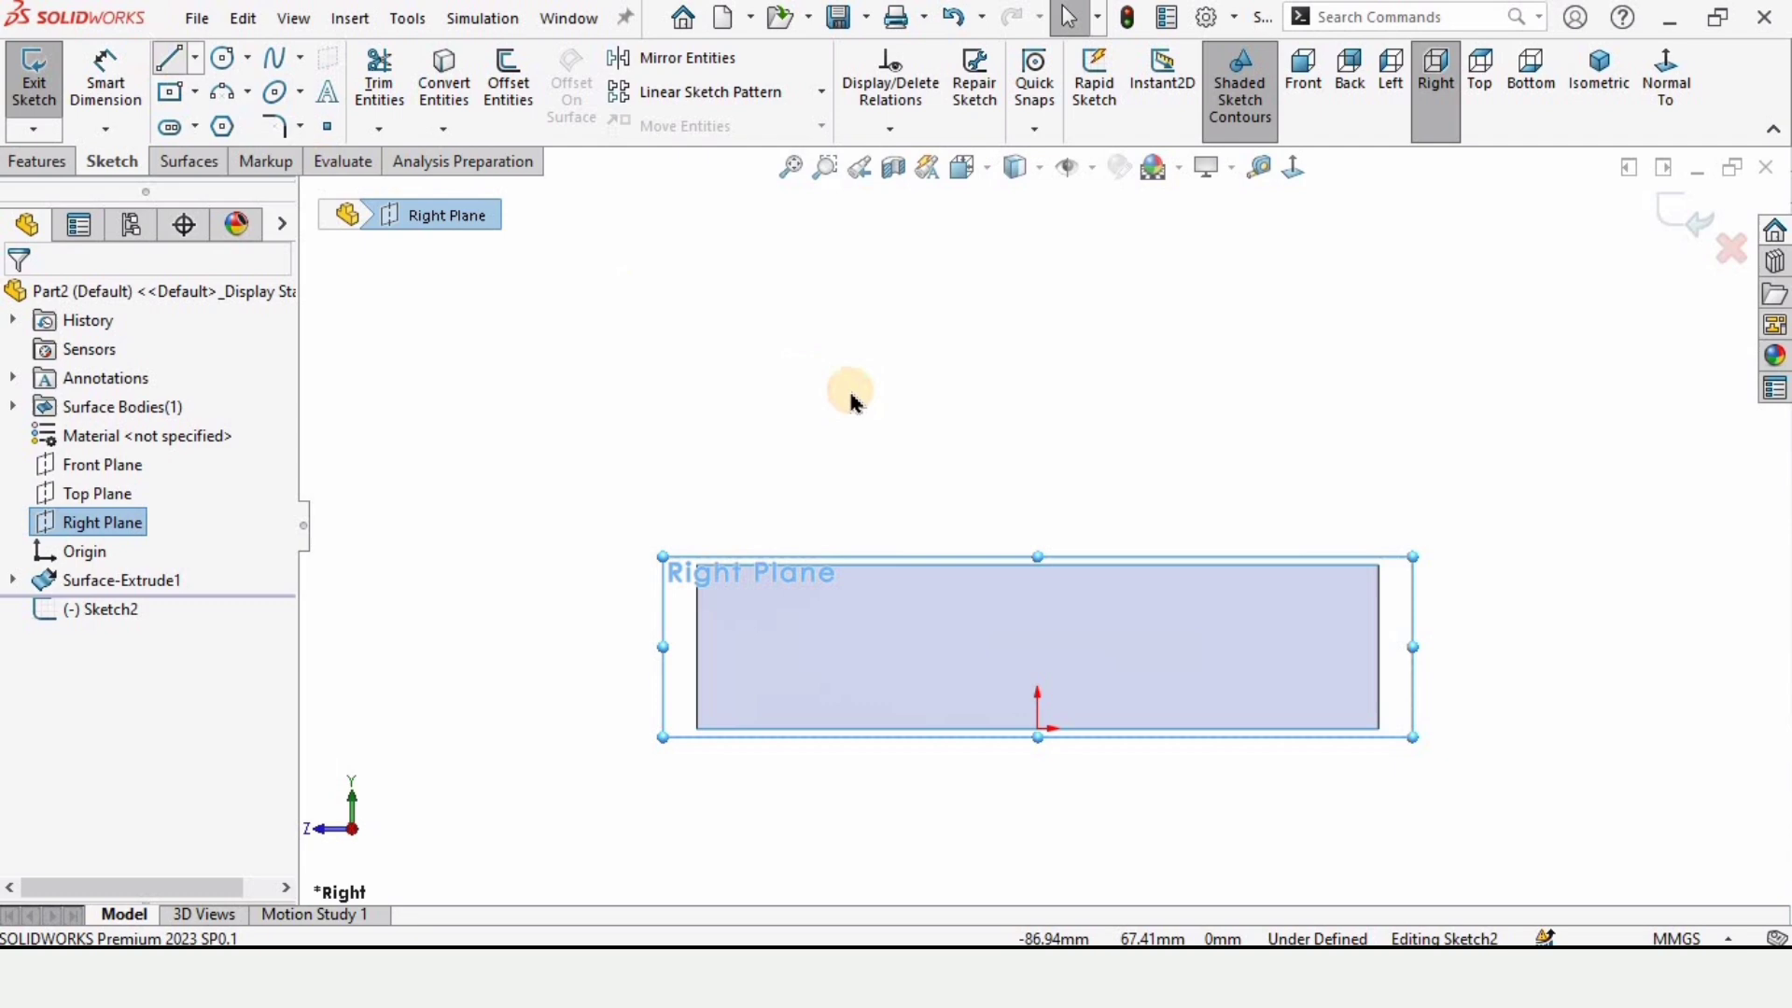
left_click(692, 273)
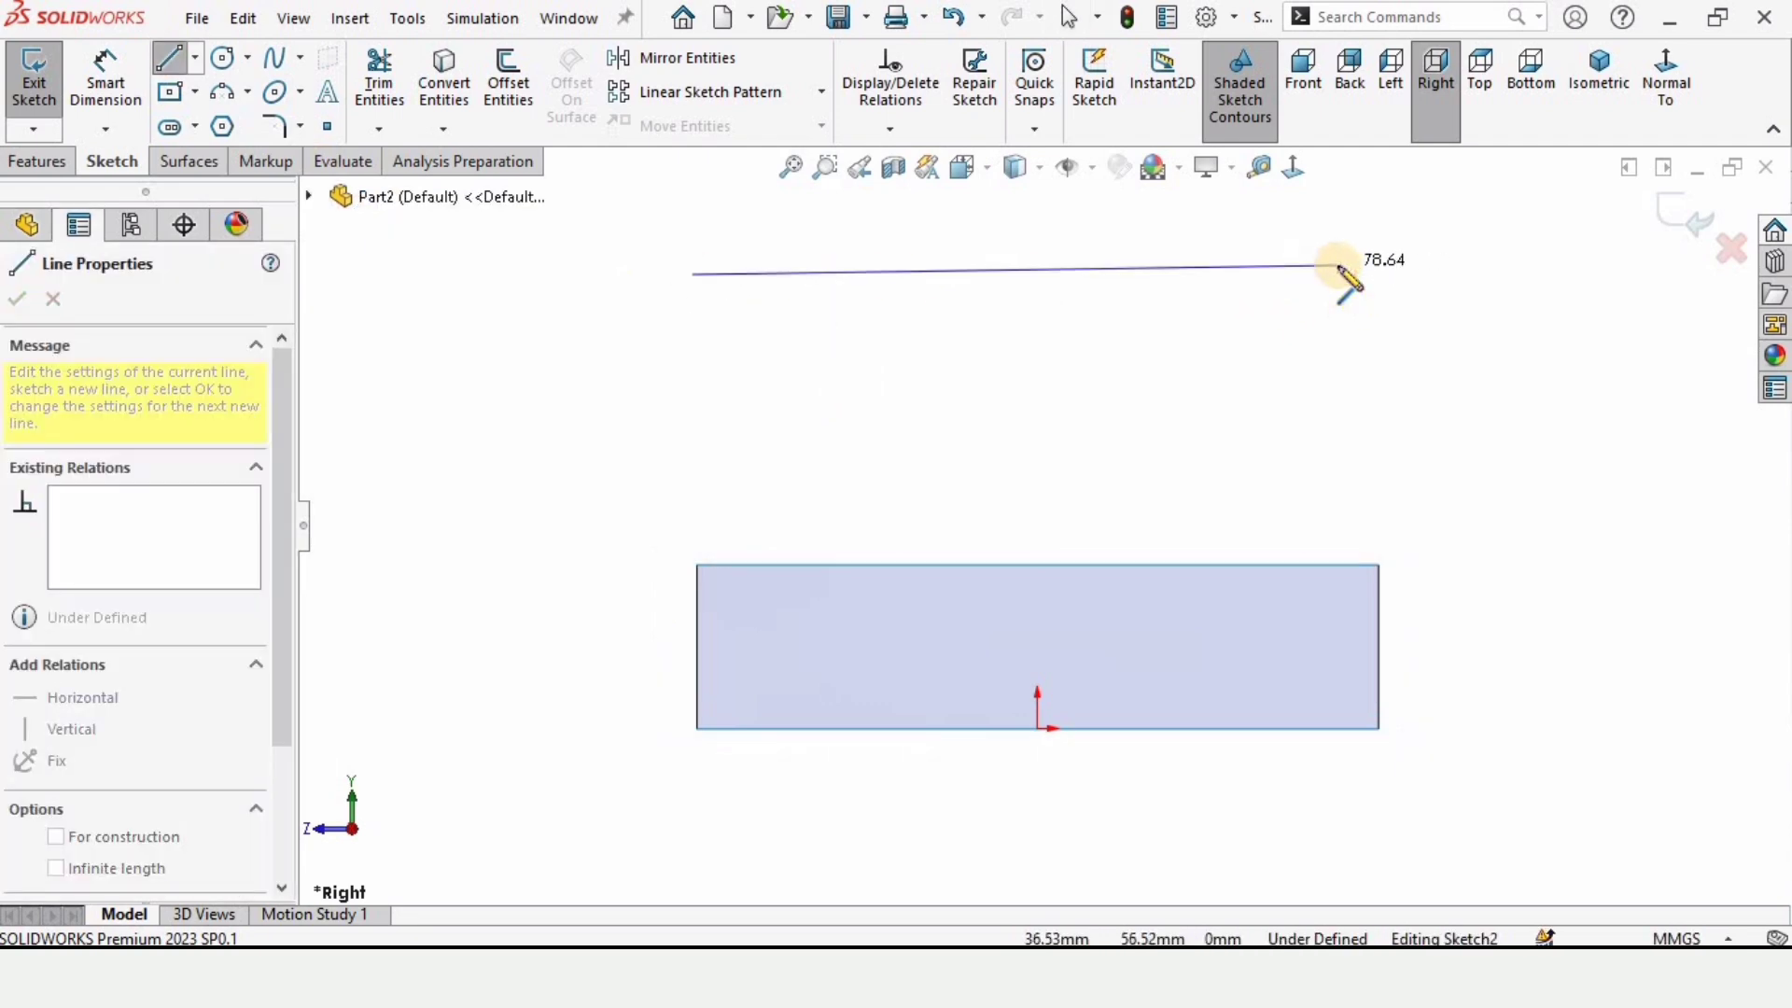
left_click(1341, 273)
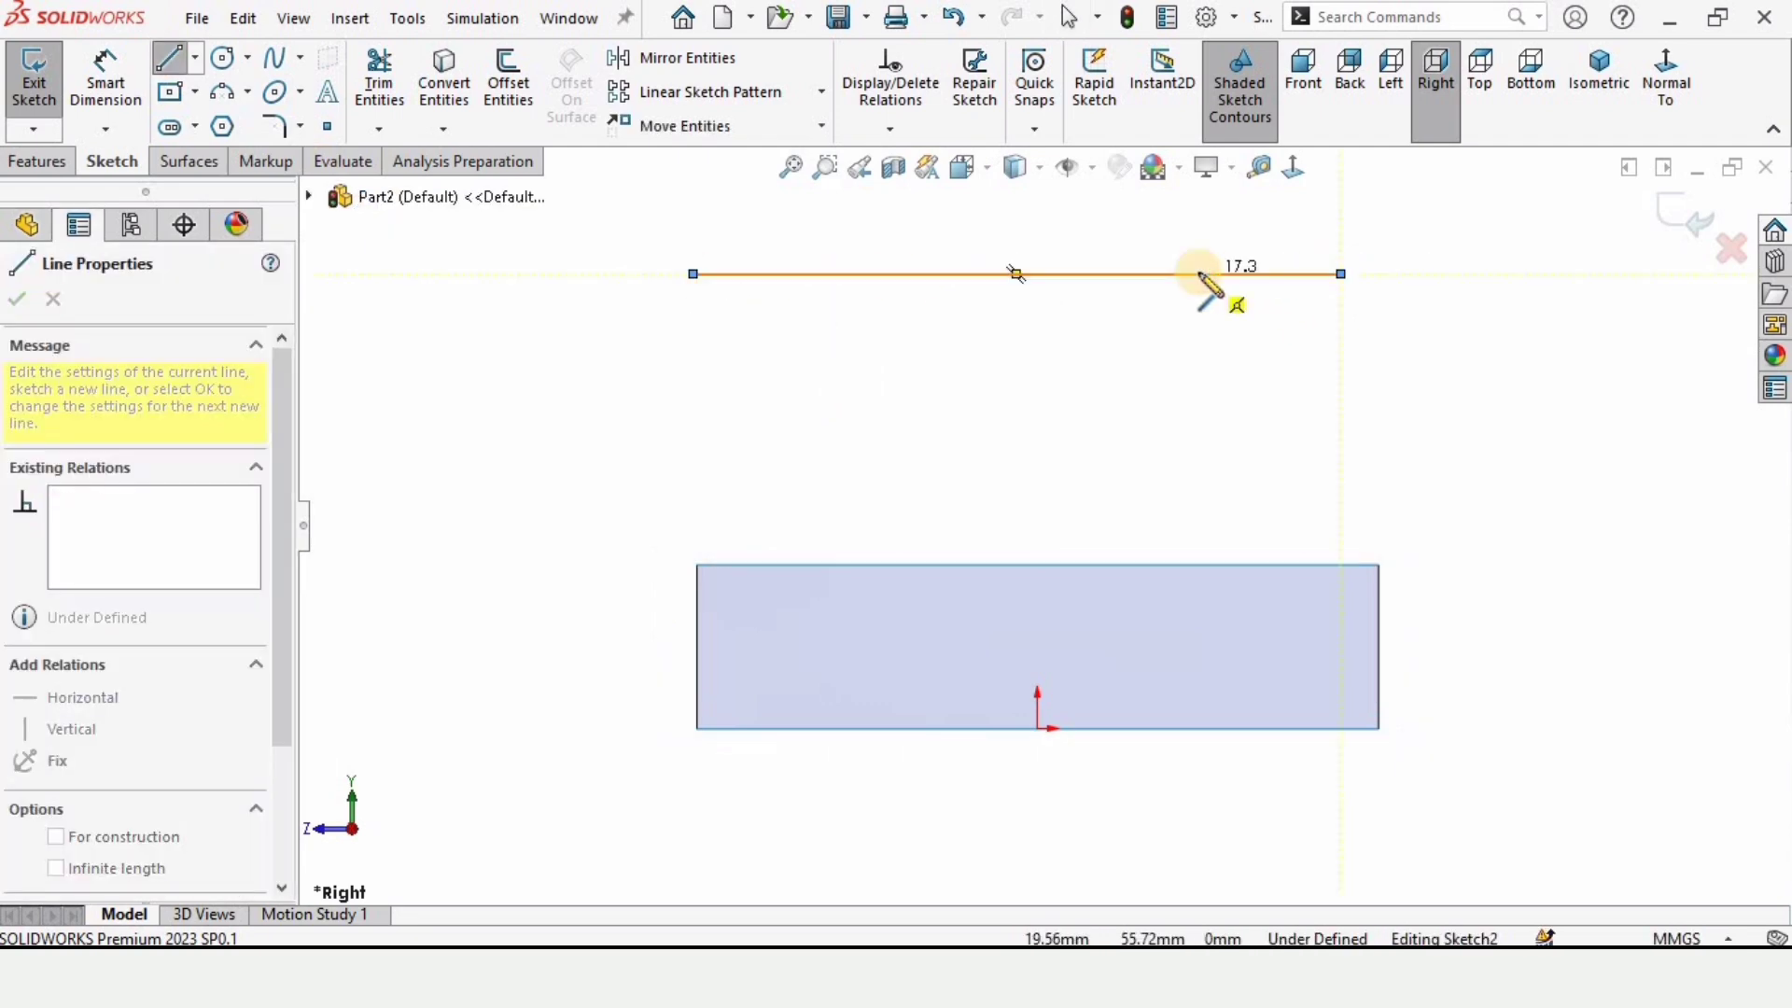
key("Escape")
key("Escape")
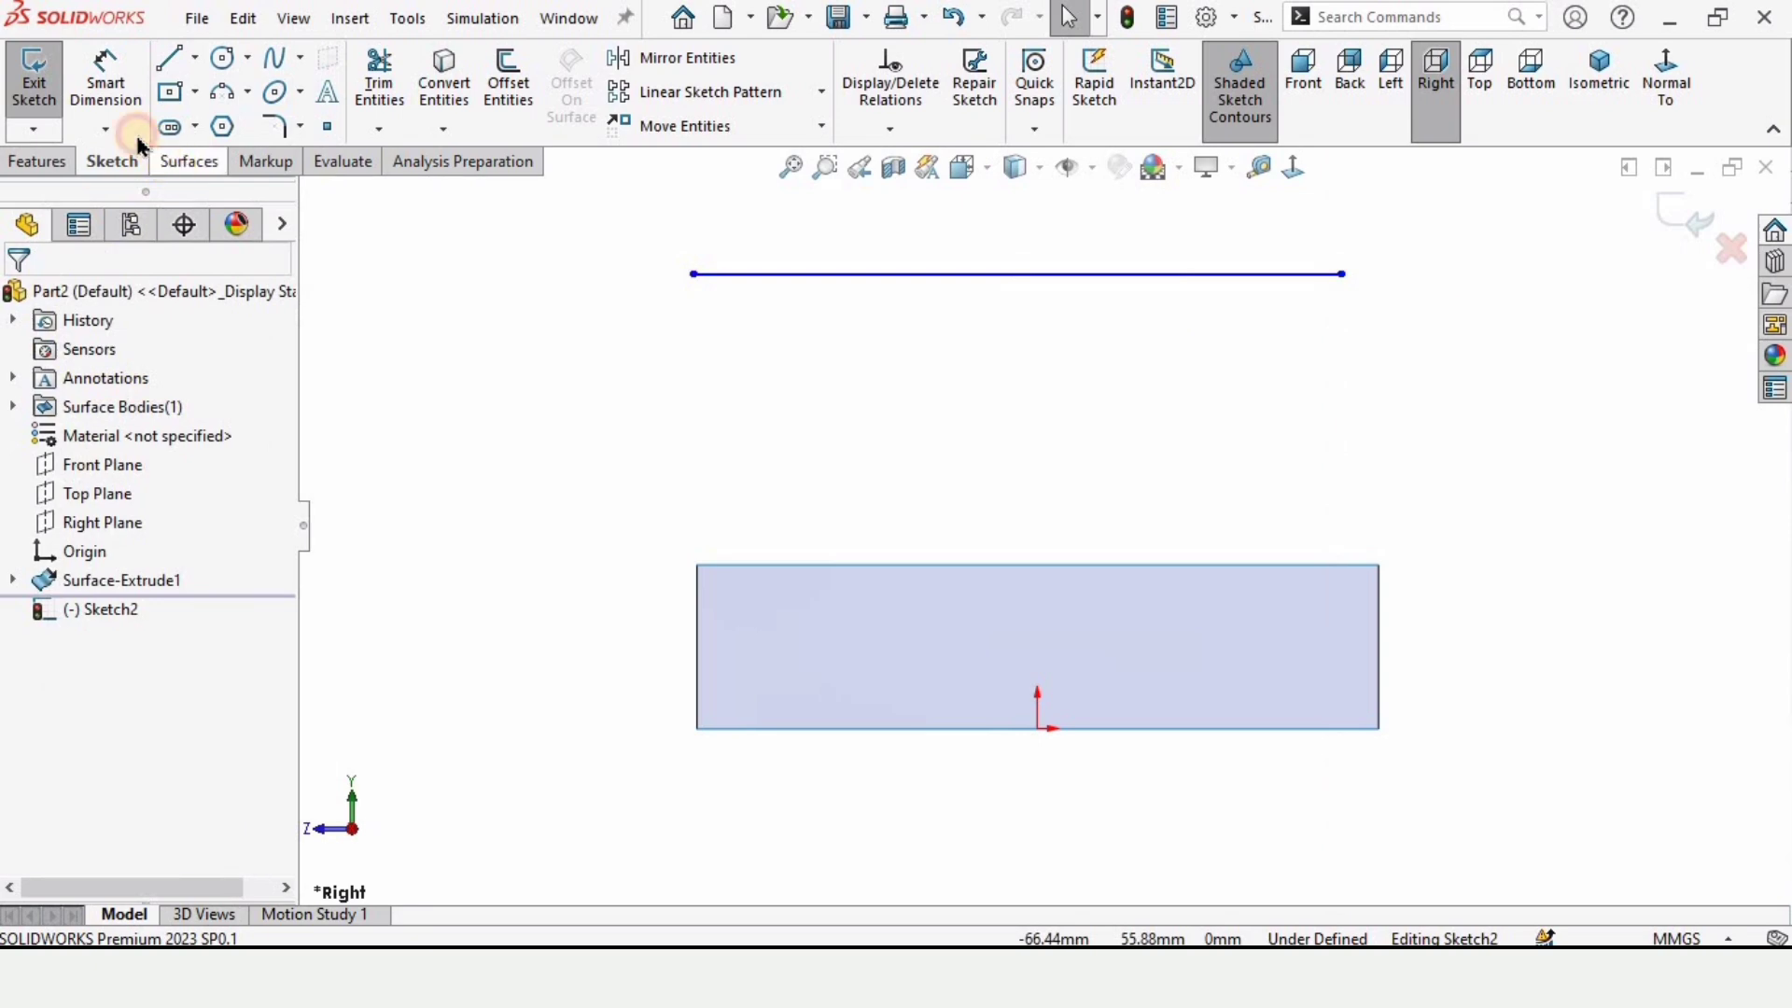
left_click(189, 160)
left_click(41, 79)
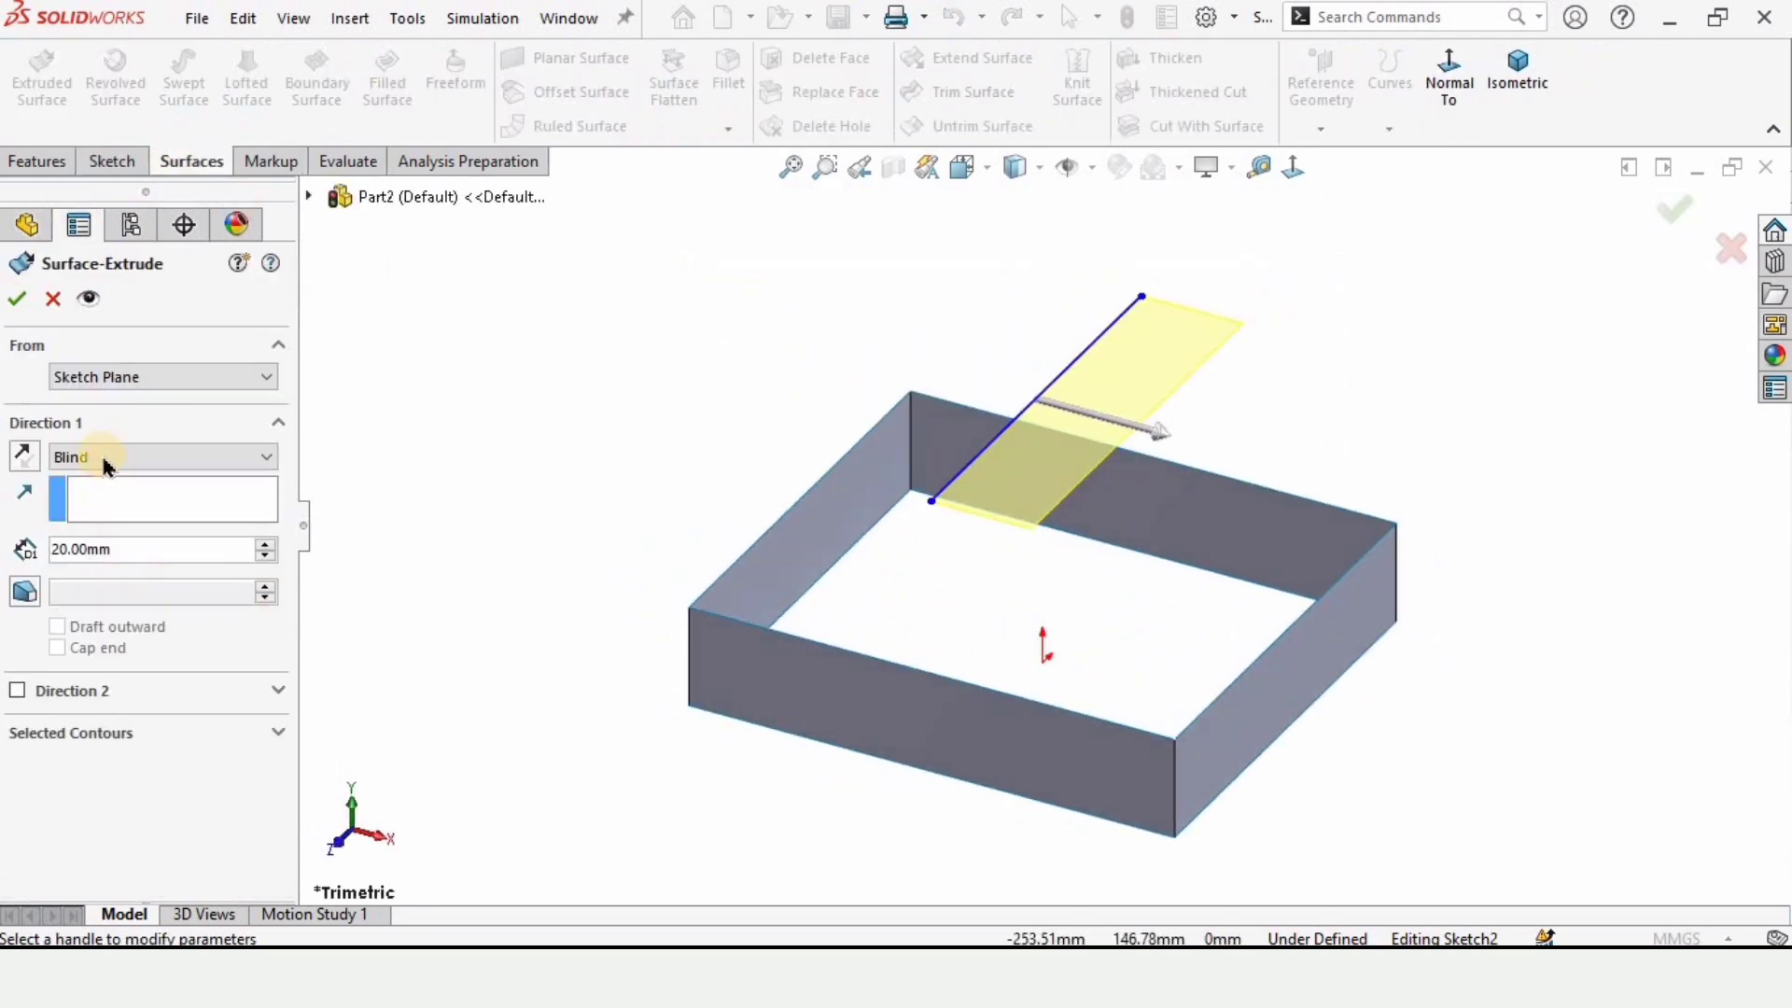
Extrude the line Mid Plane to 196 mm, forming a flat sheet above the walls.
left_click(105, 457)
left_click(84, 558)
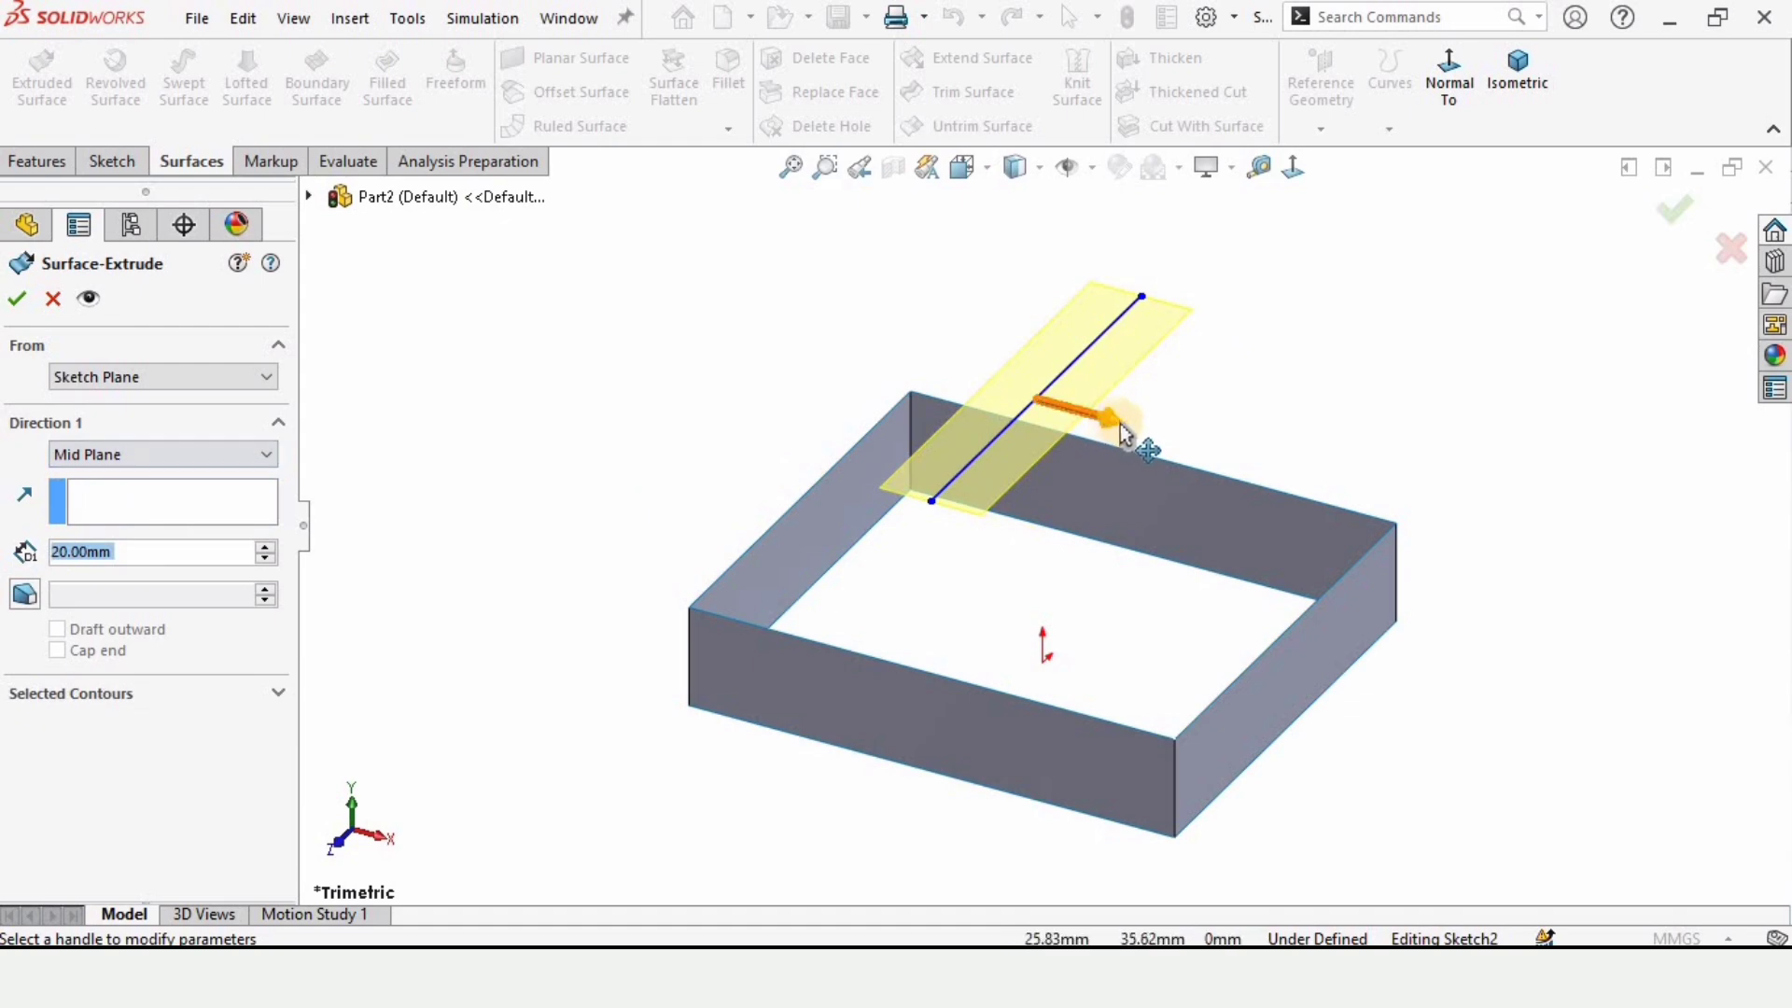
left_click_drag(1125, 431, 1554, 537)
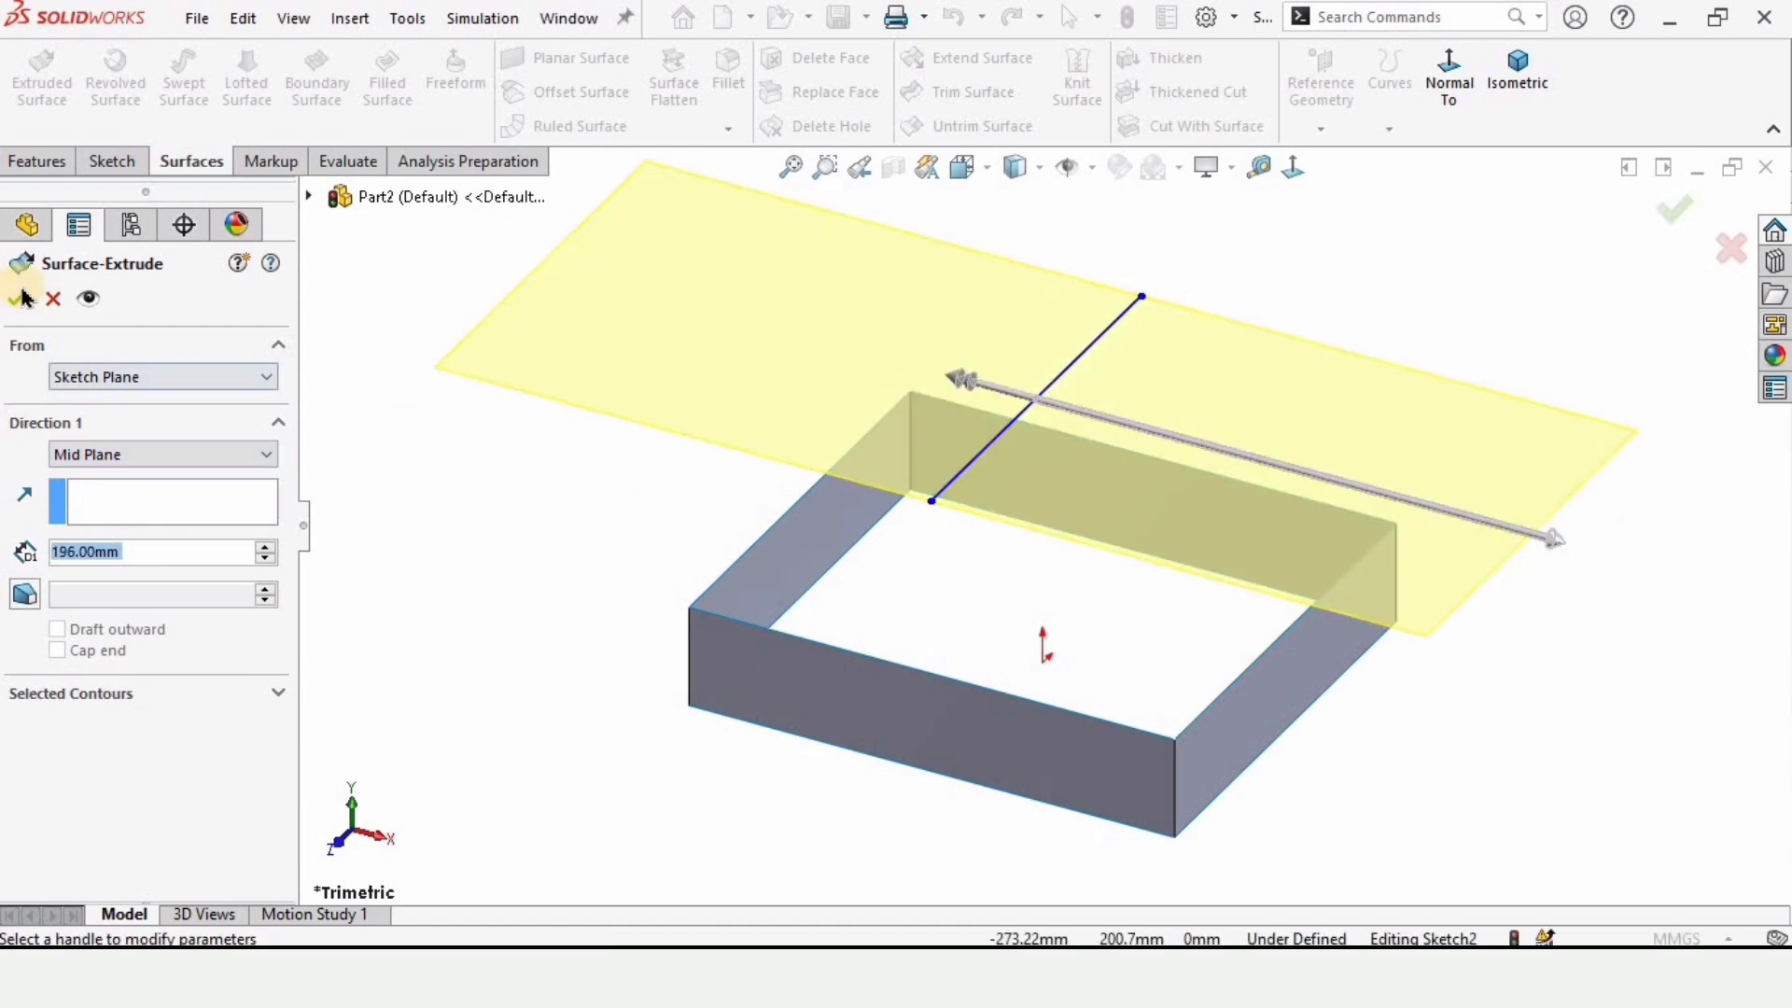
key("Return")
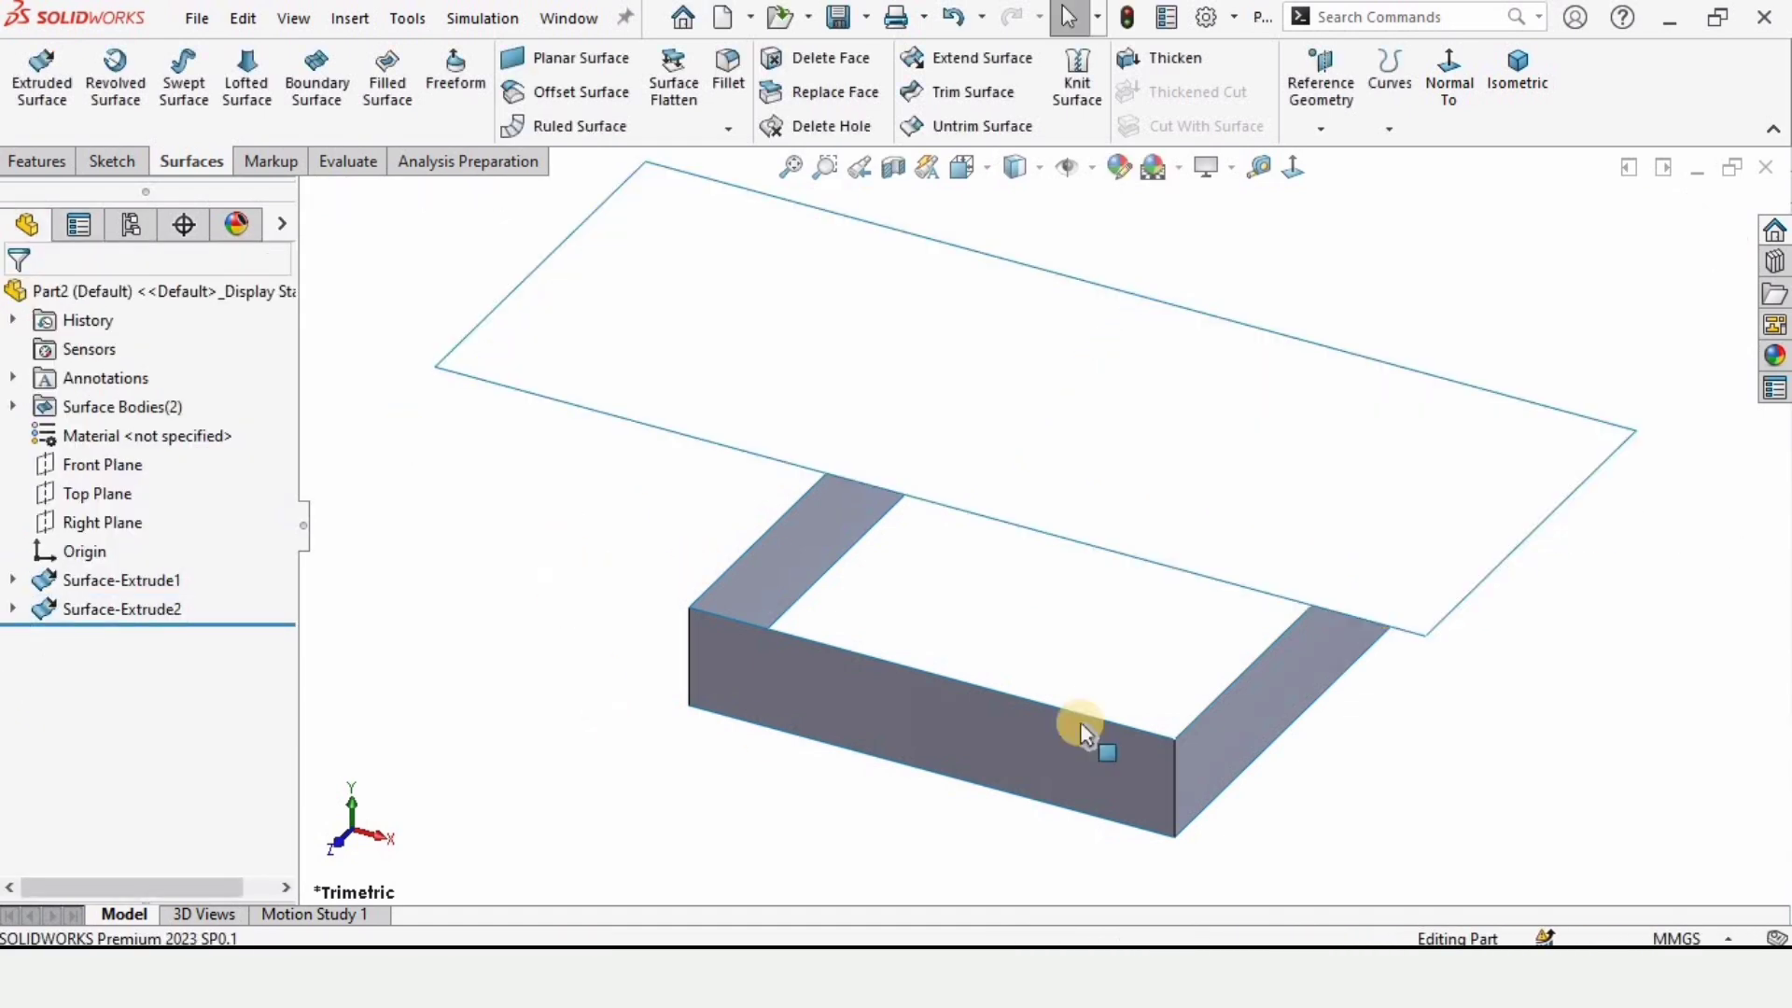
scroll(1027, 559, "up", 3)
middle_click_drag(1020, 581, 799, 751)
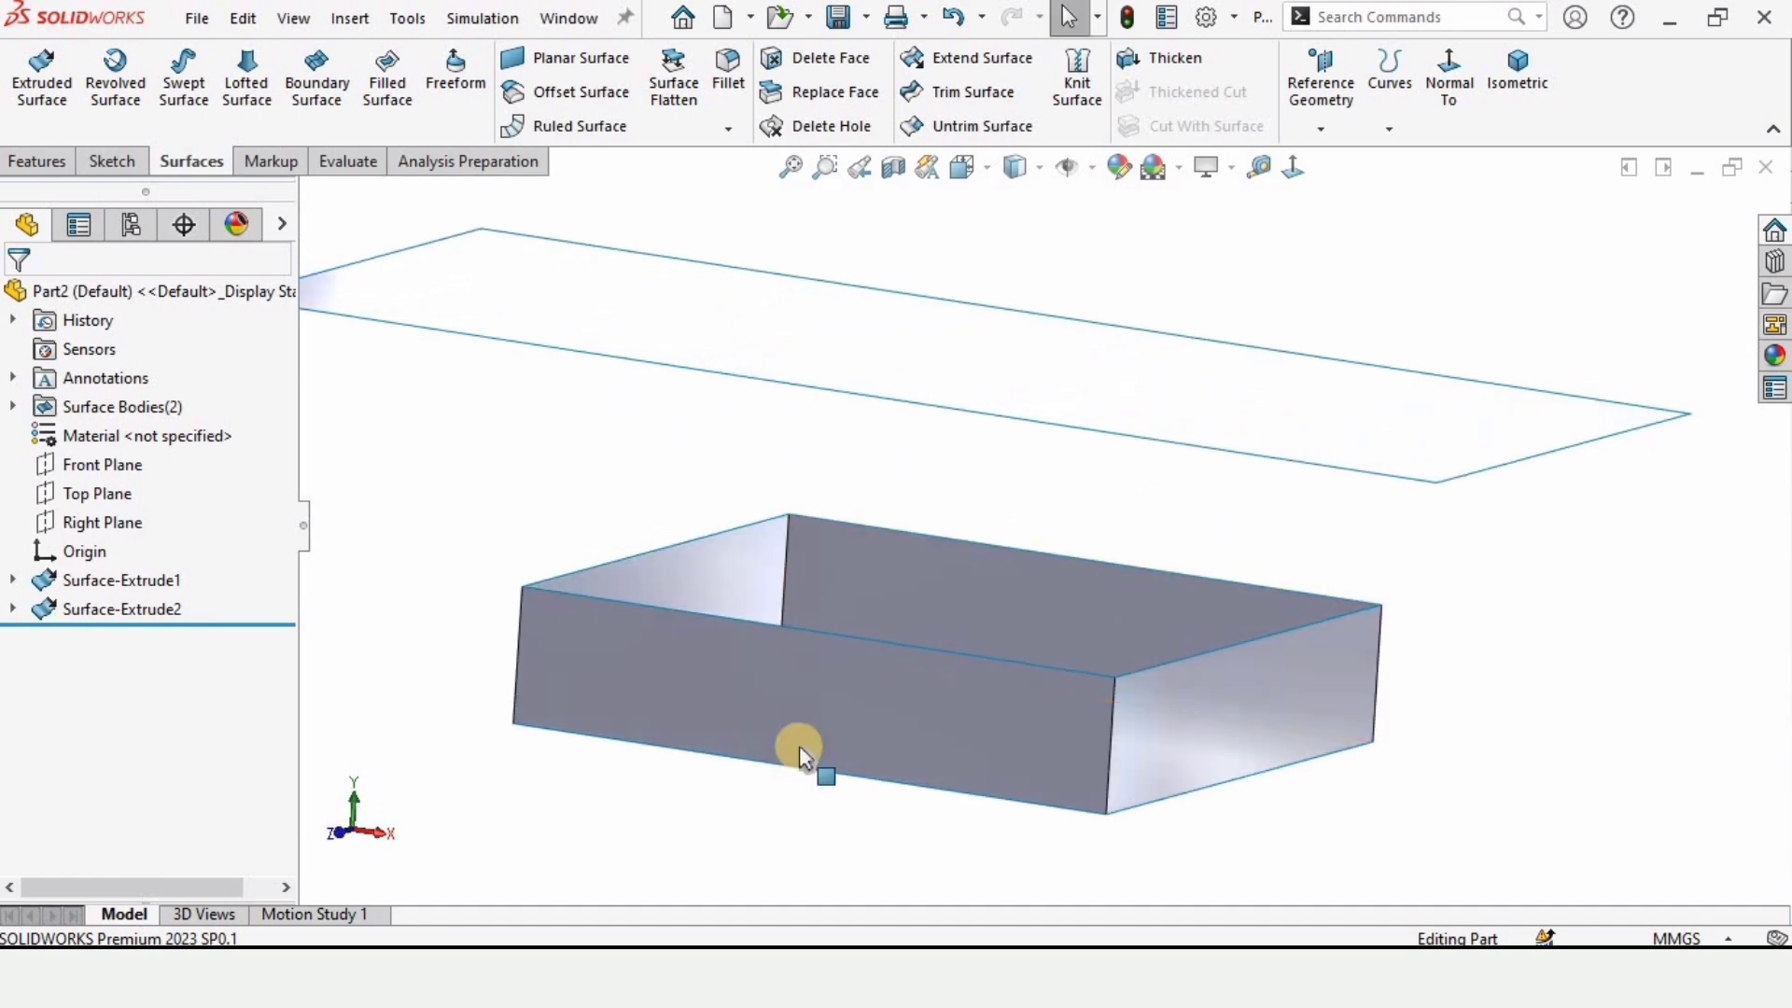
Extend the box's right-end top edge upward by 15 mm as Same surface.
left_click(980, 58)
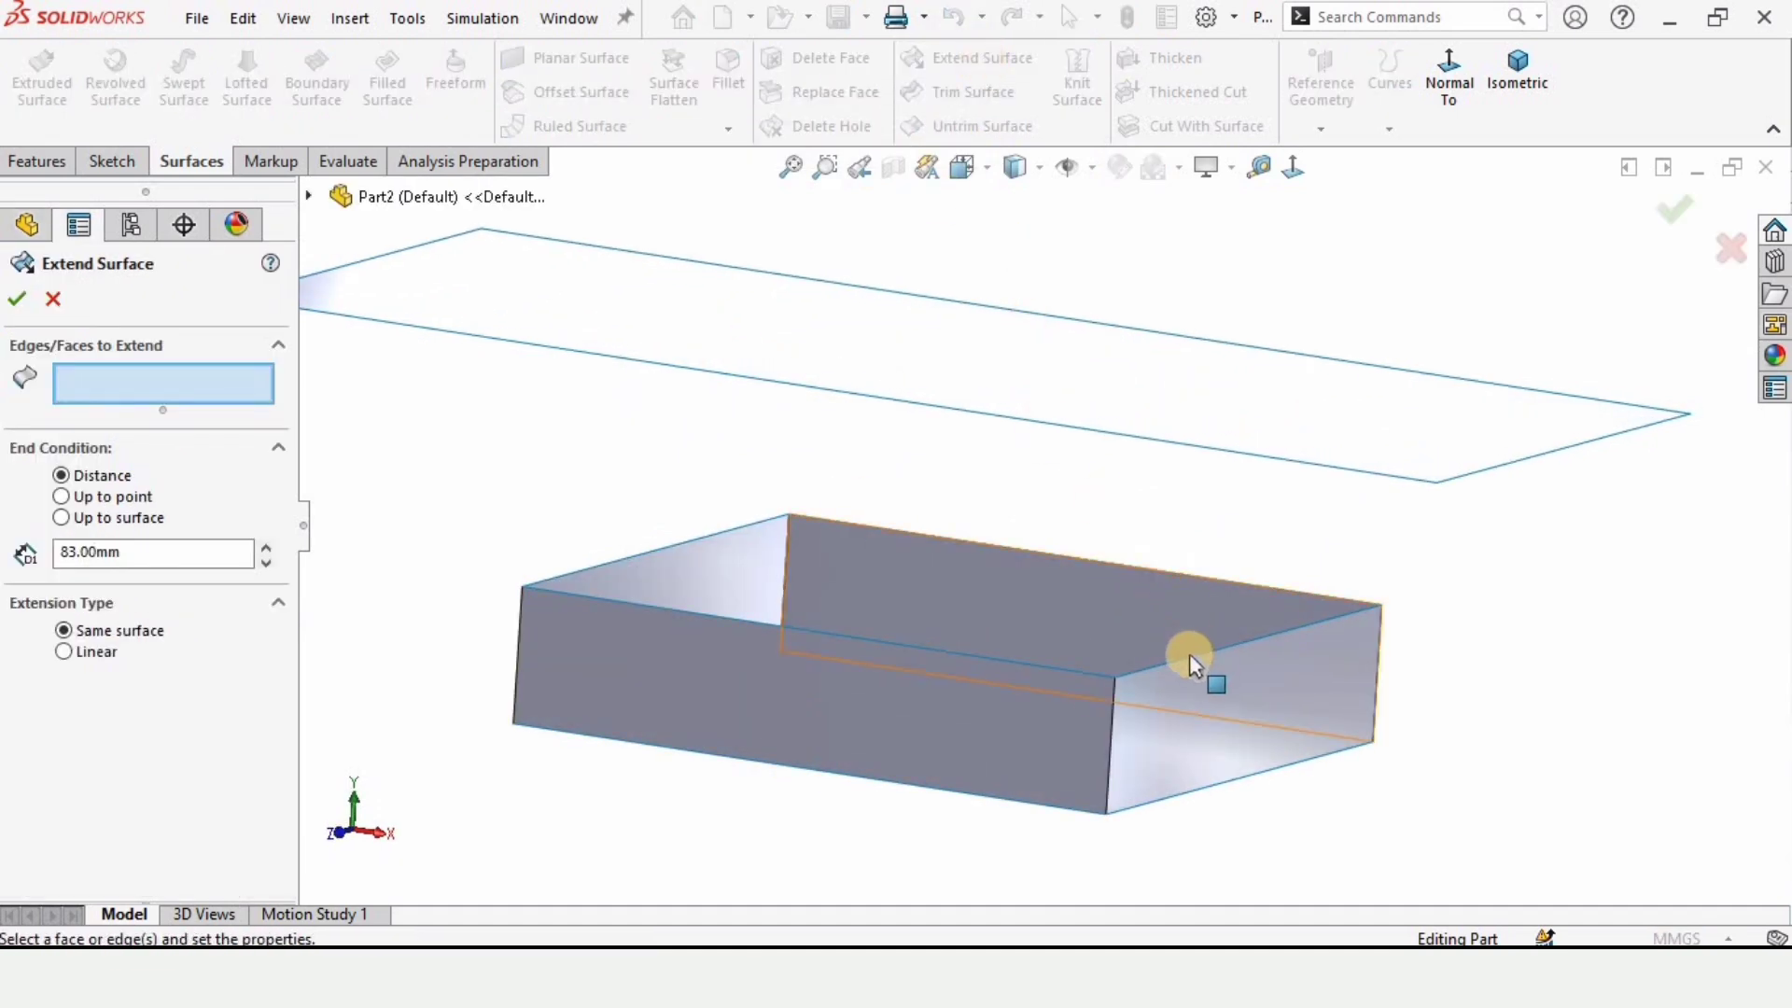
scroll(1179, 659, "down", 3)
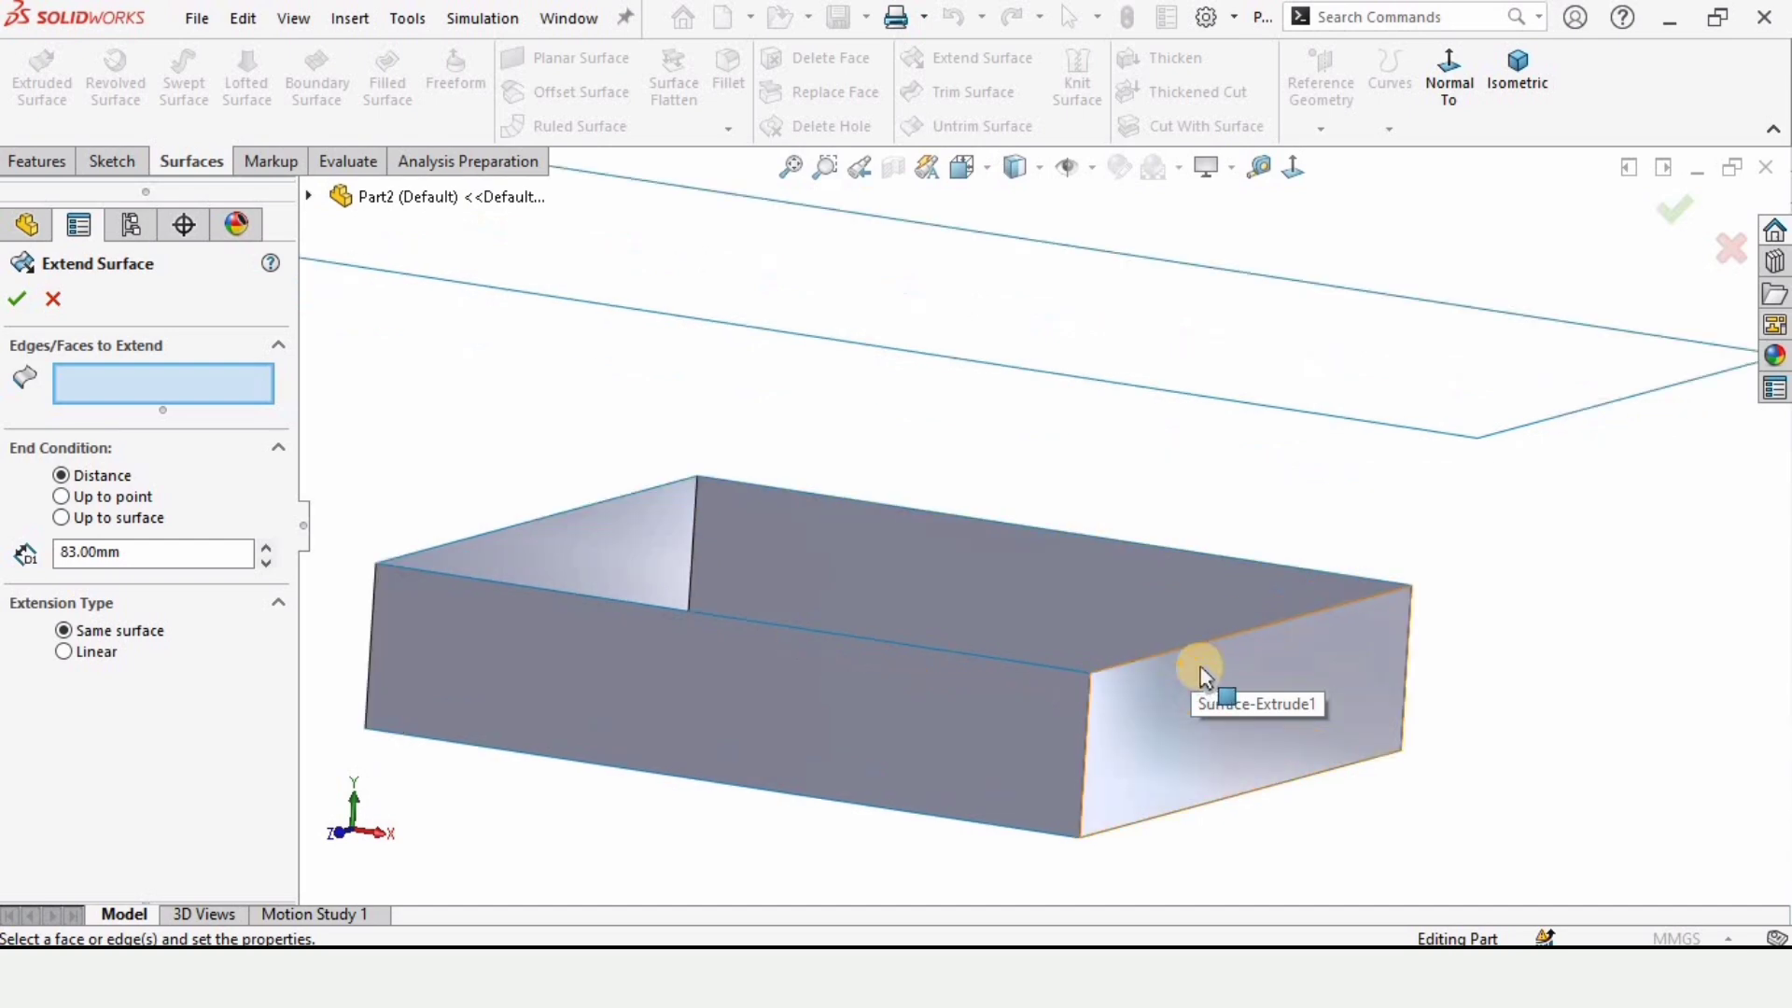
left_click(1185, 625)
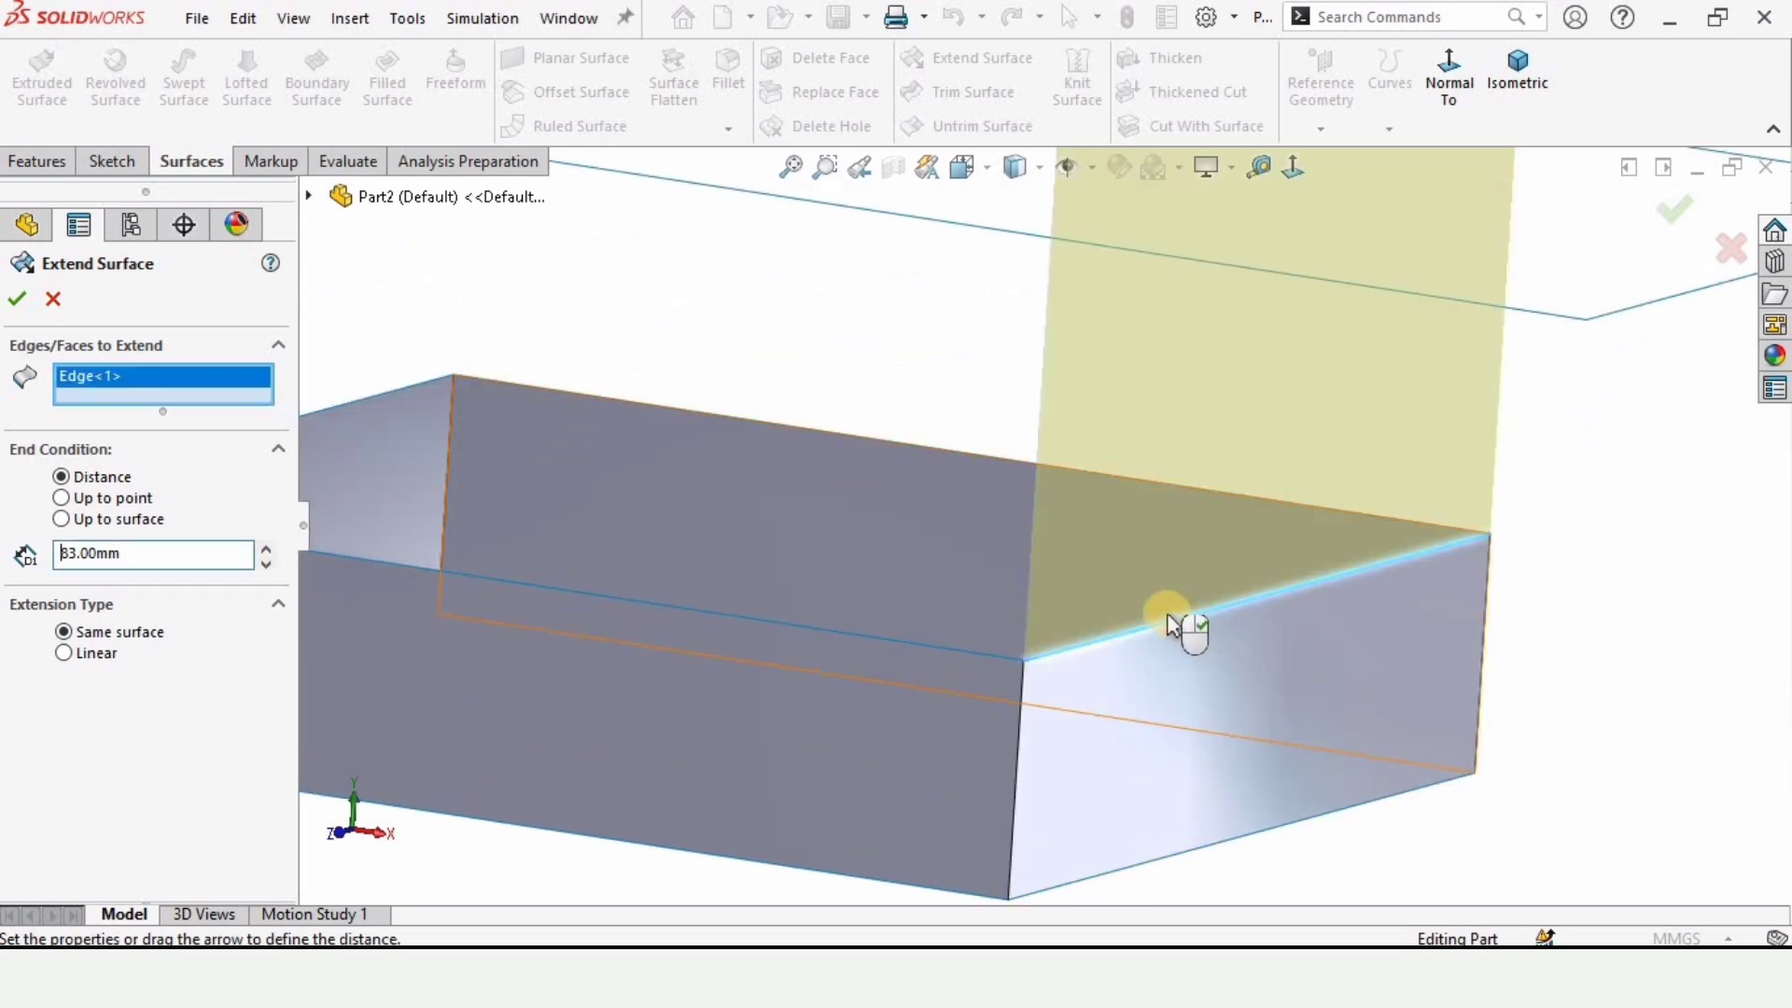
scroll(1139, 355, "up", 5)
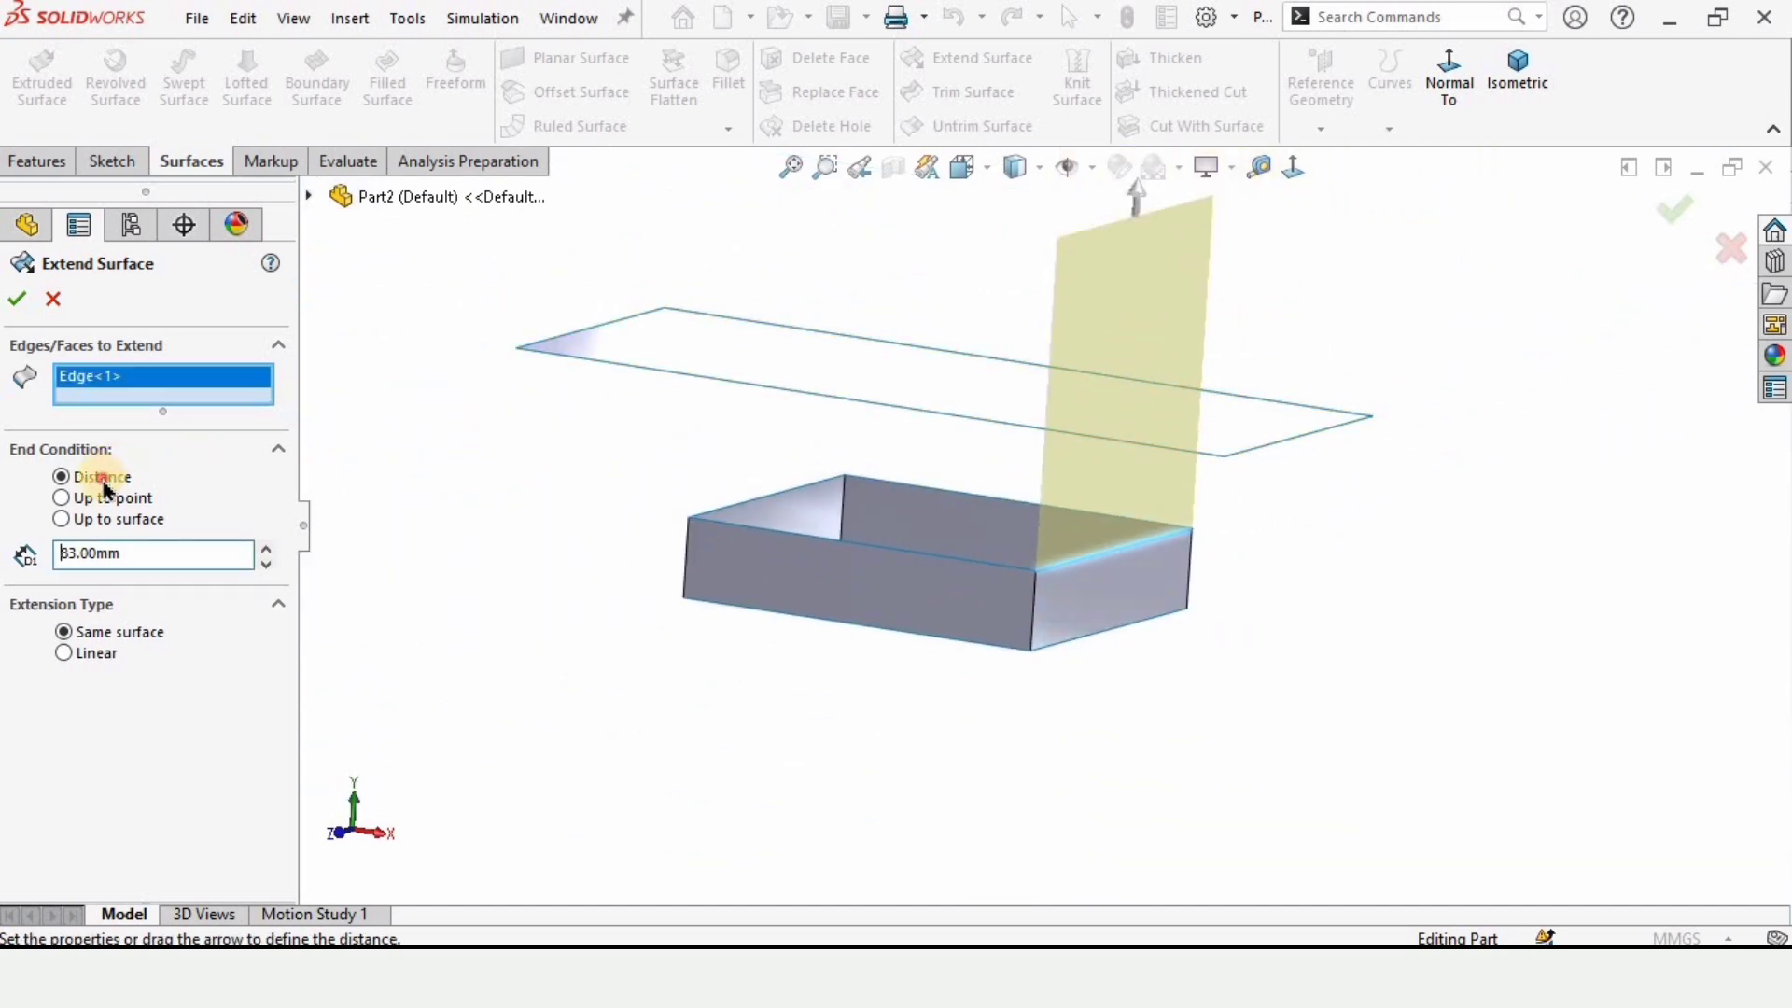
scroll(1176, 280, "down", 3)
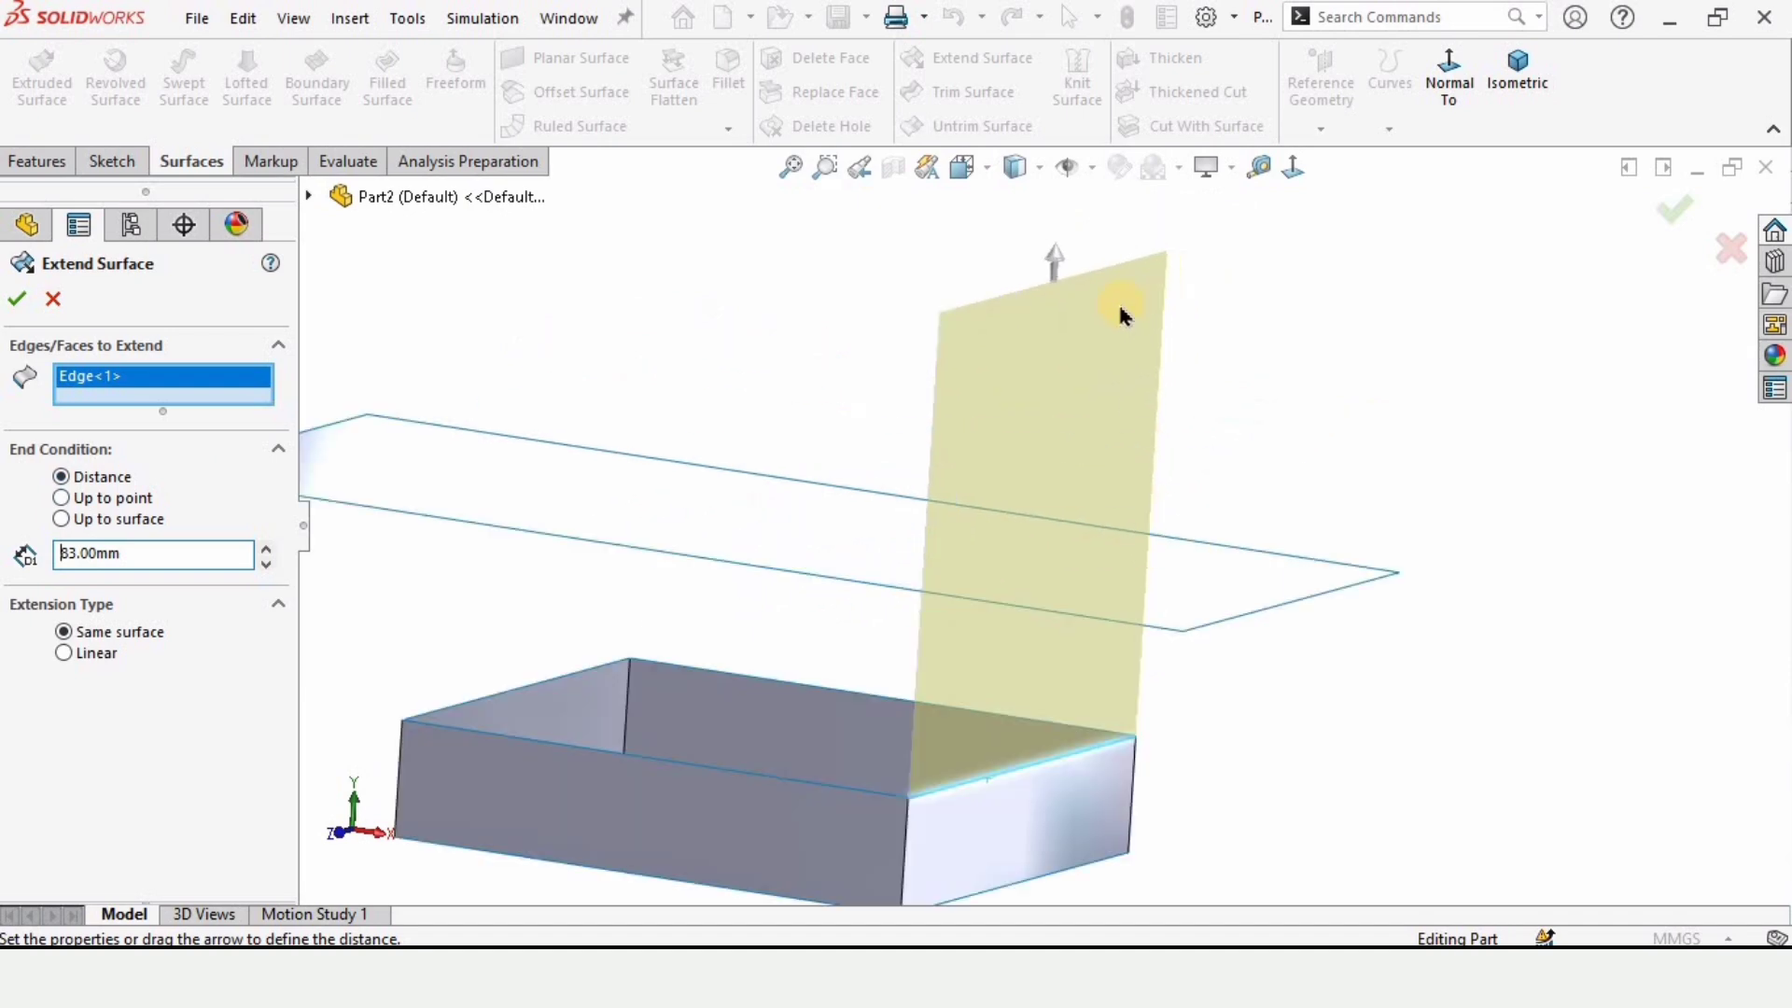
left_click_drag(1052, 274, 1031, 665)
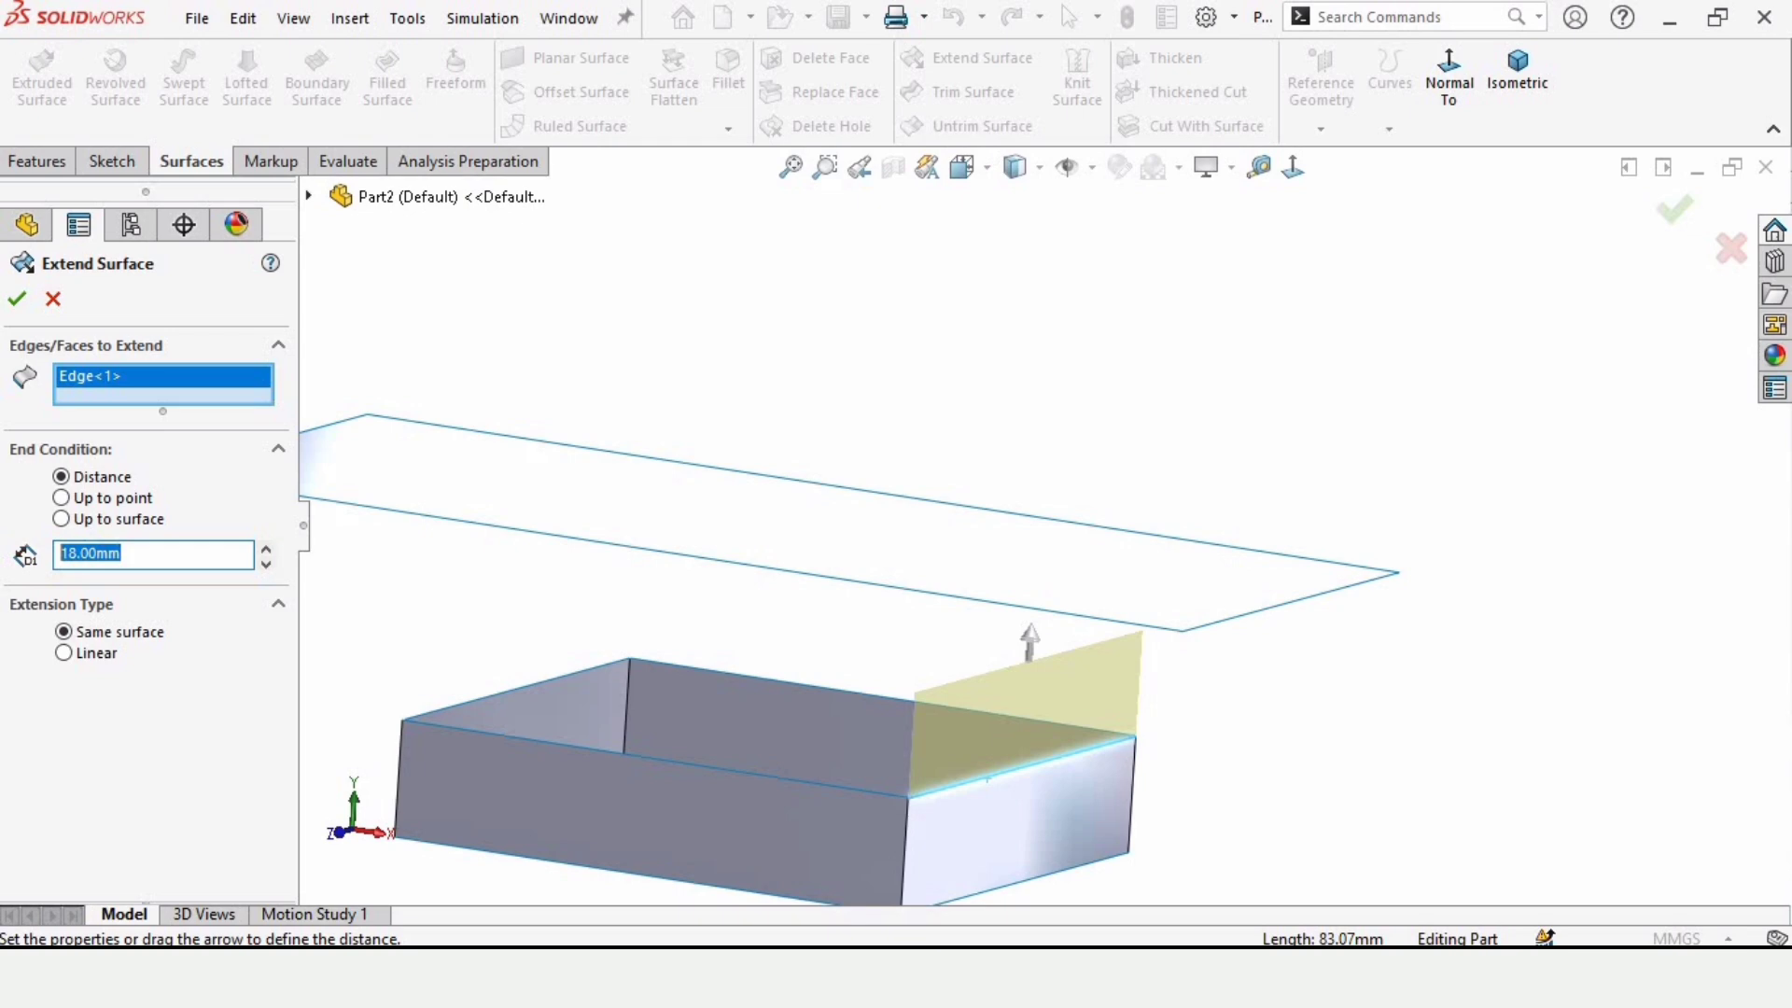
type("5")
key("Return")
scroll(1043, 679, "down", 2)
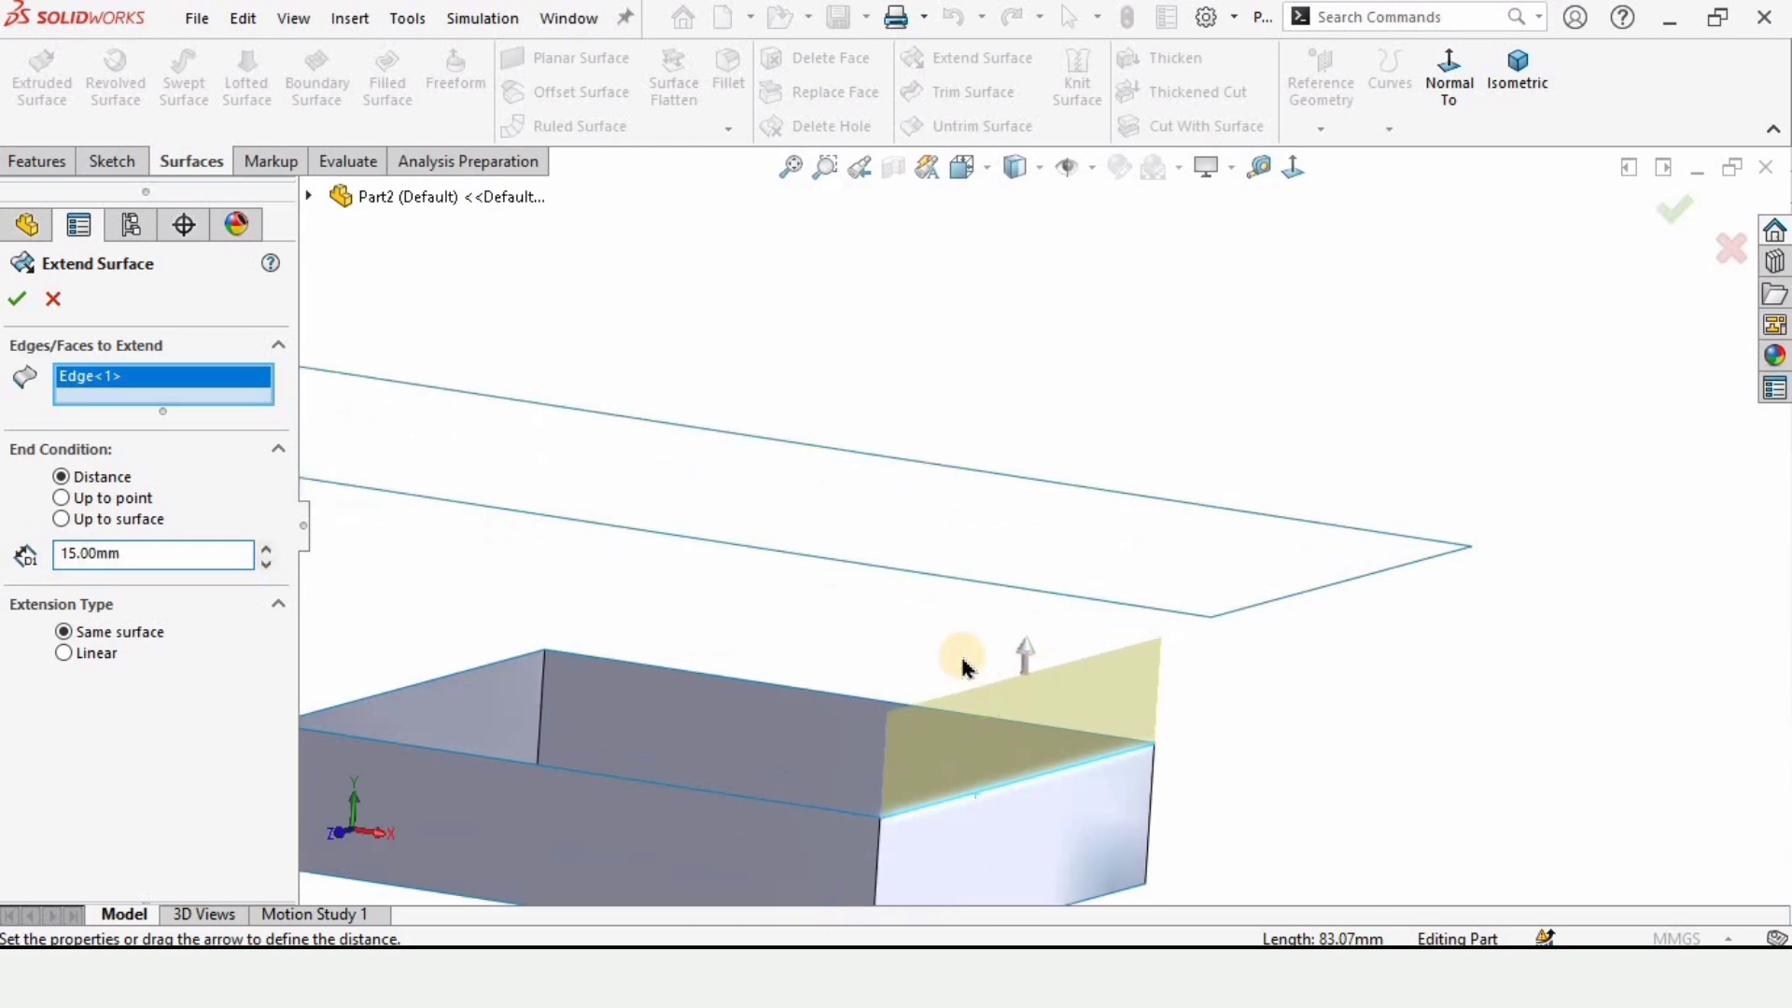
left_click(20, 308)
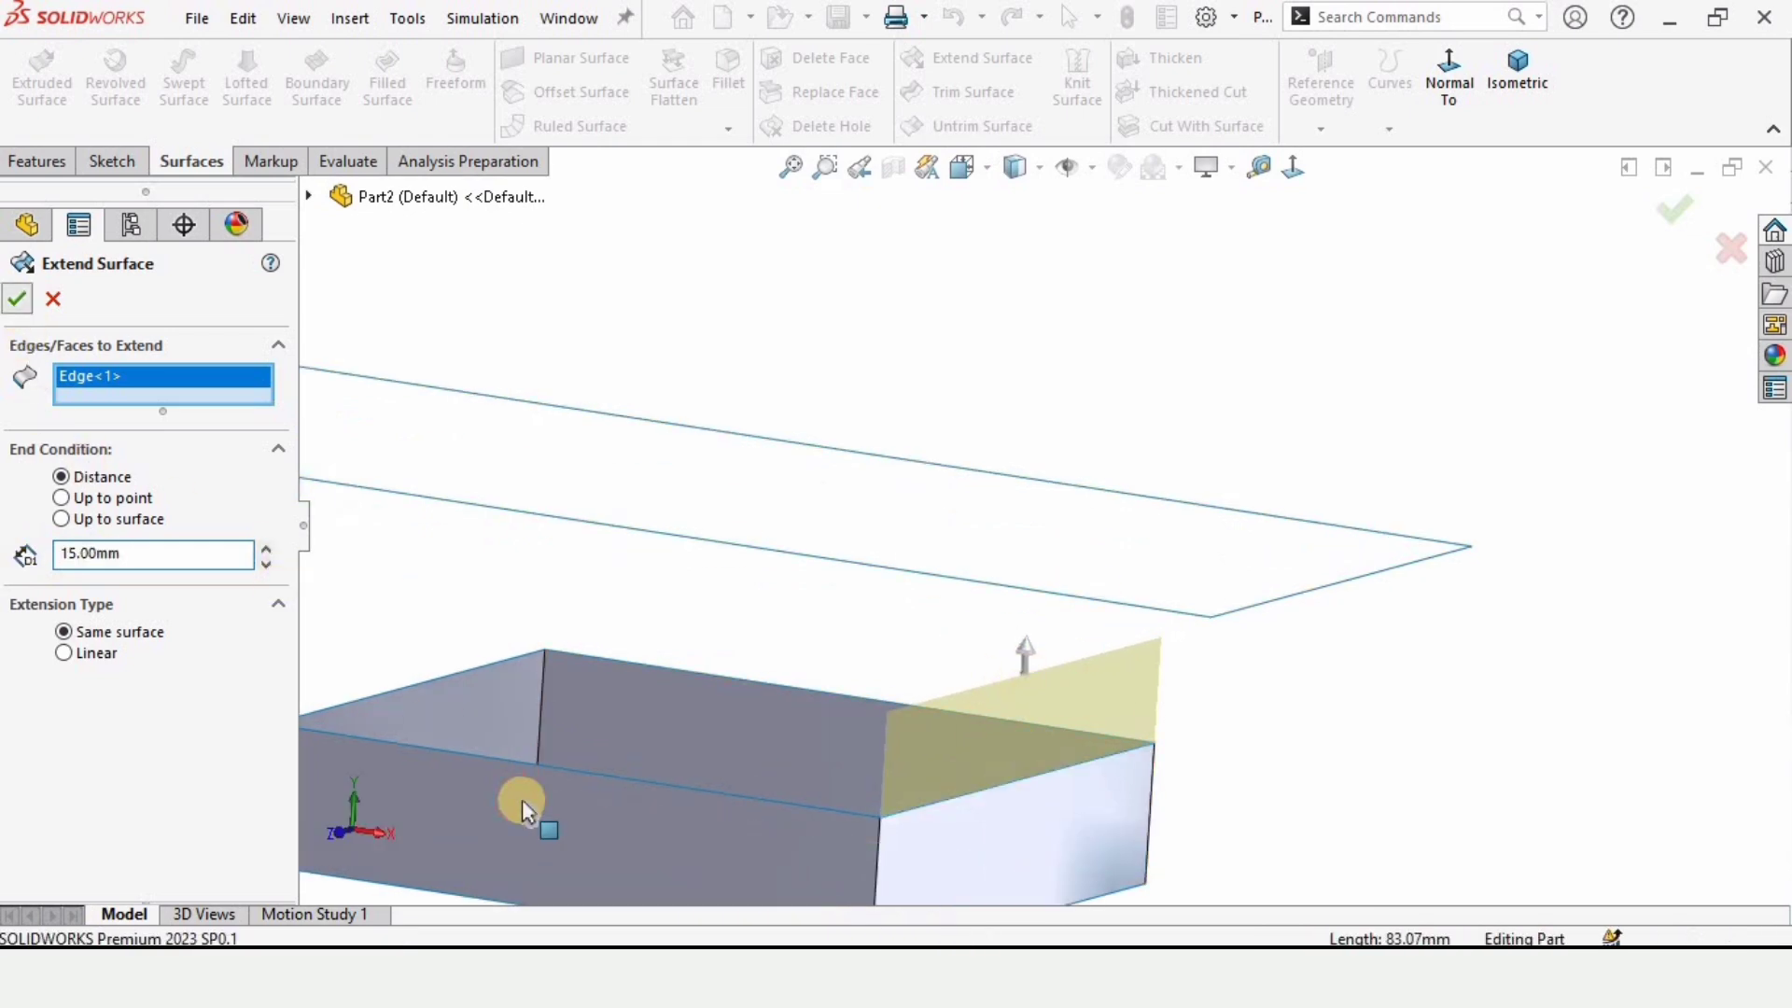
Extend the opposite wall's top edge Up to surface, stopping at the Surface-Extrude2 sheet.
key("z")
left_click(1013, 70)
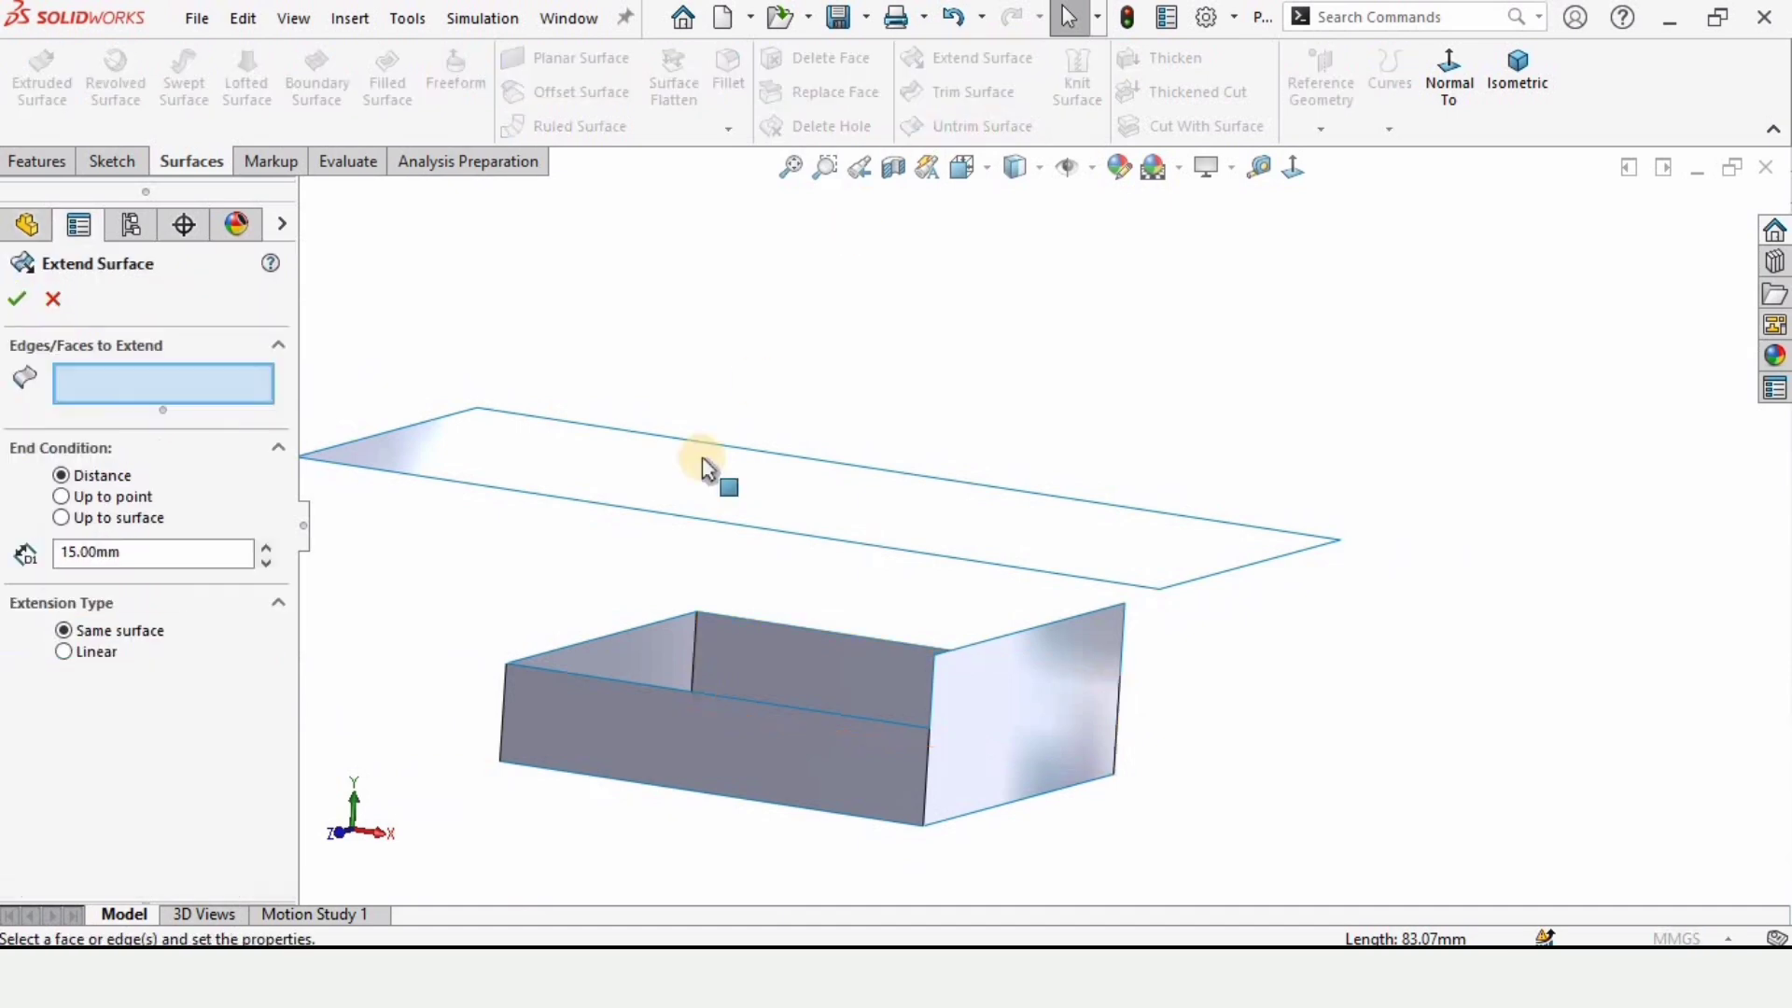
left_click(628, 632)
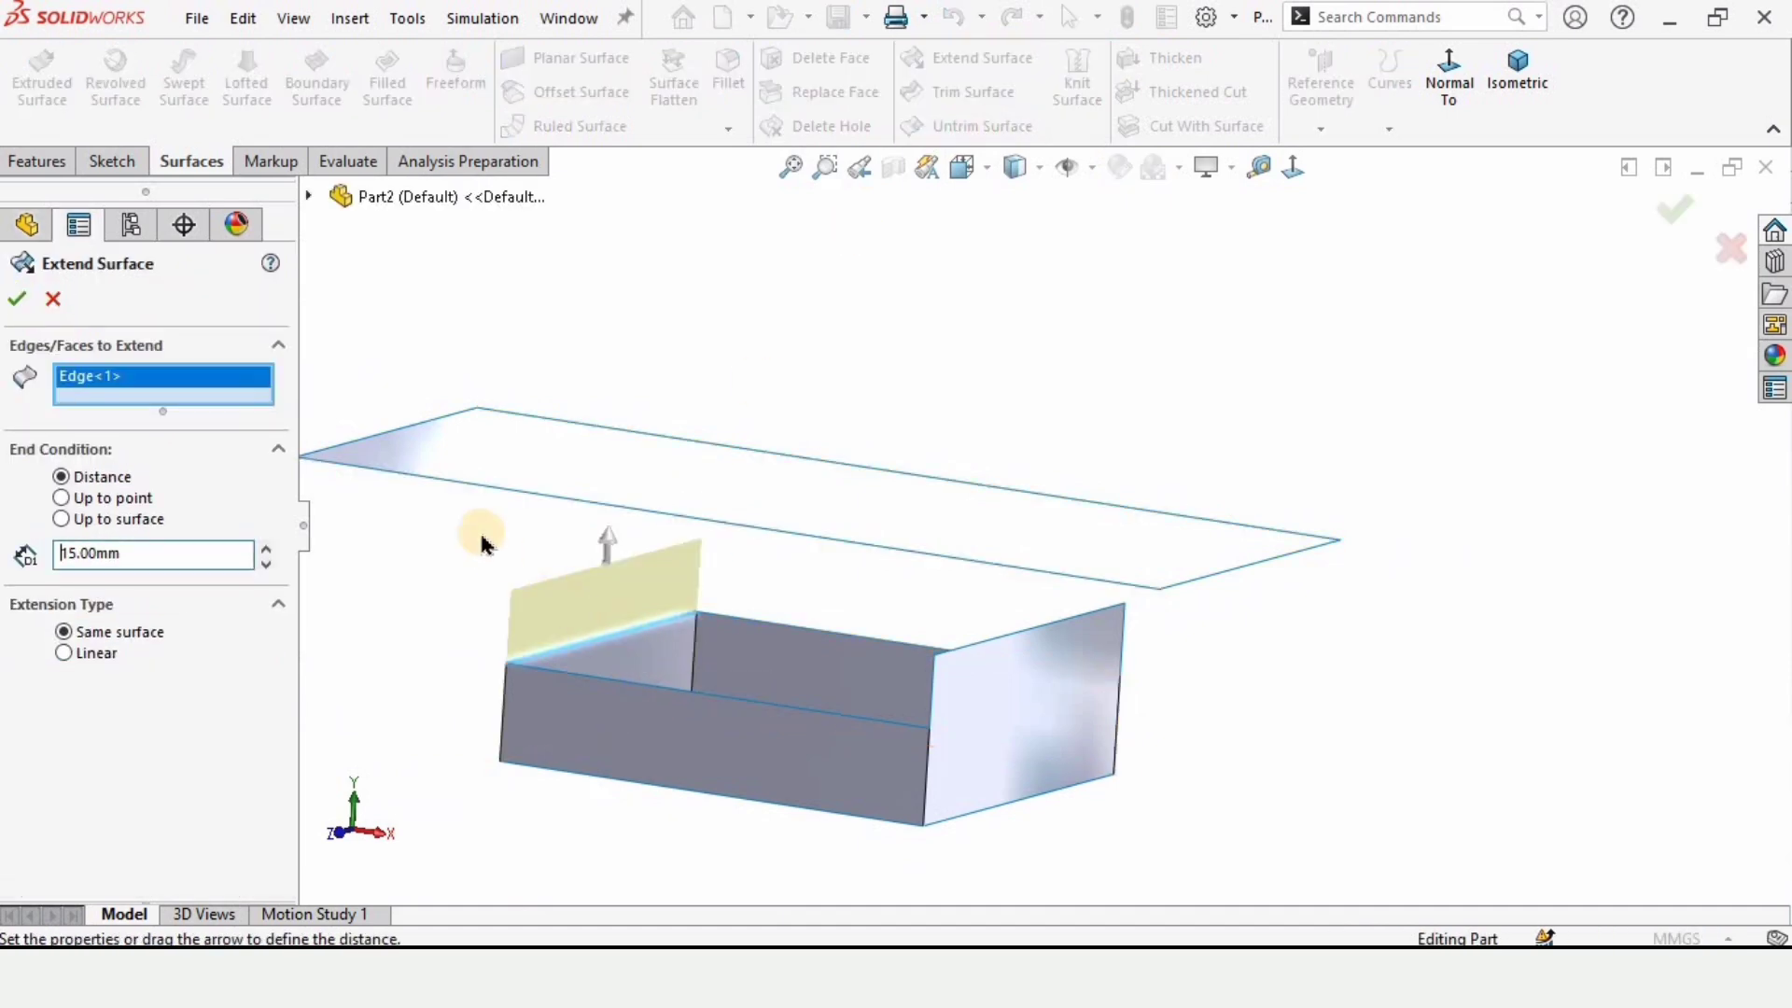
mouse_move(487, 521)
middle_mouse_down()
mouse_move(528, 508)
mouse_move(502, 541)
middle_mouse_up()
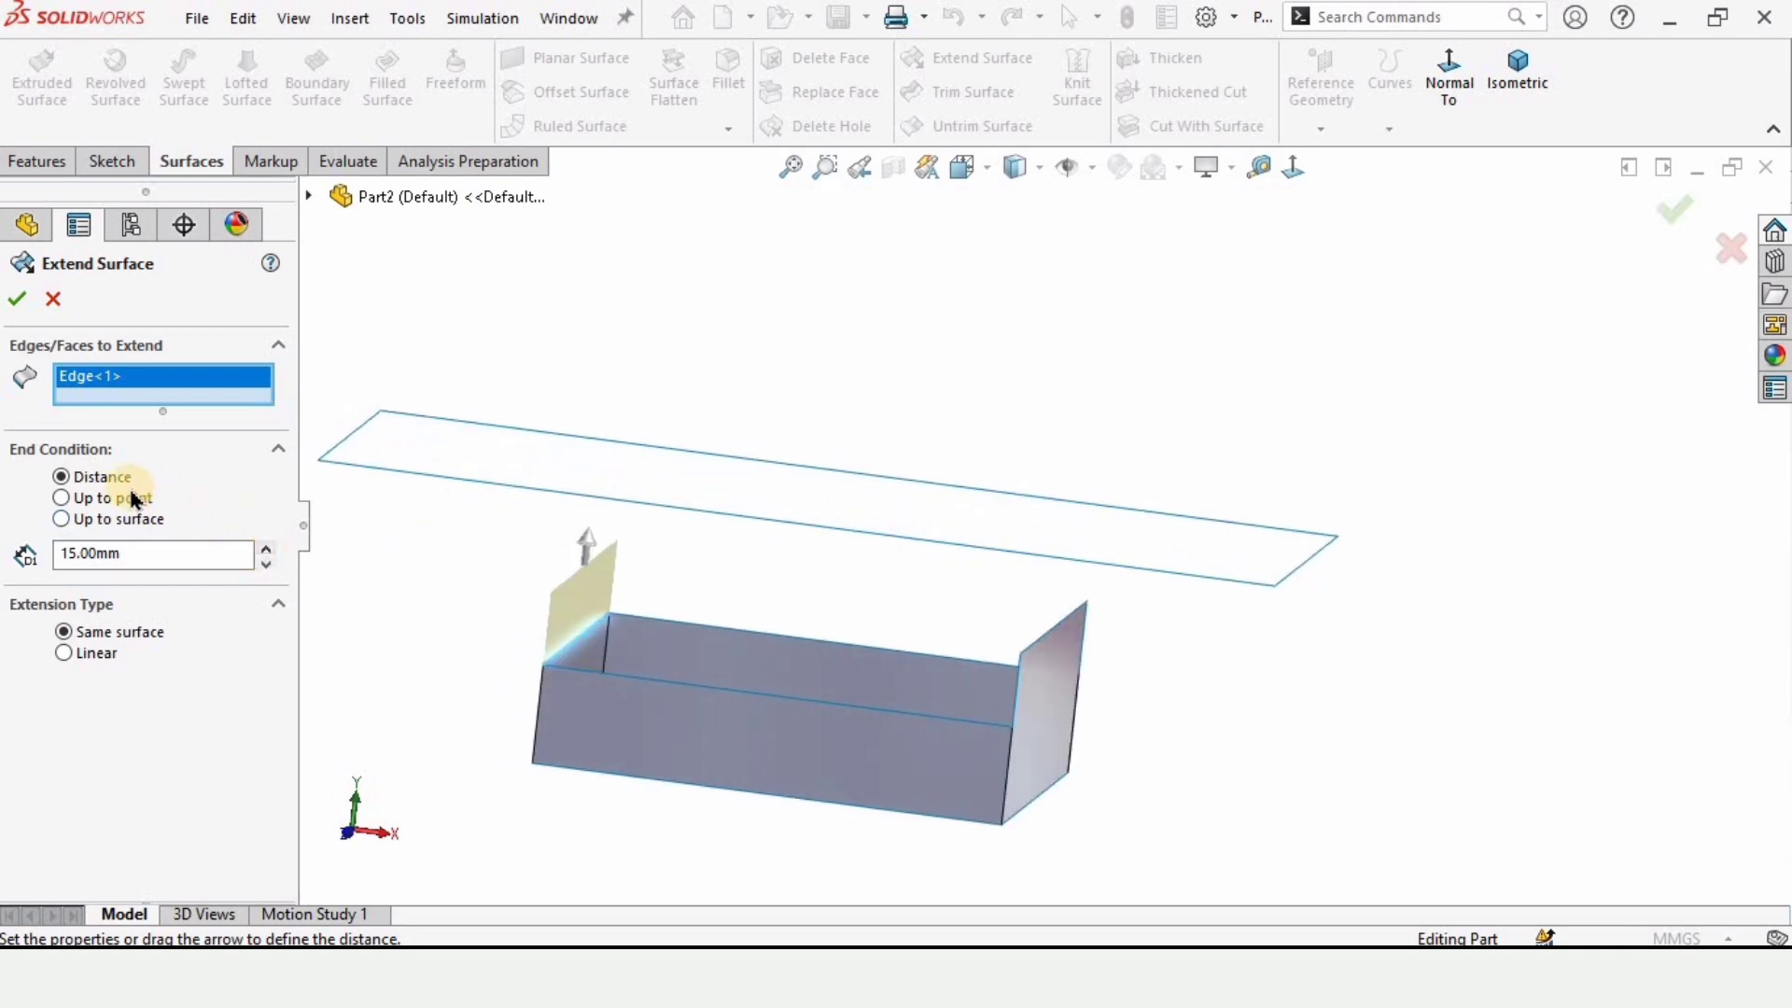
left_click(90, 522)
left_click(670, 539)
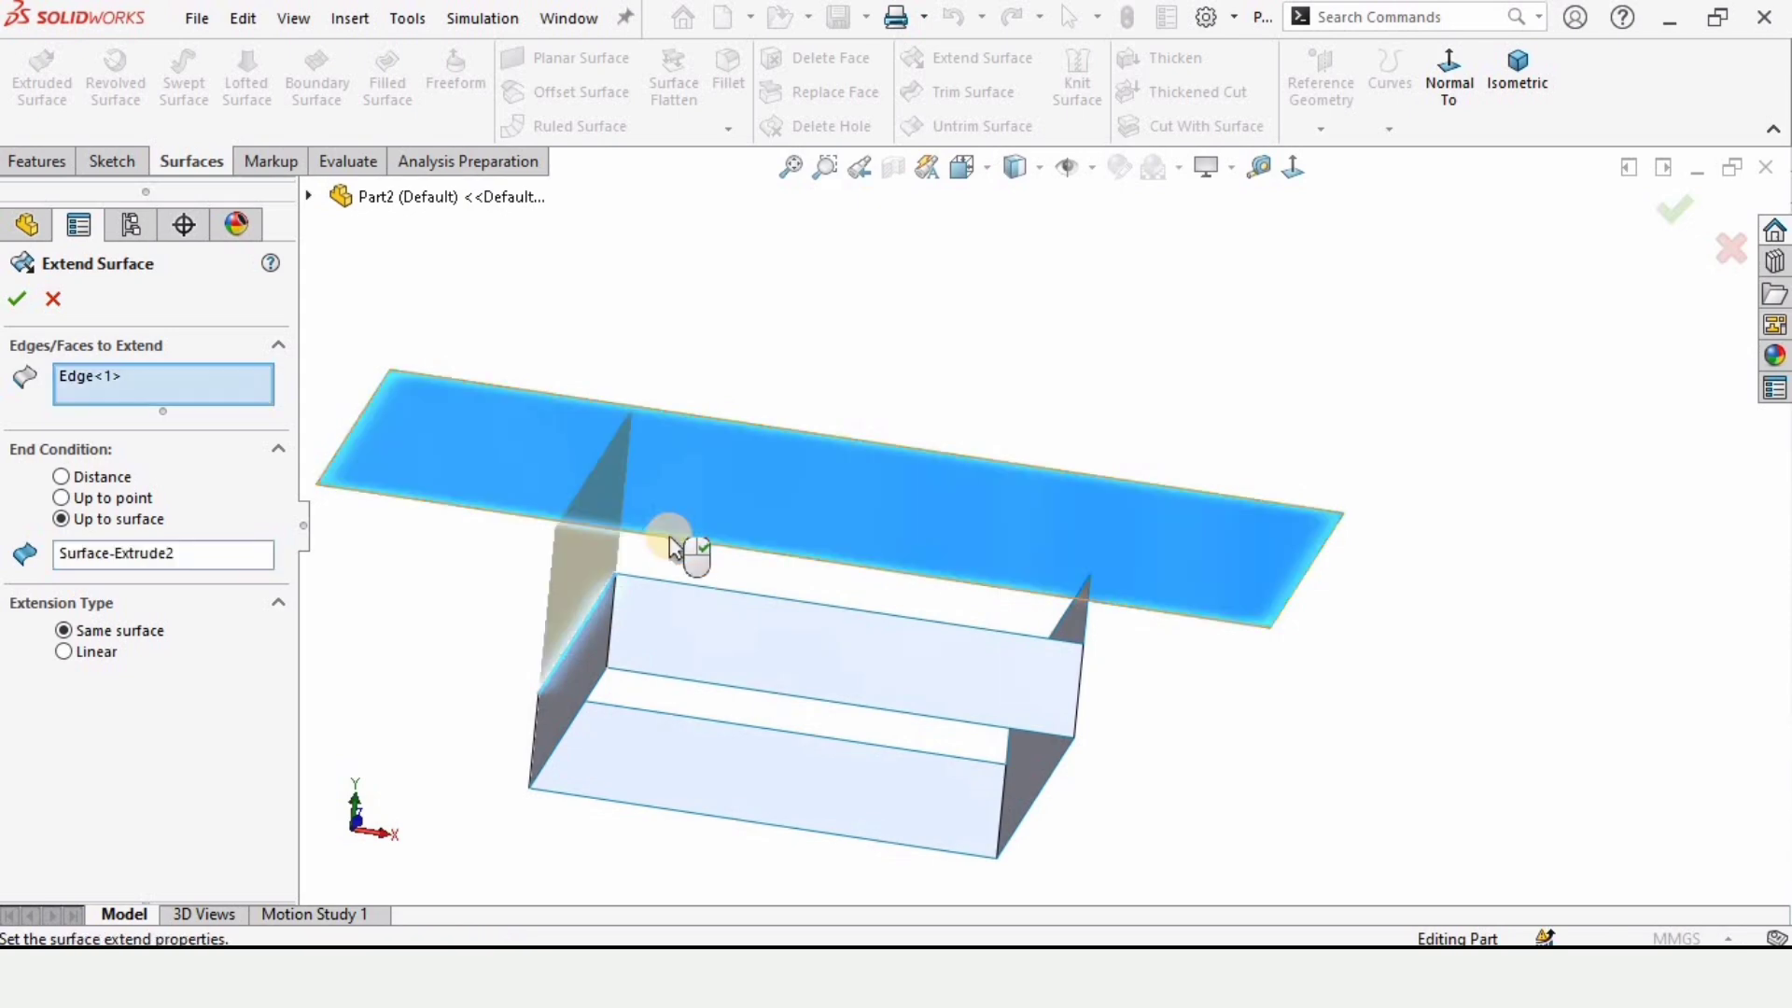
middle_click_drag(748, 563, 724, 680)
scroll(724, 681, "up", 3)
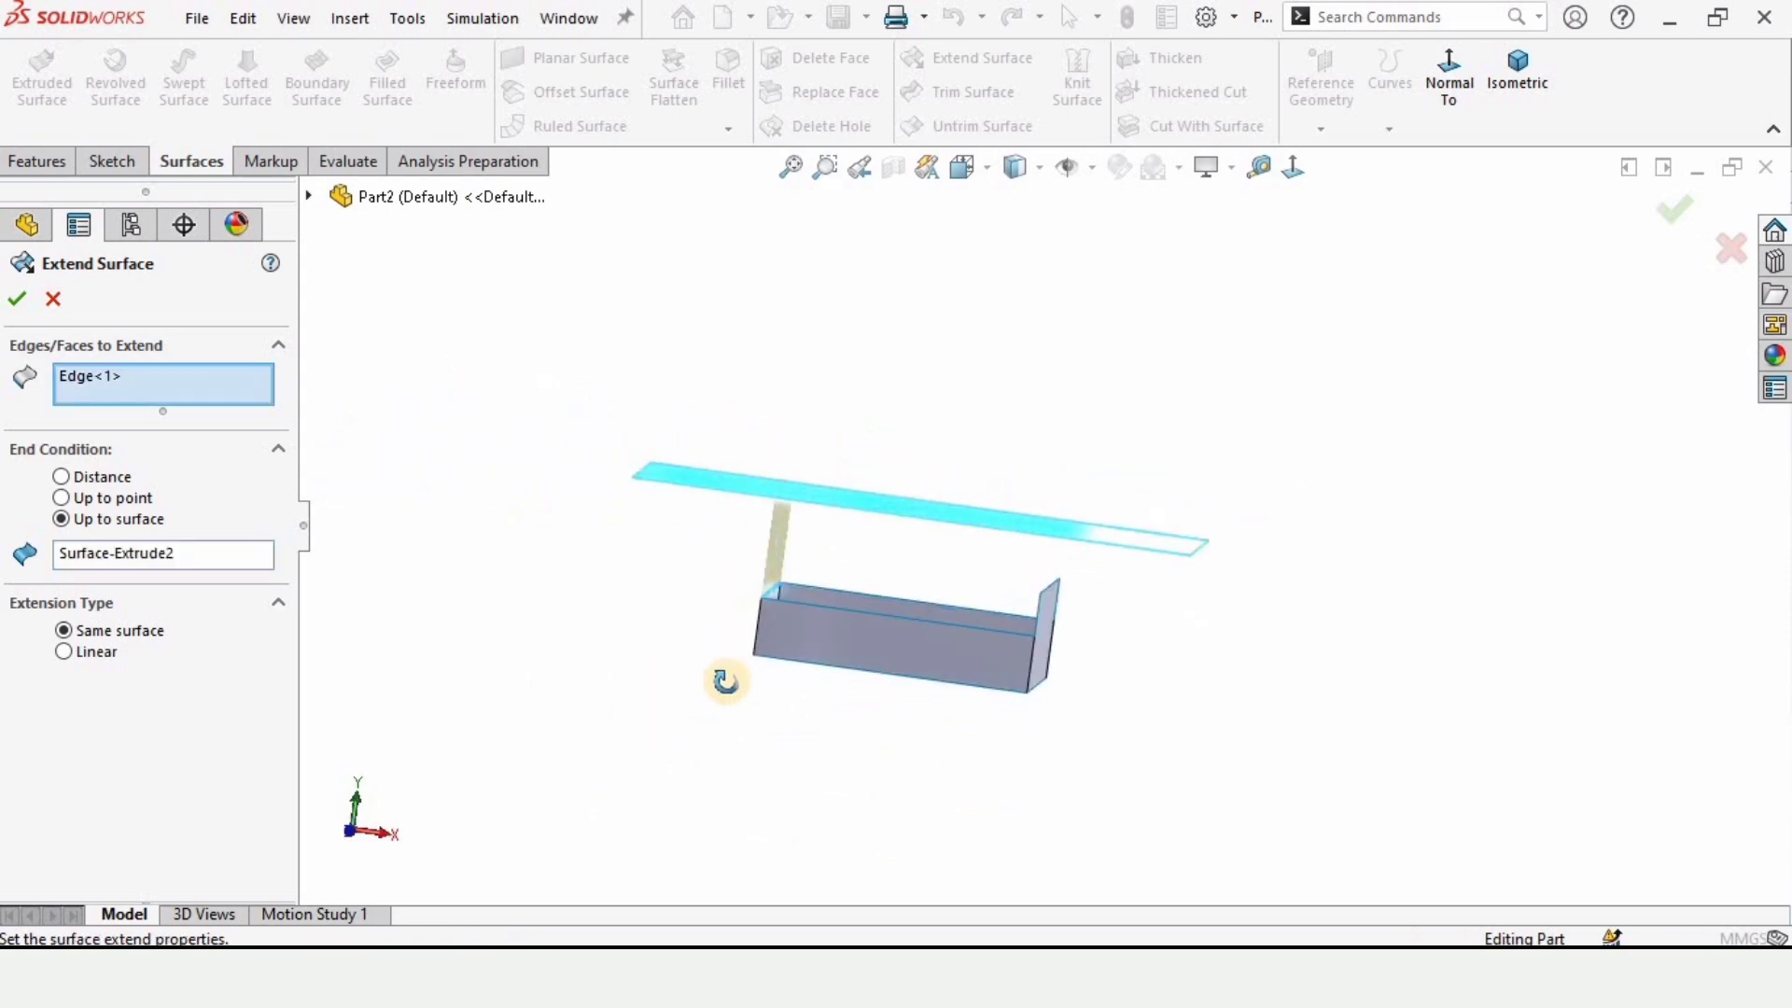
left_click(17, 306)
middle_click_drag(855, 578, 862, 520)
scroll(746, 551, "up", 2)
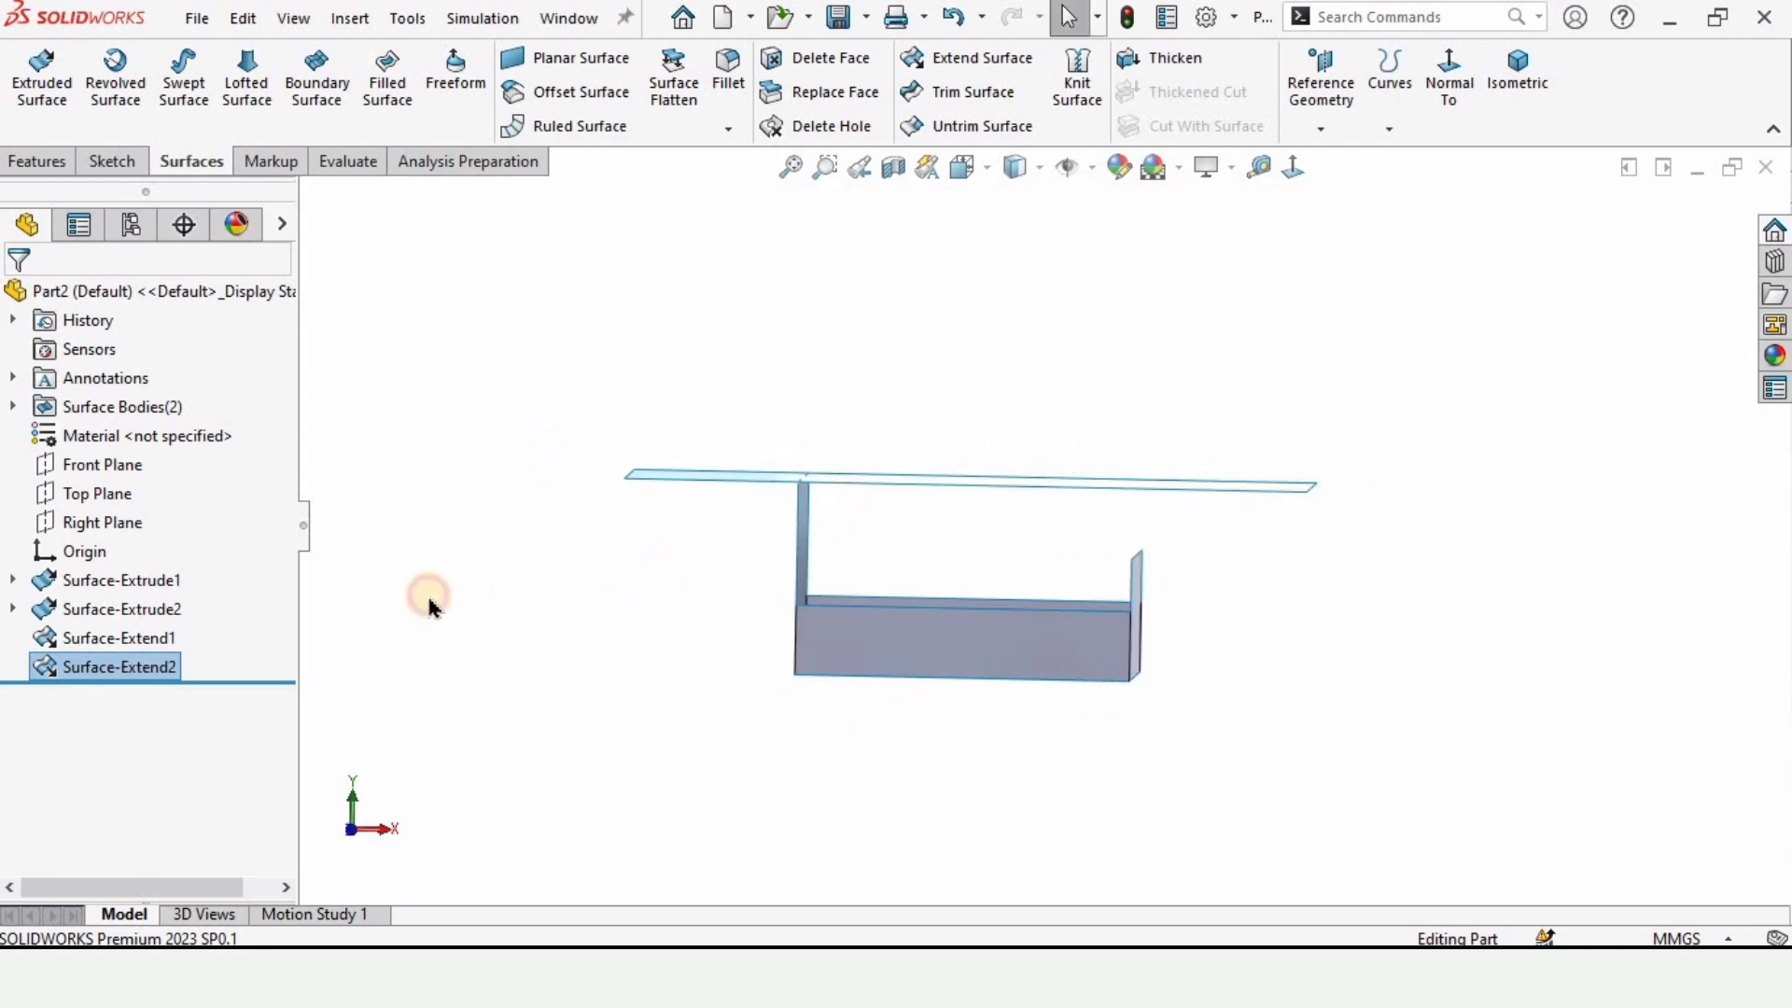
left_click(104, 522)
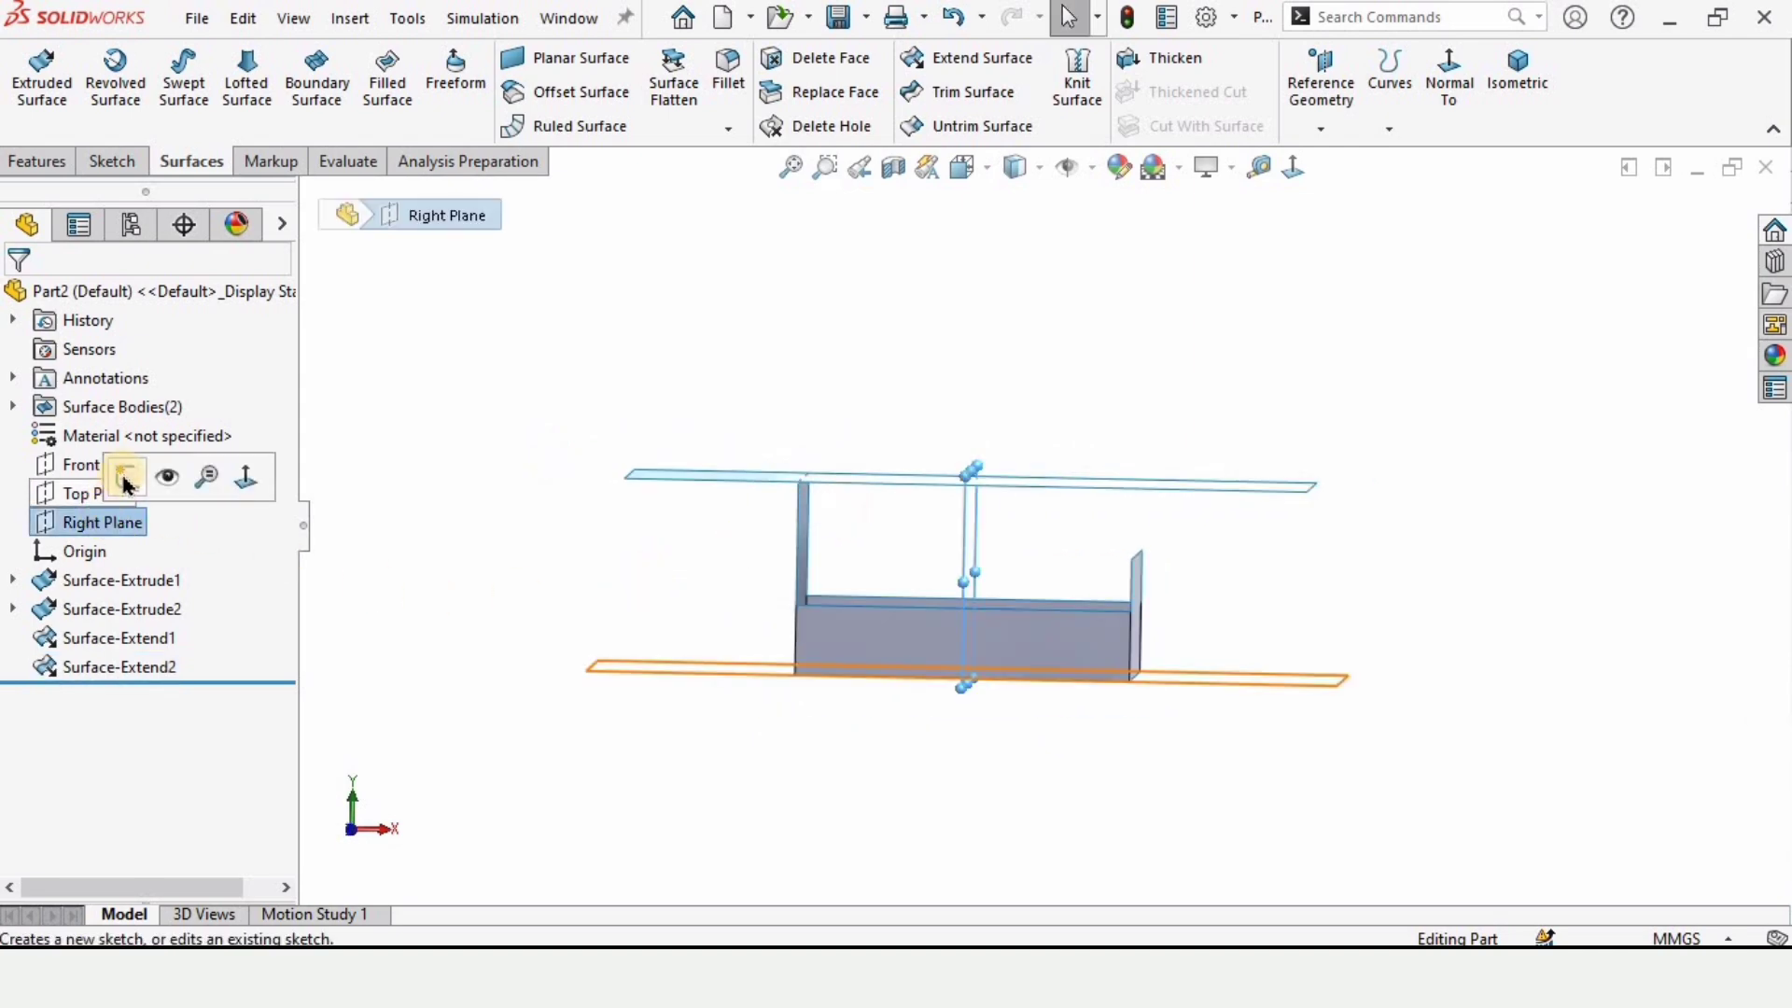
Create Sketch3 on the Right Plane with one point above the model, then exit the sketch.
left_click(127, 474)
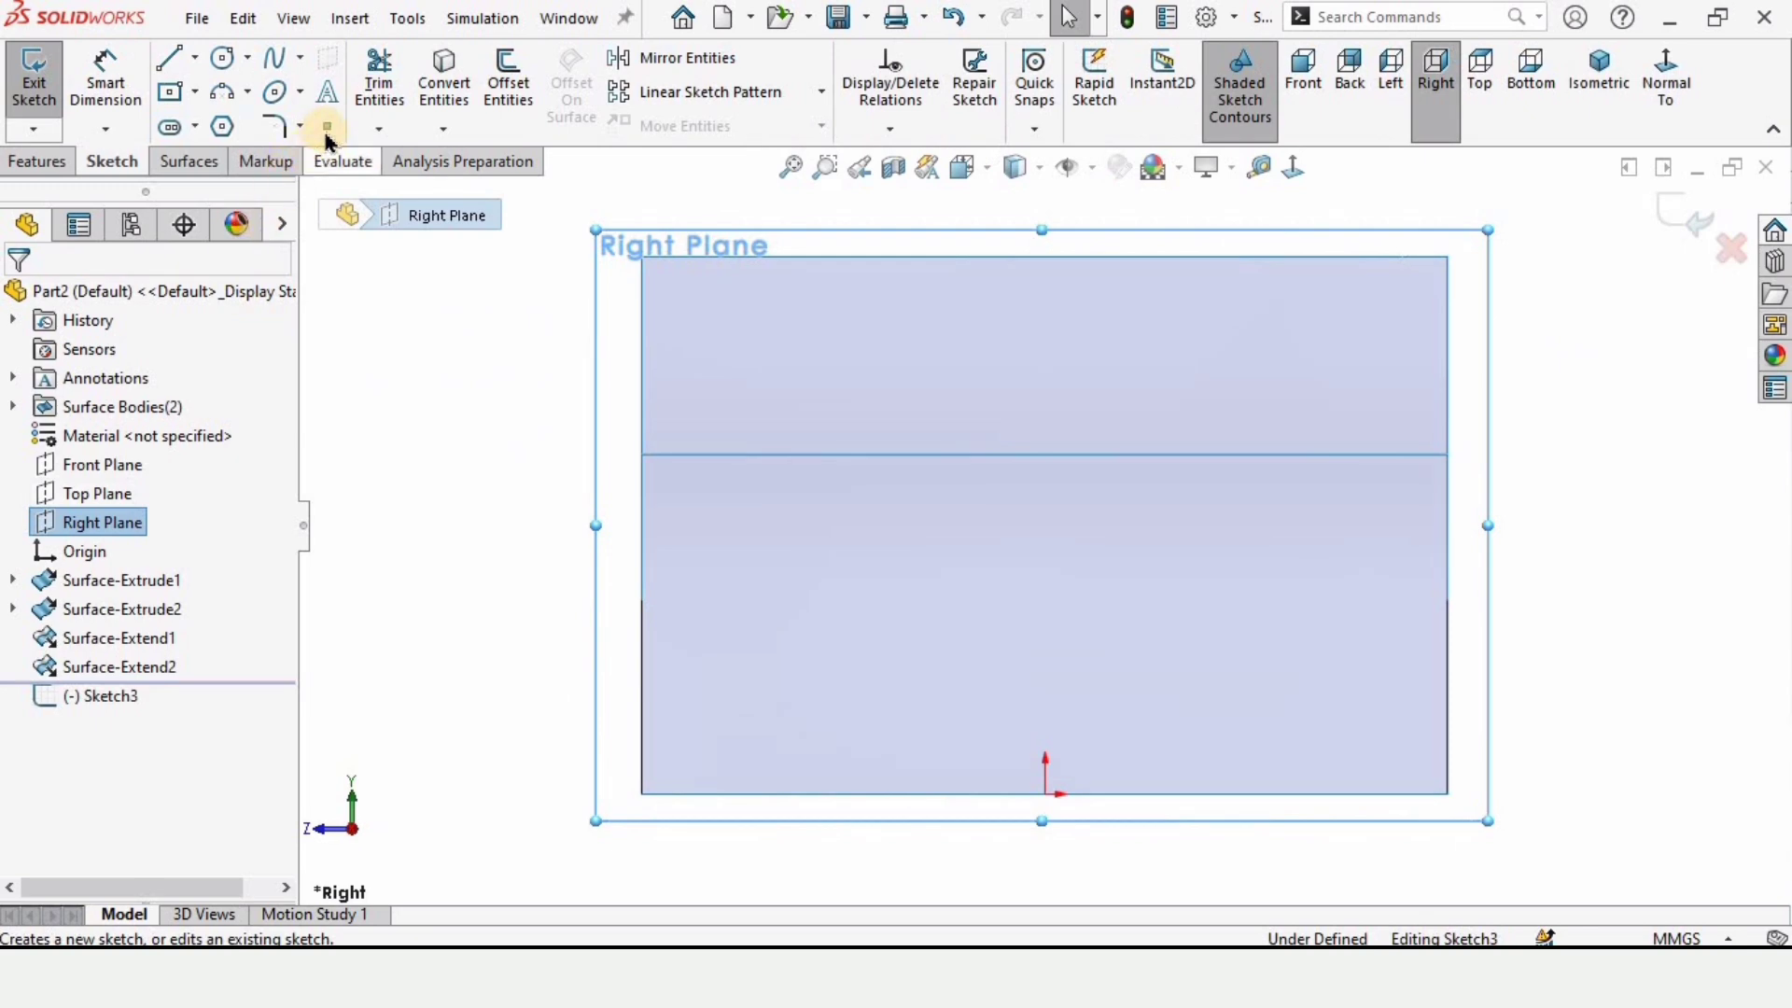
scroll(1012, 320, "up", 5)
scroll(1061, 220, "down", 2)
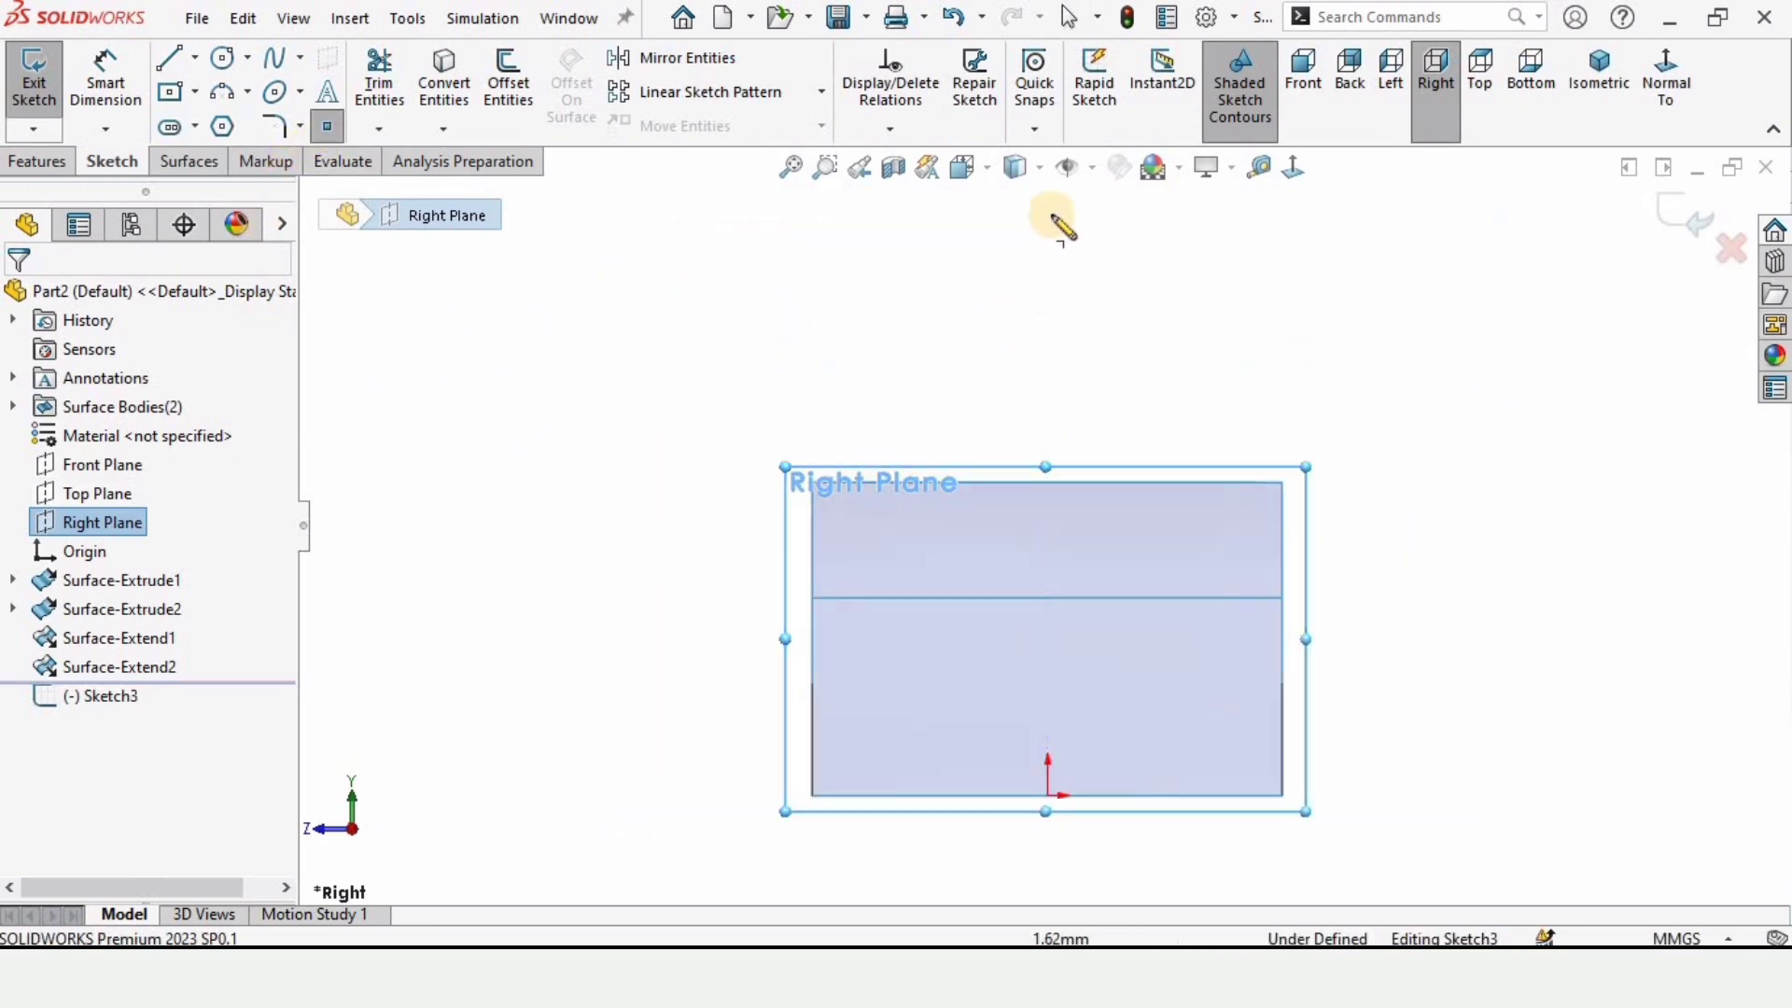
left_click(1047, 213)
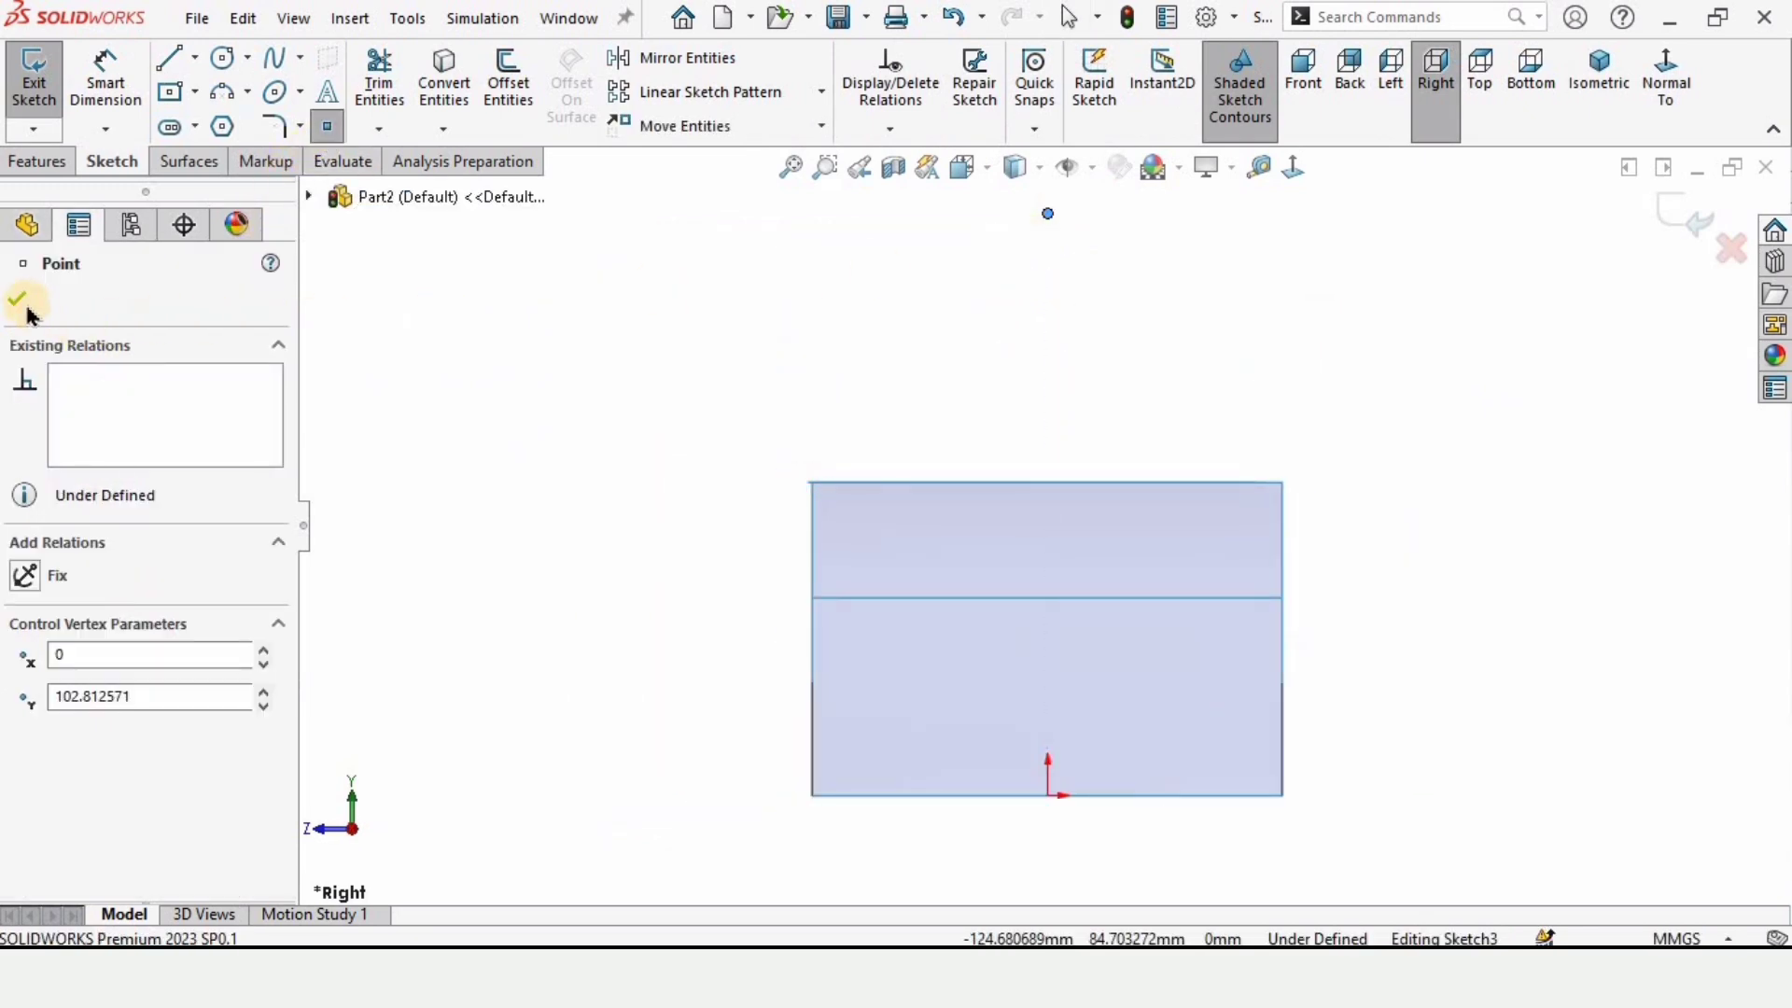
left_click(18, 298)
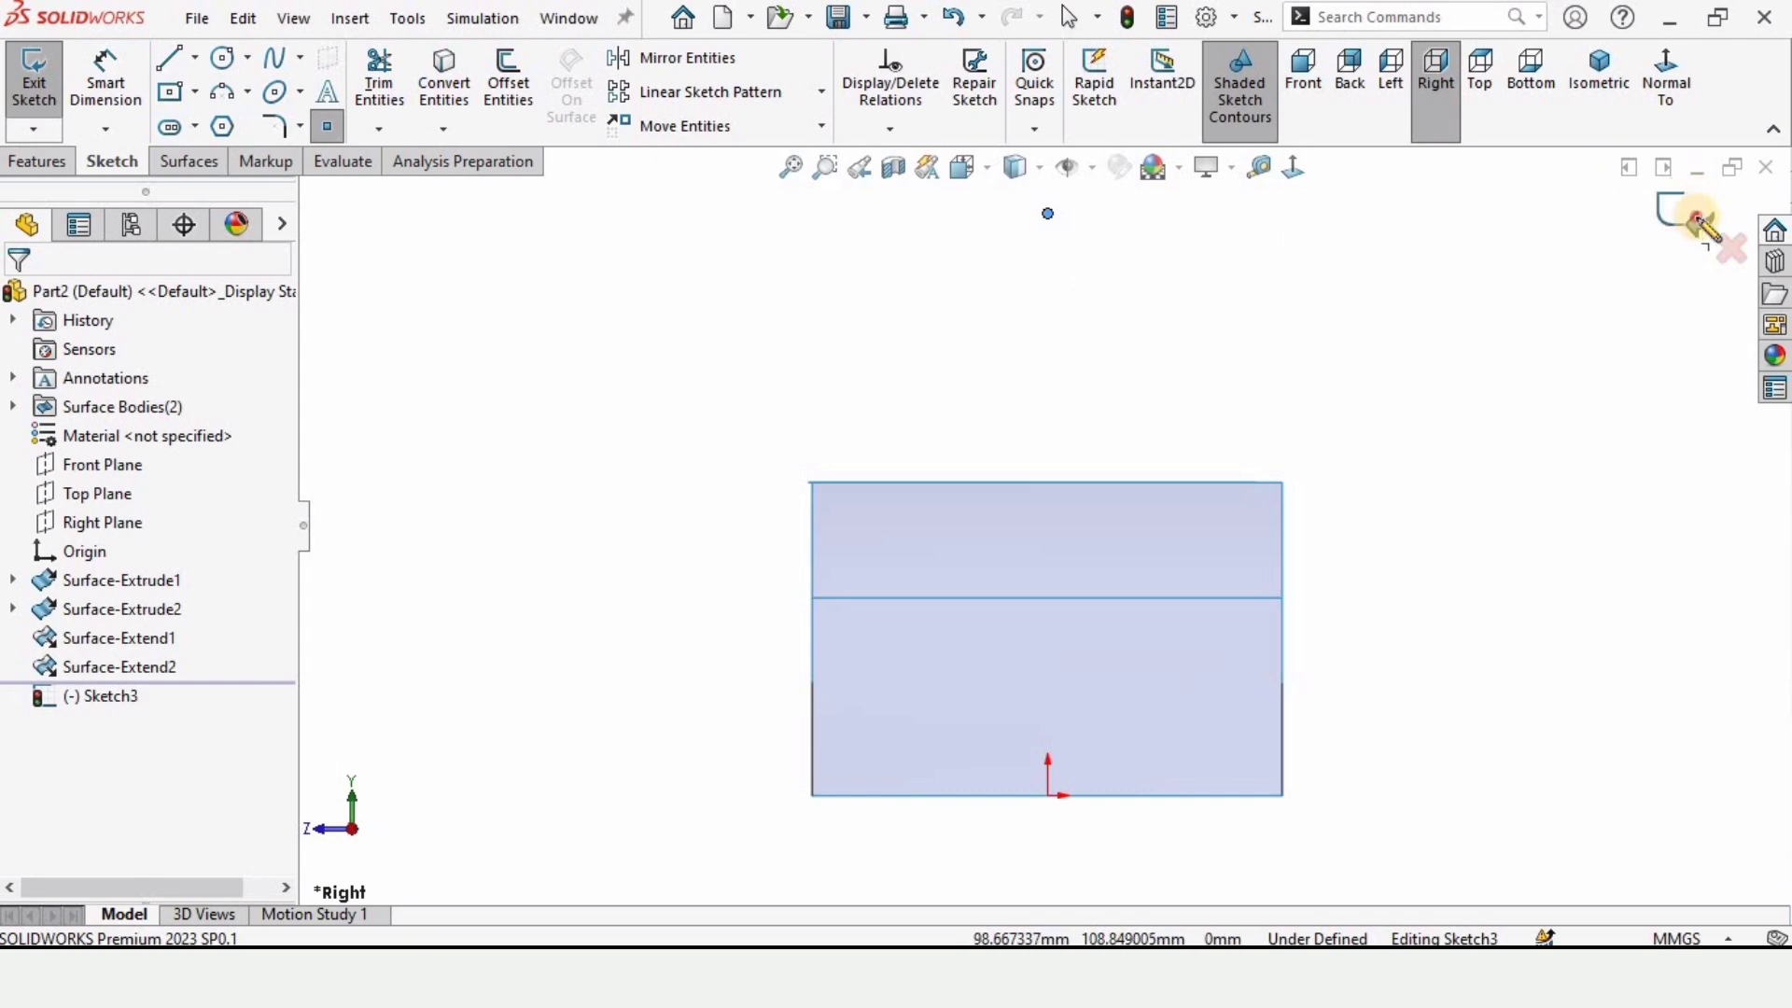
left_click(1570, 245)
Start another surface extension and select the box wall's bottom edge to extend.
scroll(1026, 434, "up", 2)
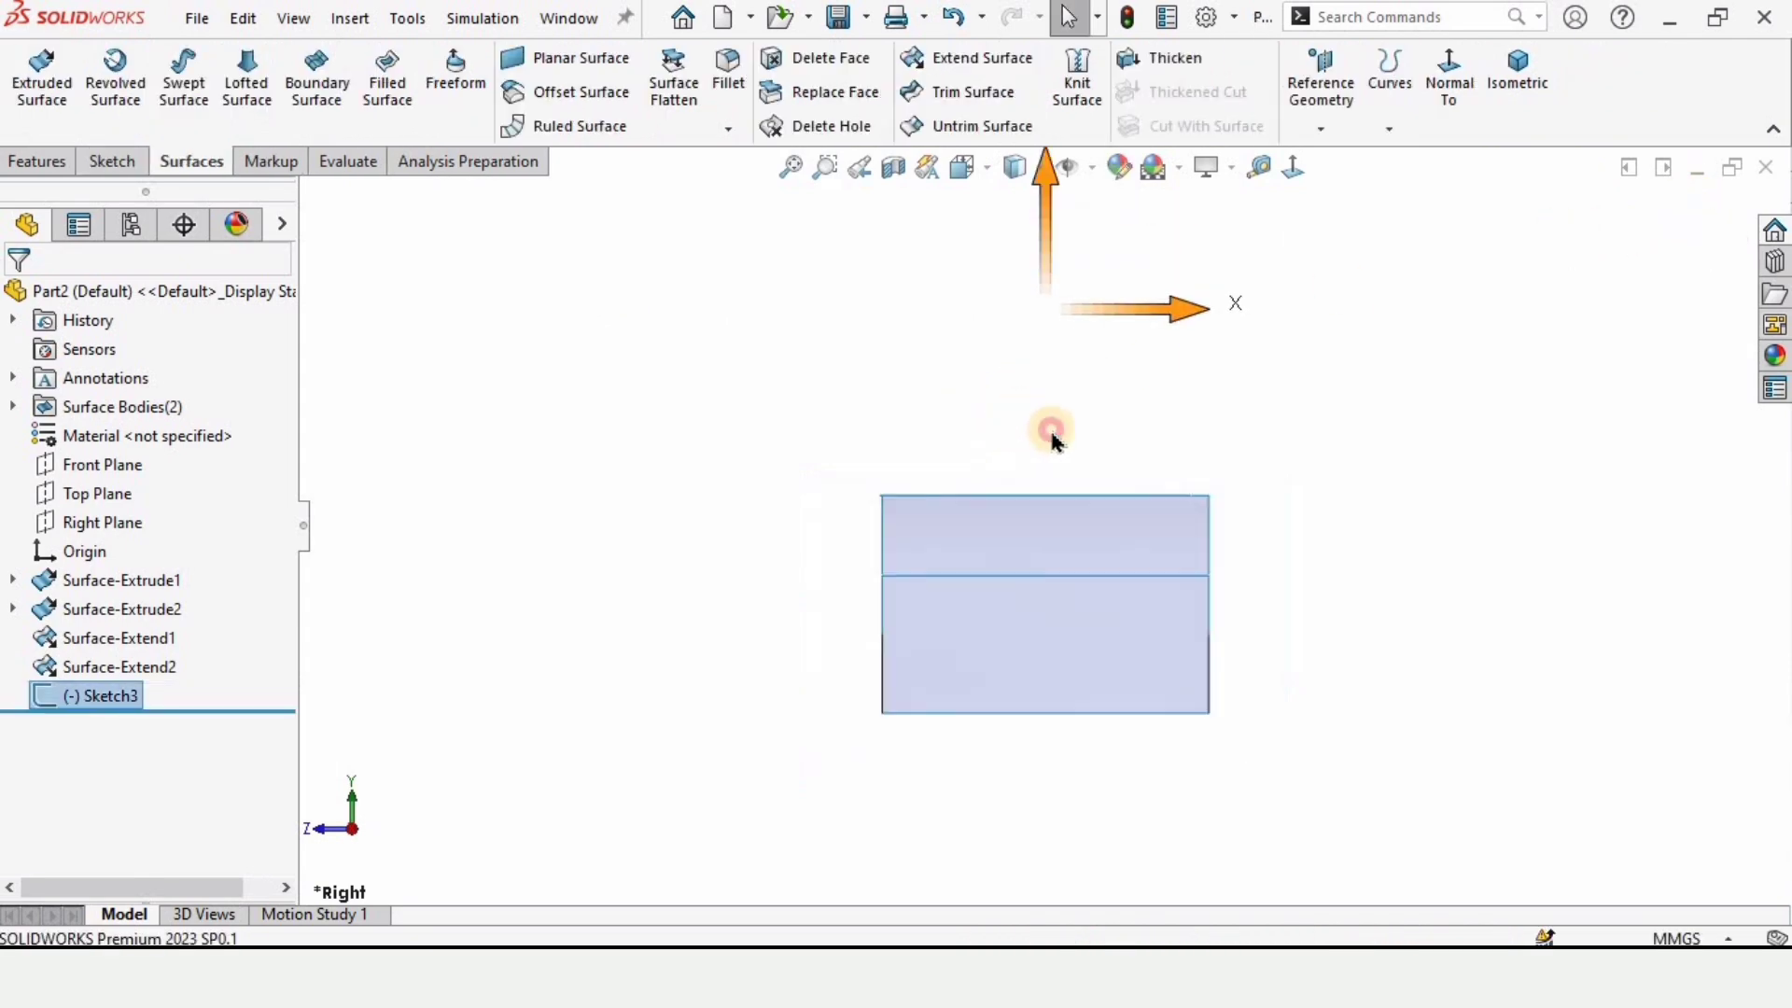
middle_click_drag(992, 452, 972, 460)
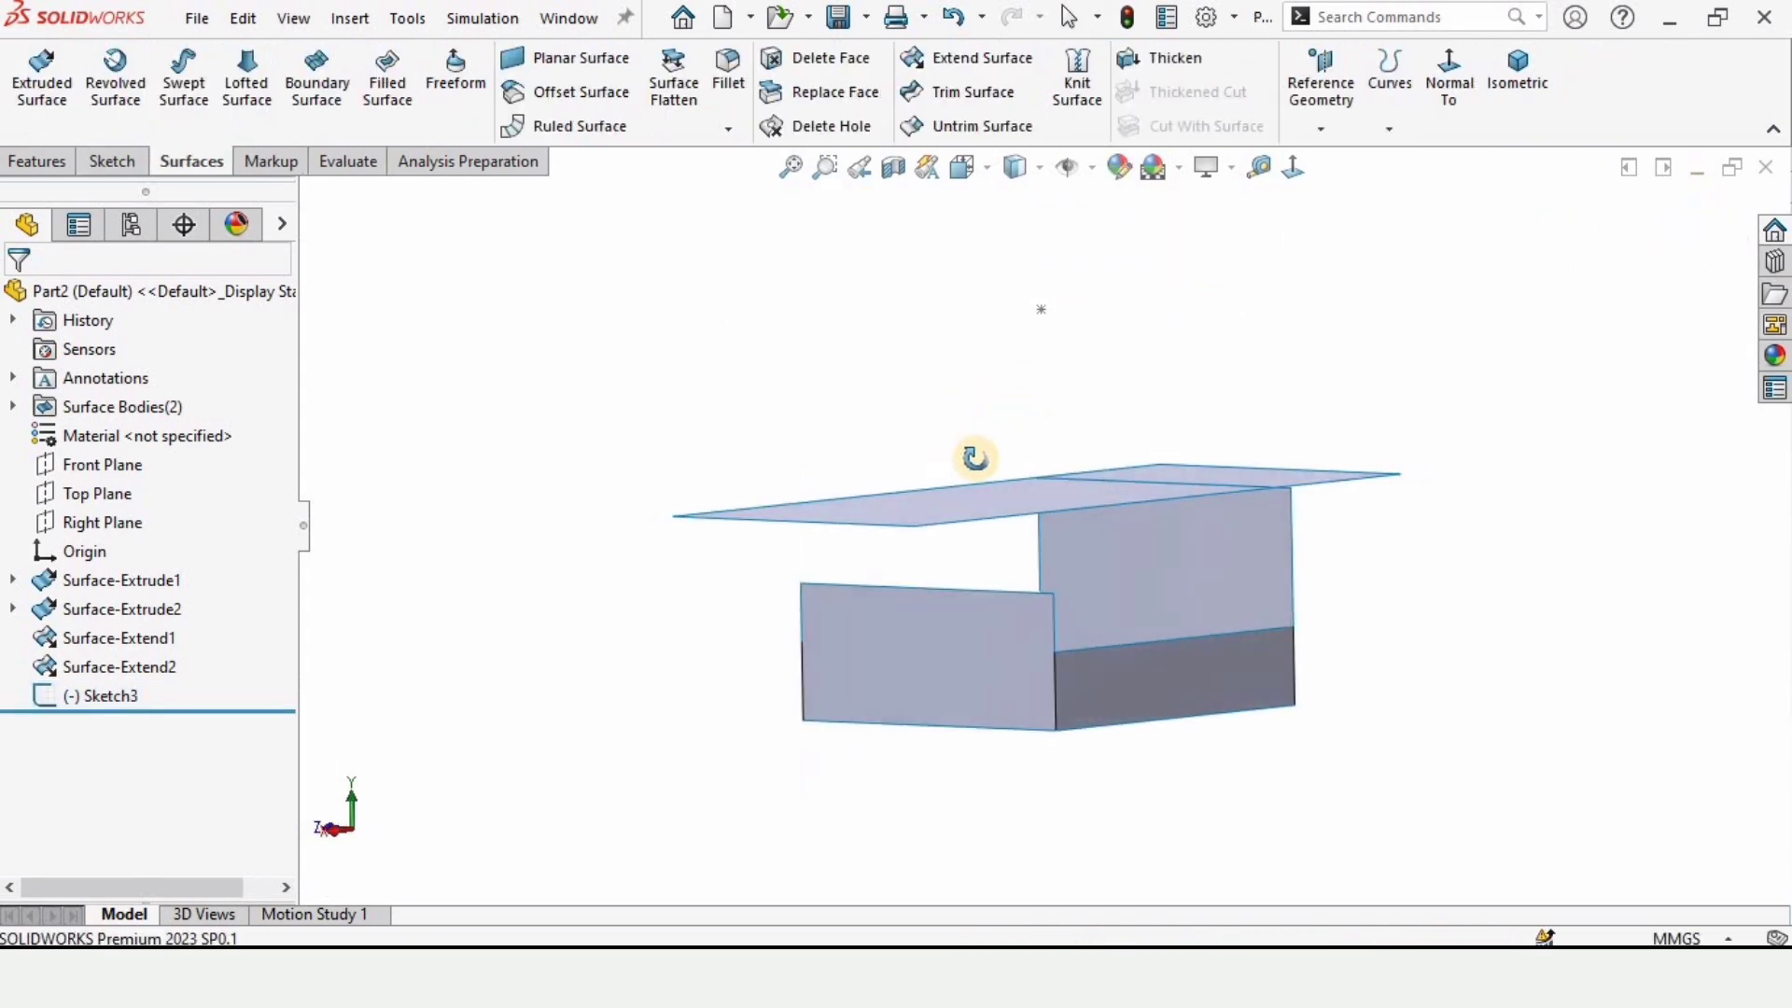
left_click(980, 59)
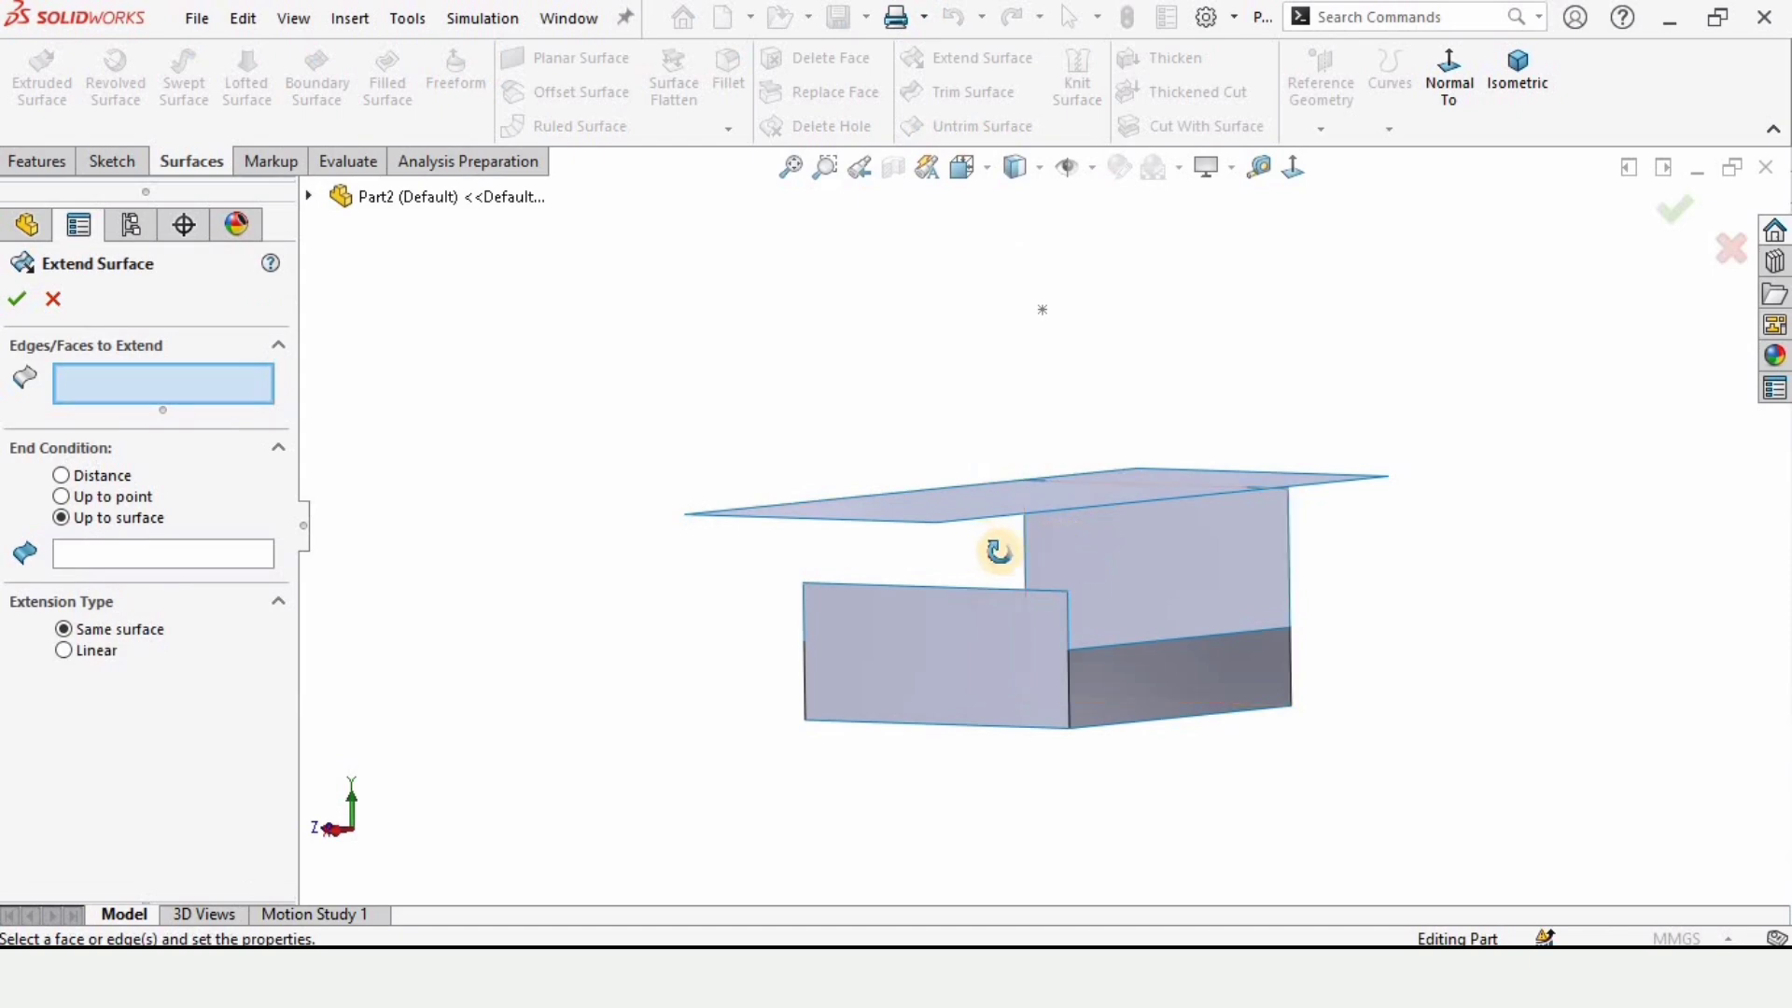
middle_click_drag(998, 550, 911, 632)
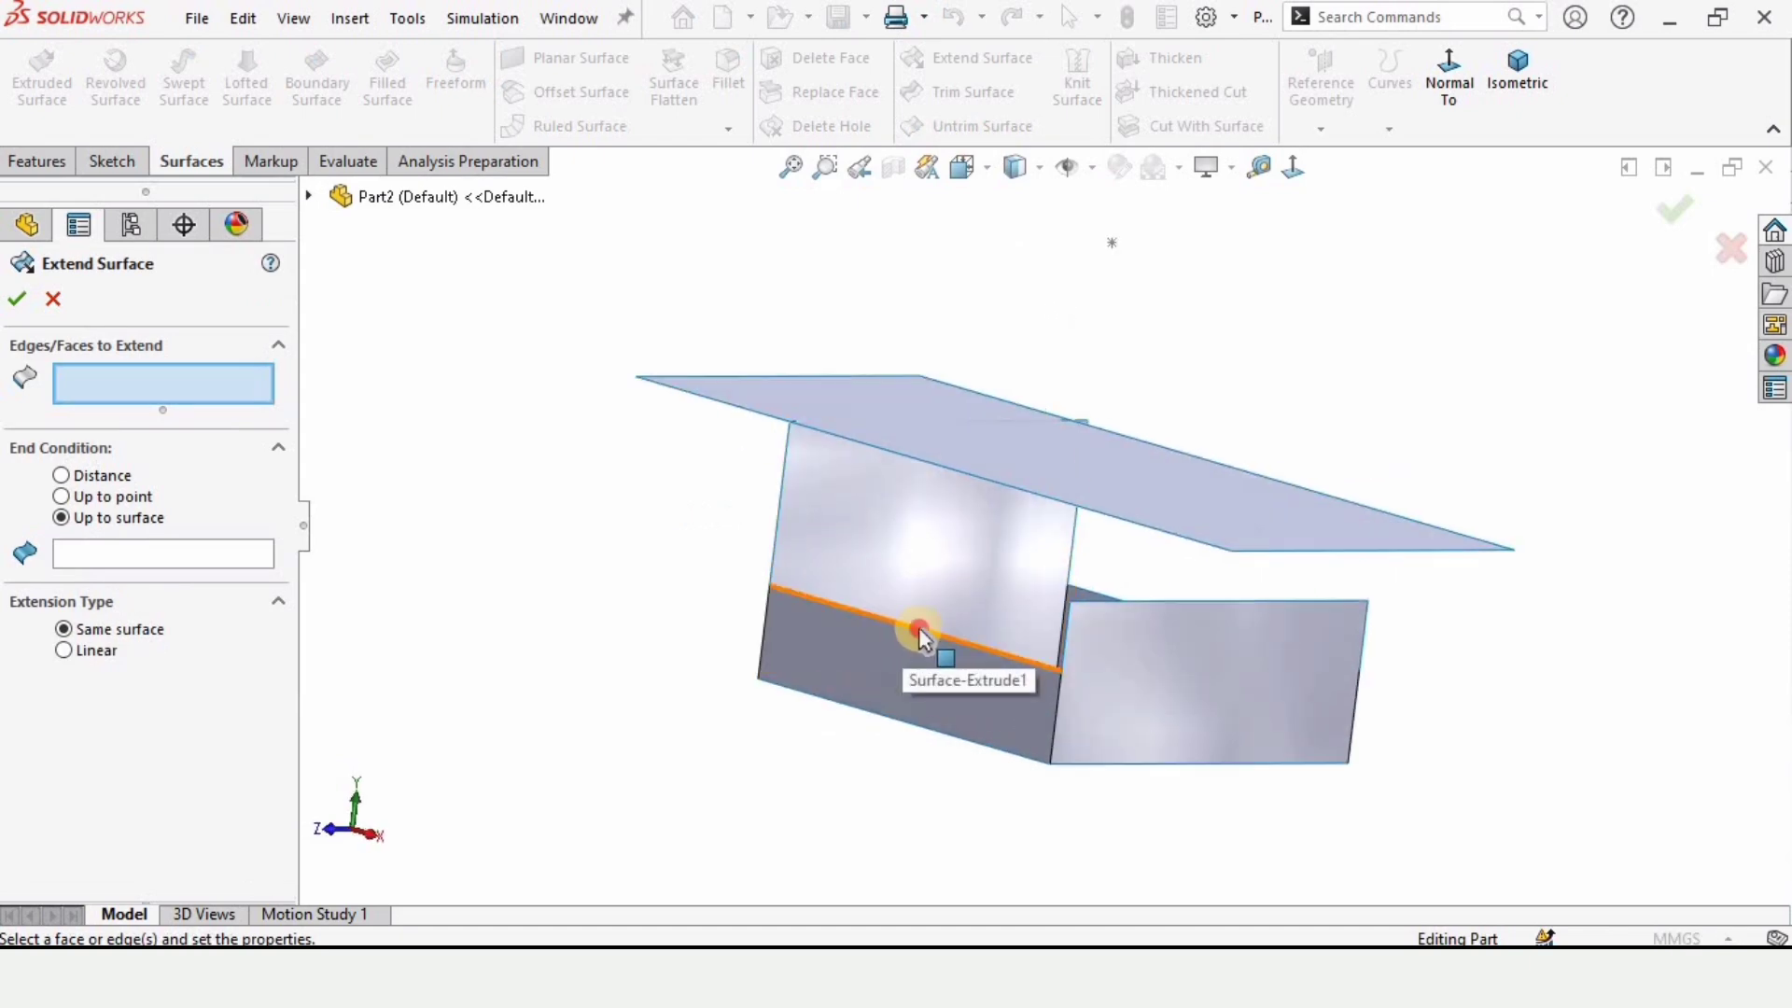
left_click(918, 634)
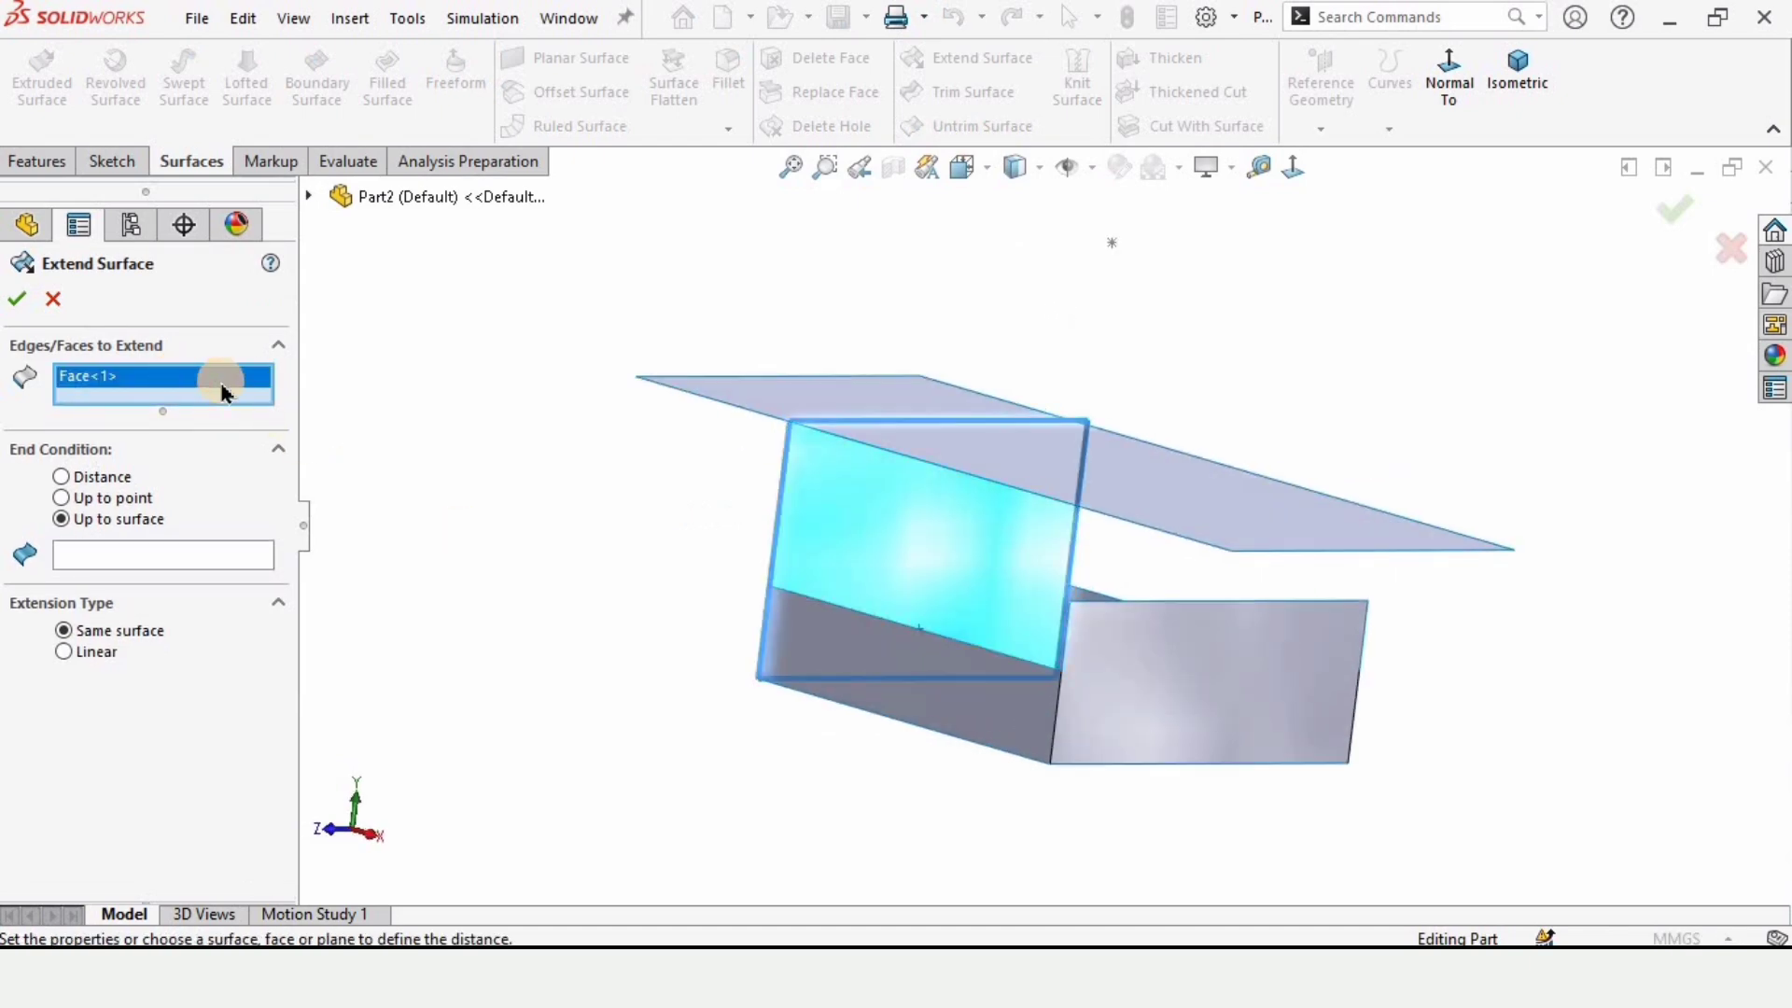
key("Delete")
scroll(948, 672, "down", 5)
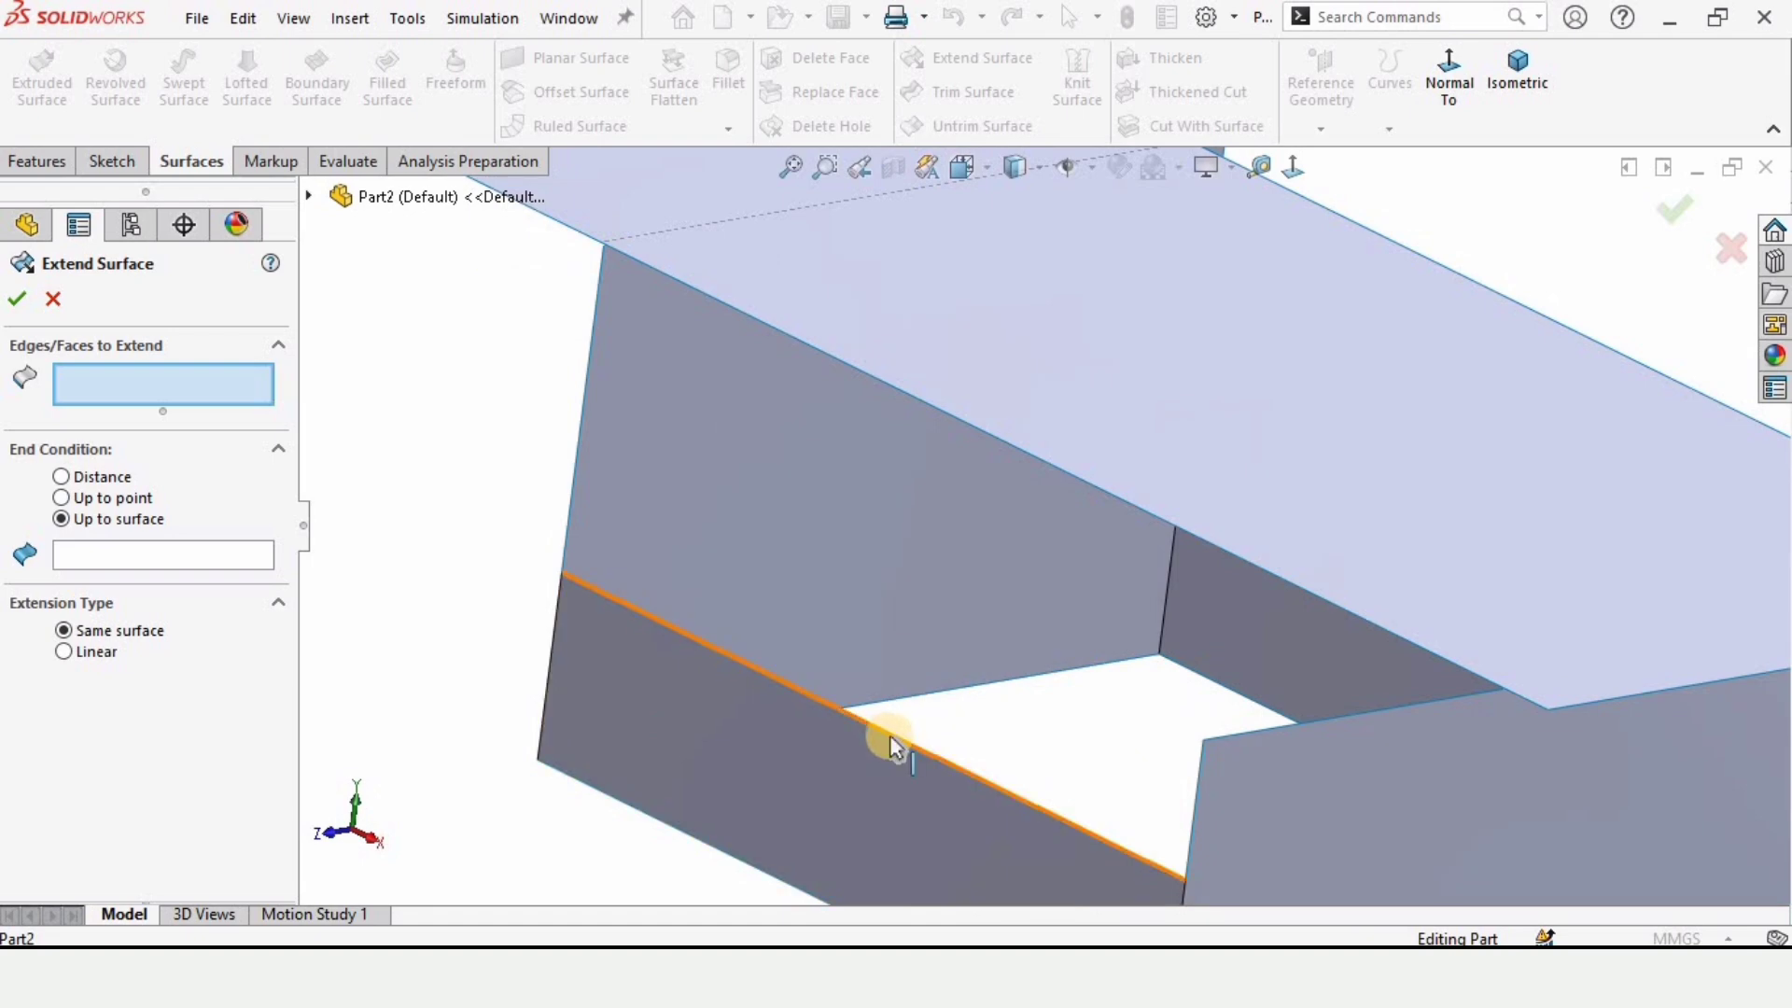
left_click(887, 732)
Set the extension Up to point at Point1@Sketch3 and accept Surface-Extend3.
scroll(996, 423, "up", 5)
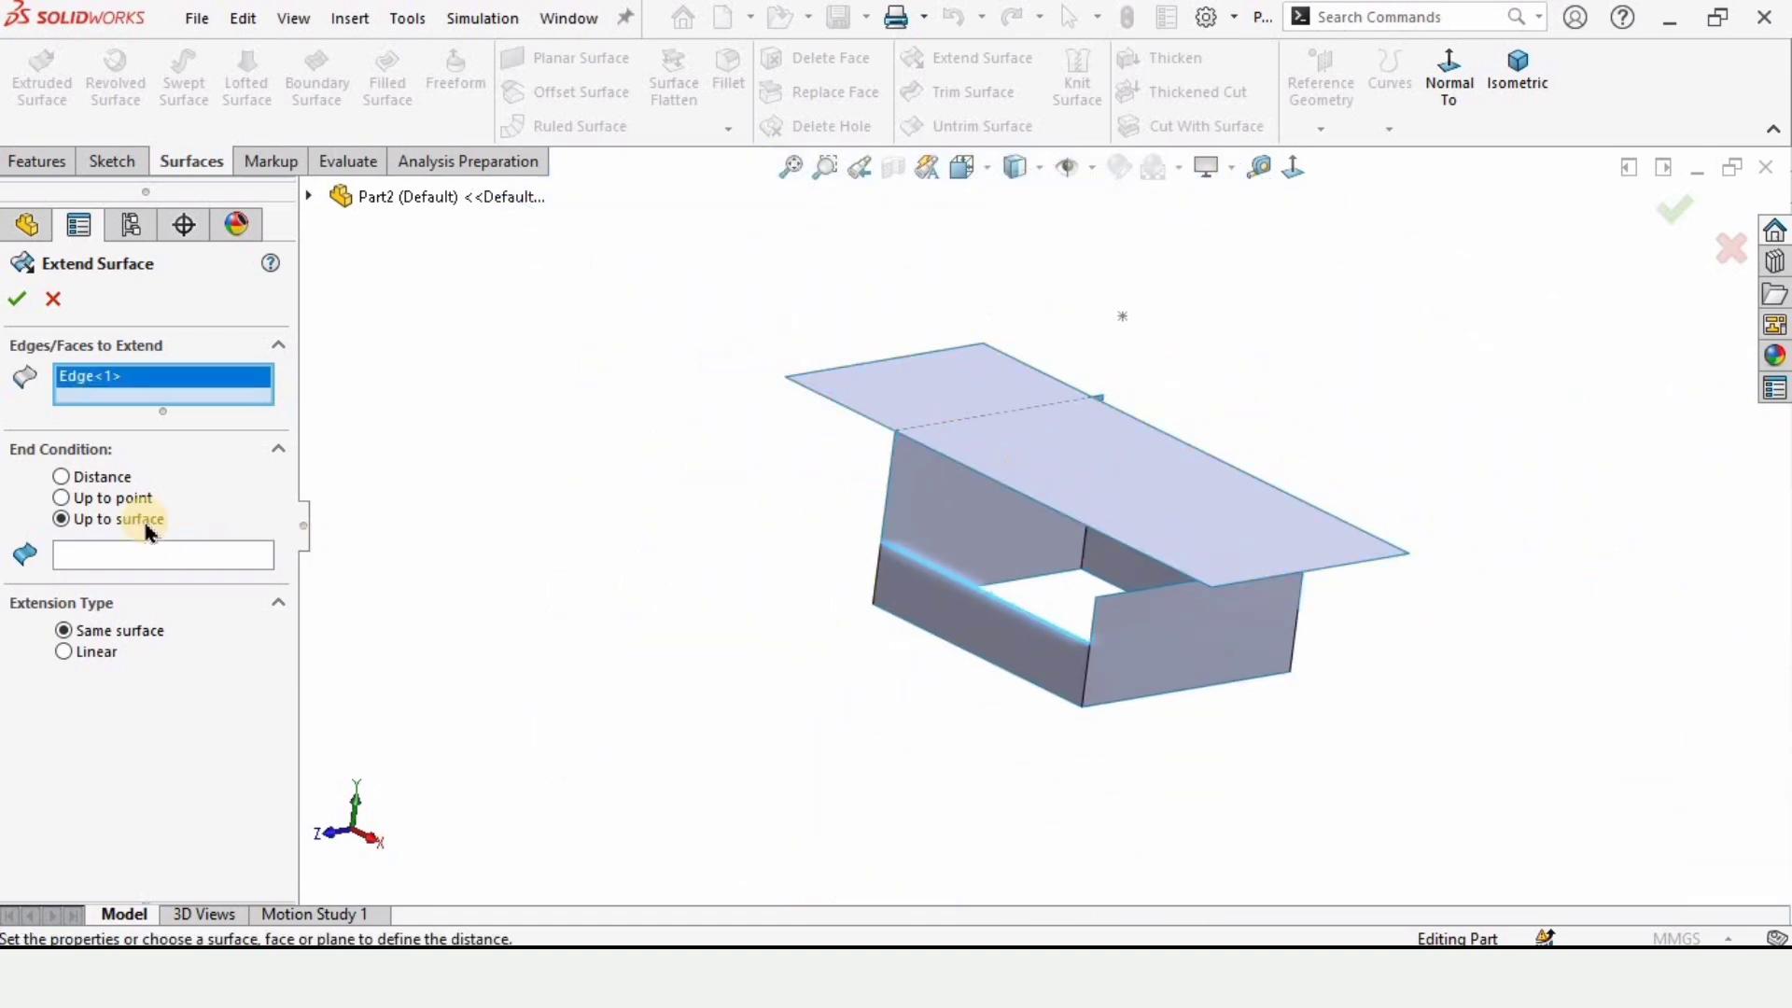
left_click(113, 498)
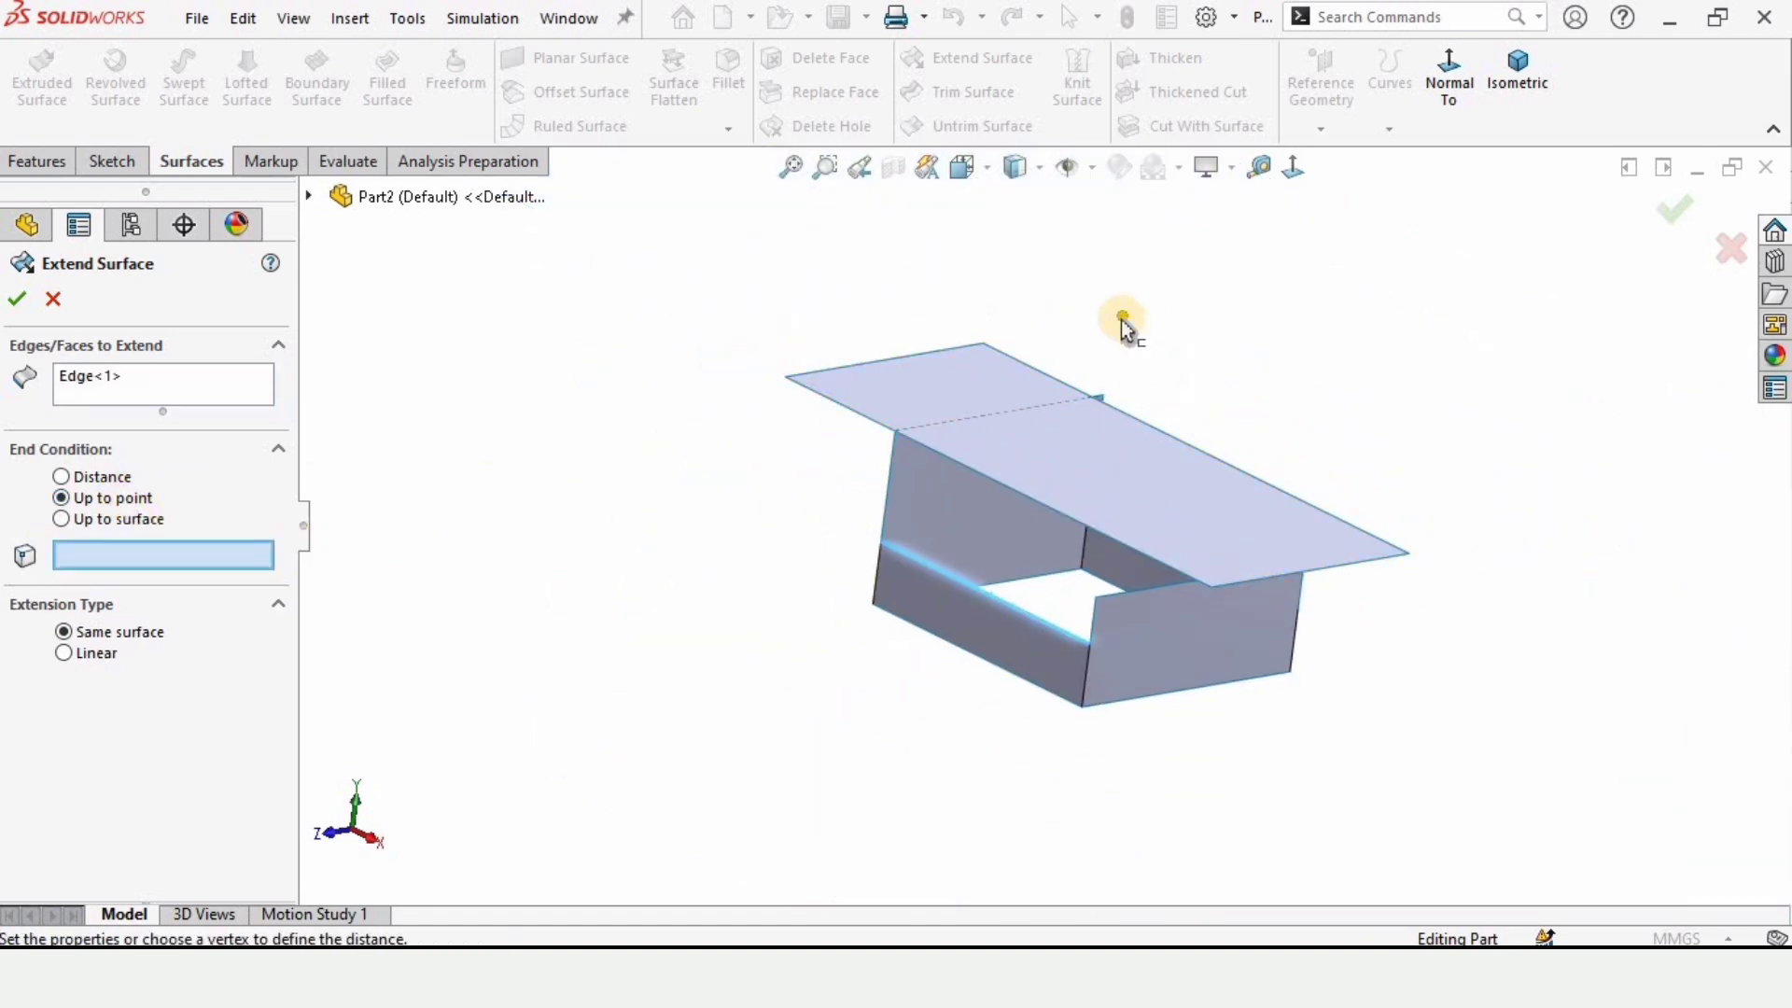
left_click(1121, 319)
mouse_move(1132, 328)
middle_mouse_down()
mouse_move(1048, 289)
mouse_move(1030, 247)
mouse_move(961, 317)
mouse_move(1059, 357)
middle_mouse_up()
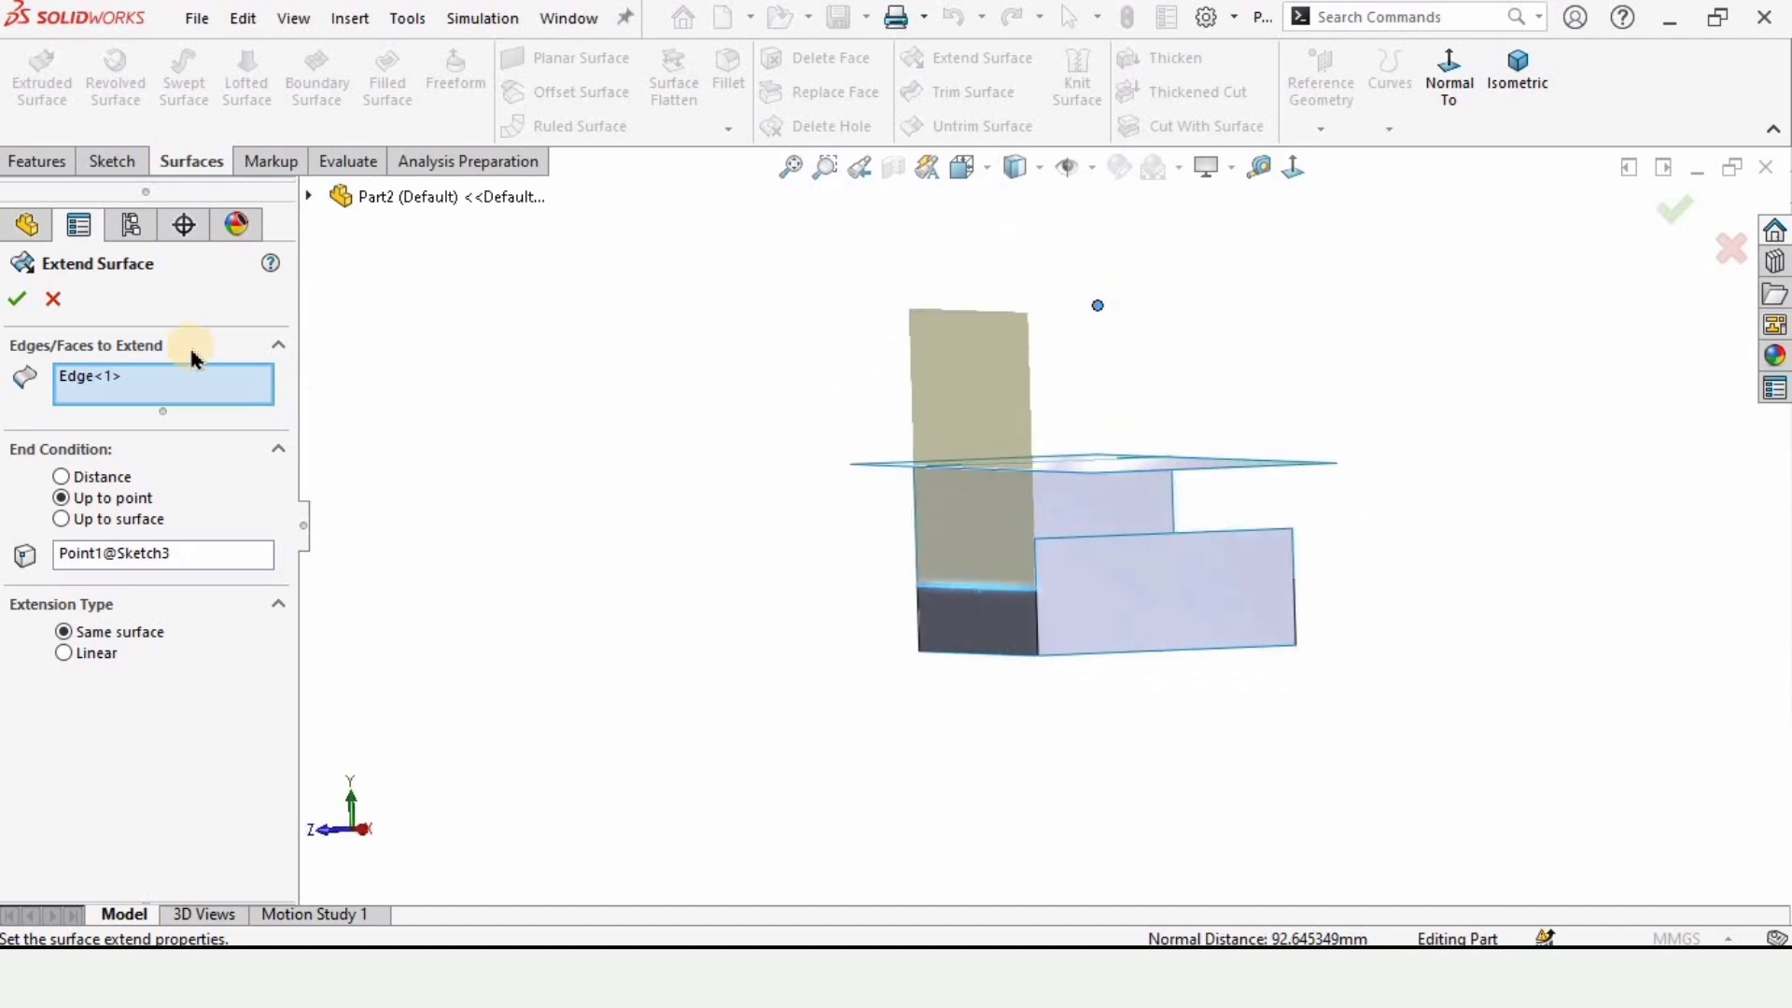
left_click(22, 303)
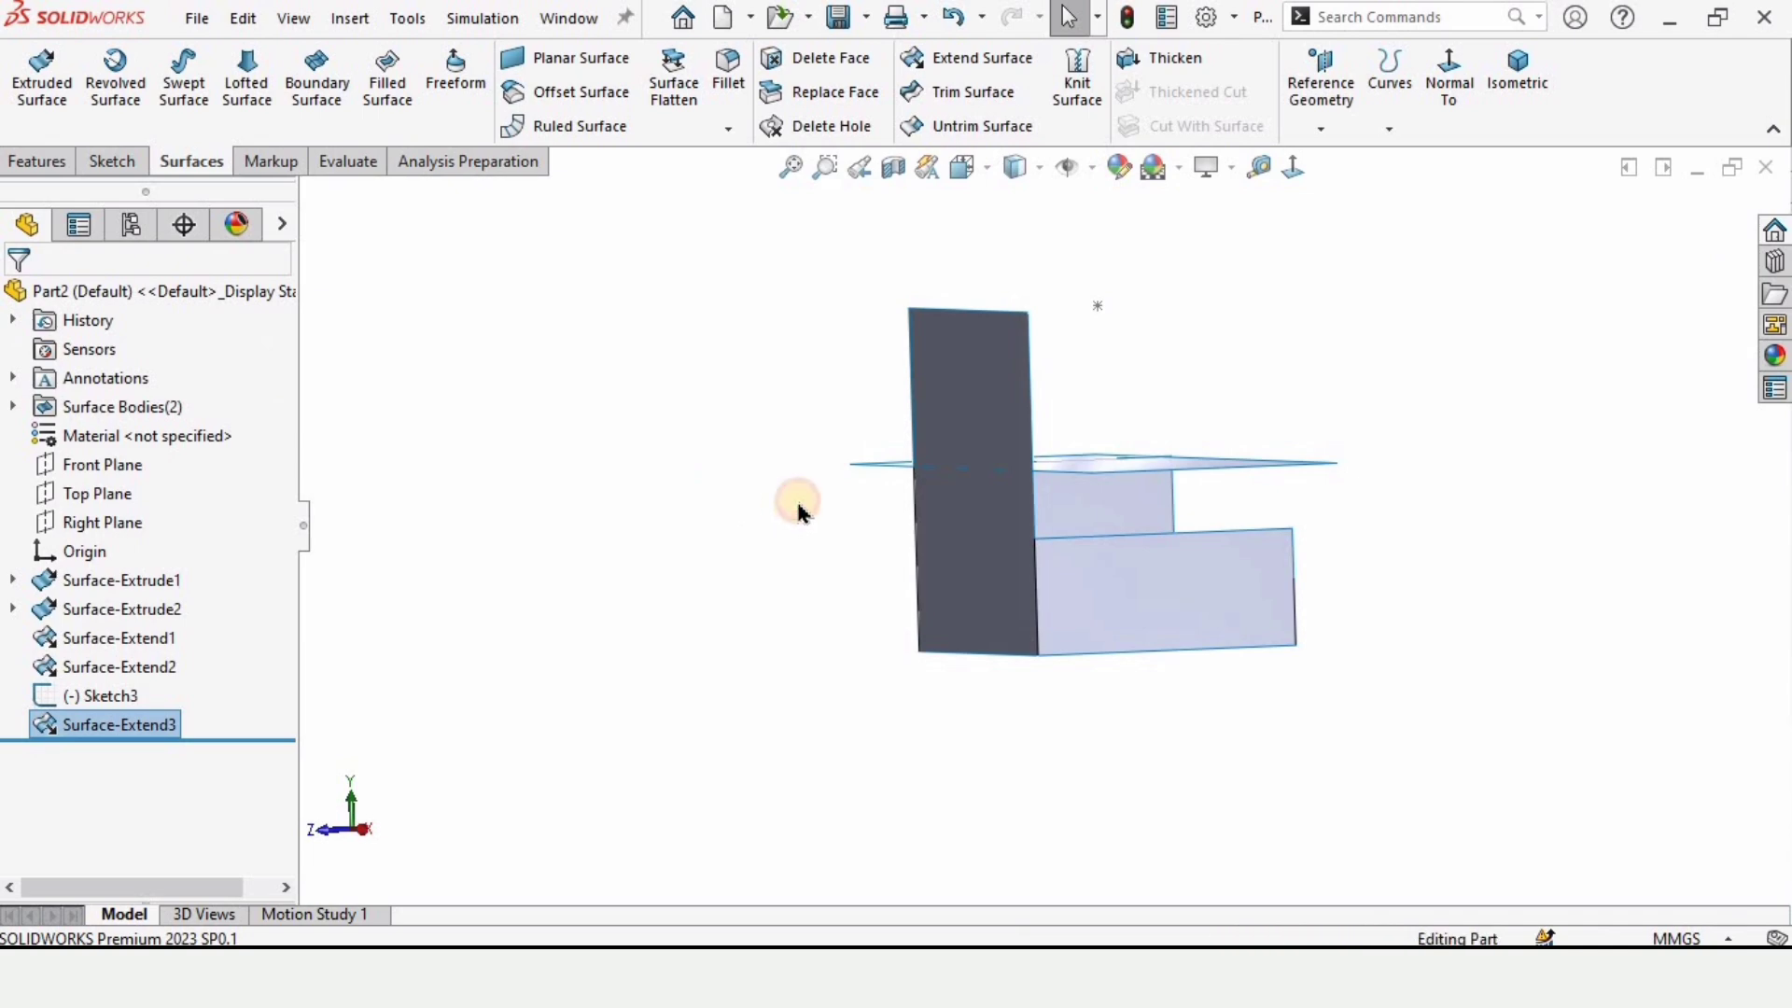
middle_click_drag(798, 512, 746, 551)
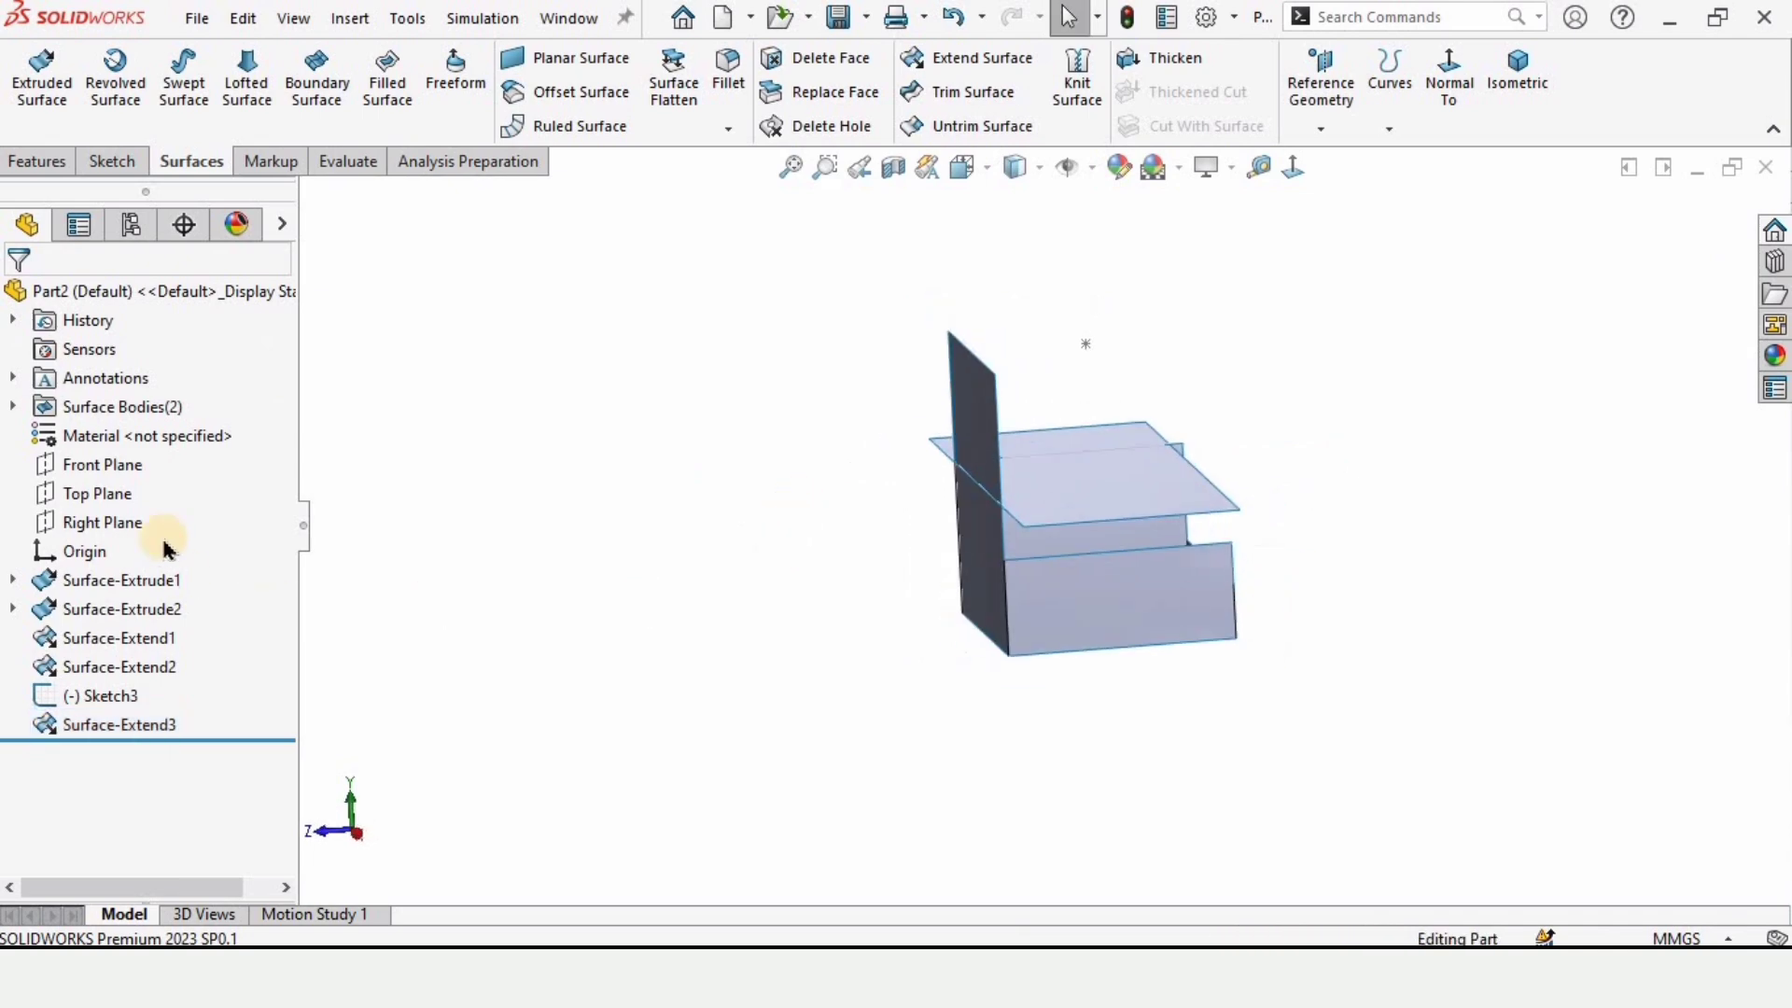
Sketch a three-point arc bowing upward on the Top Plane.
left_click(109, 491)
left_click(124, 450)
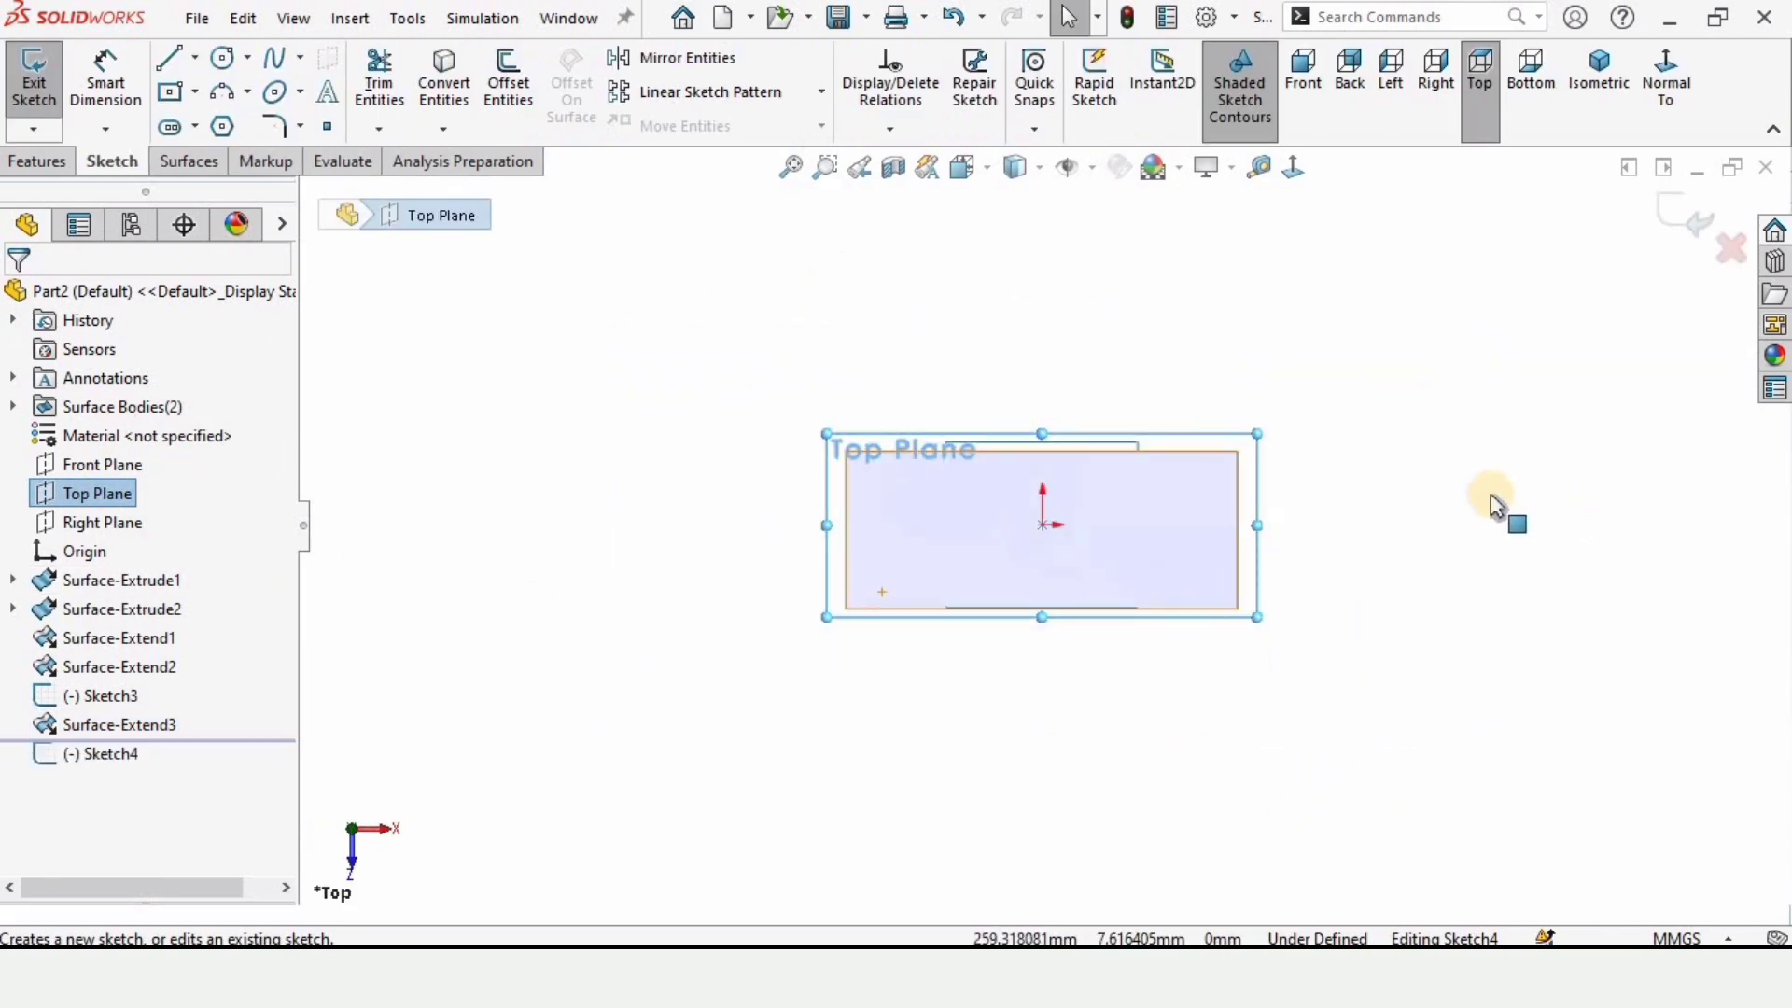
scroll(1493, 504, "down", 3)
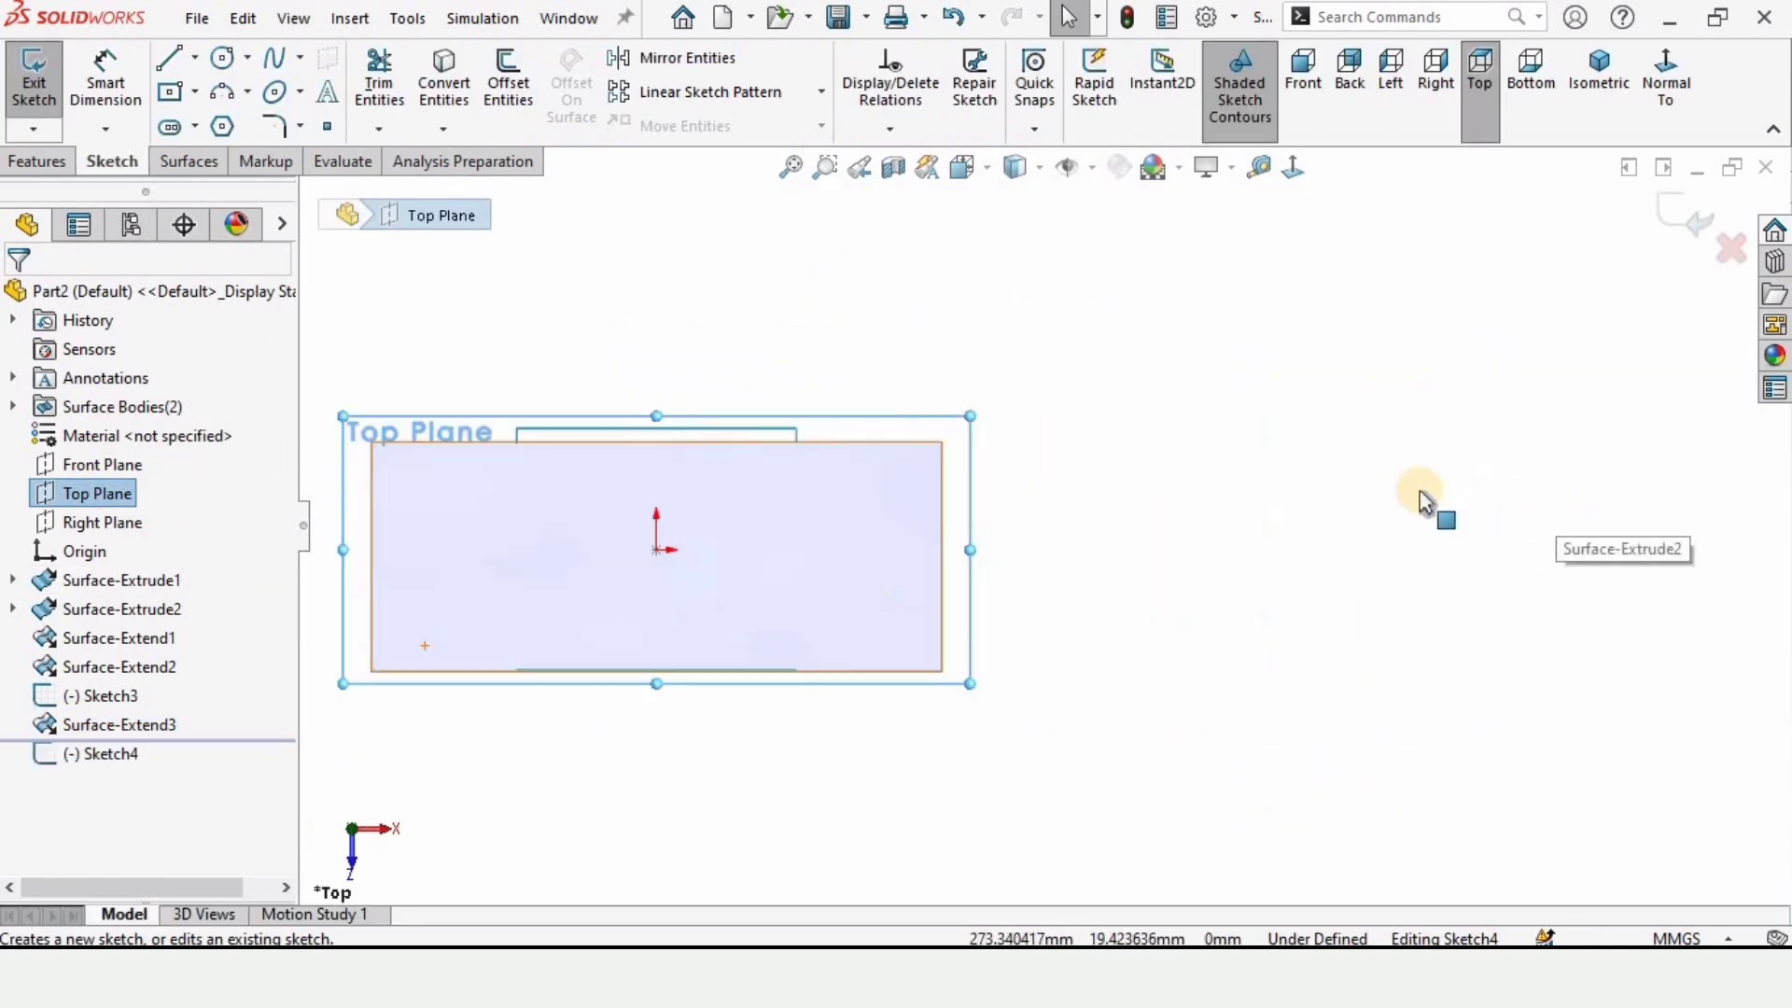
left_click(261, 108)
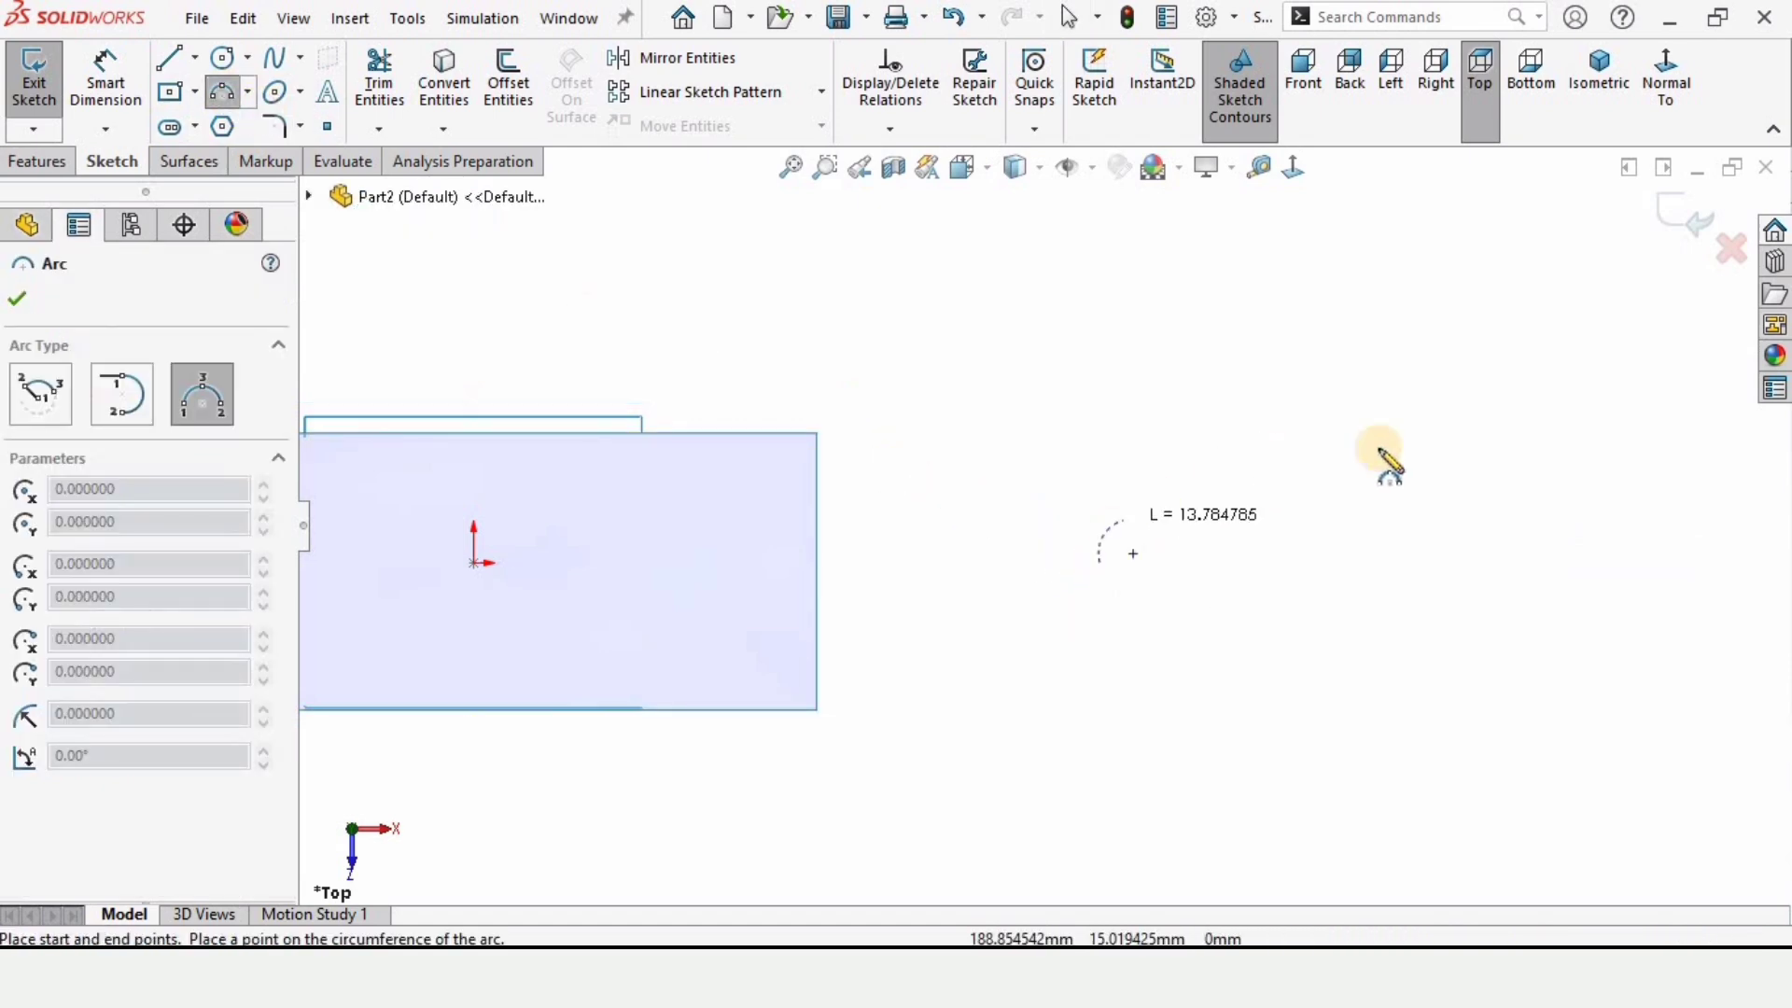
left_click(1683, 562)
left_click(1364, 425)
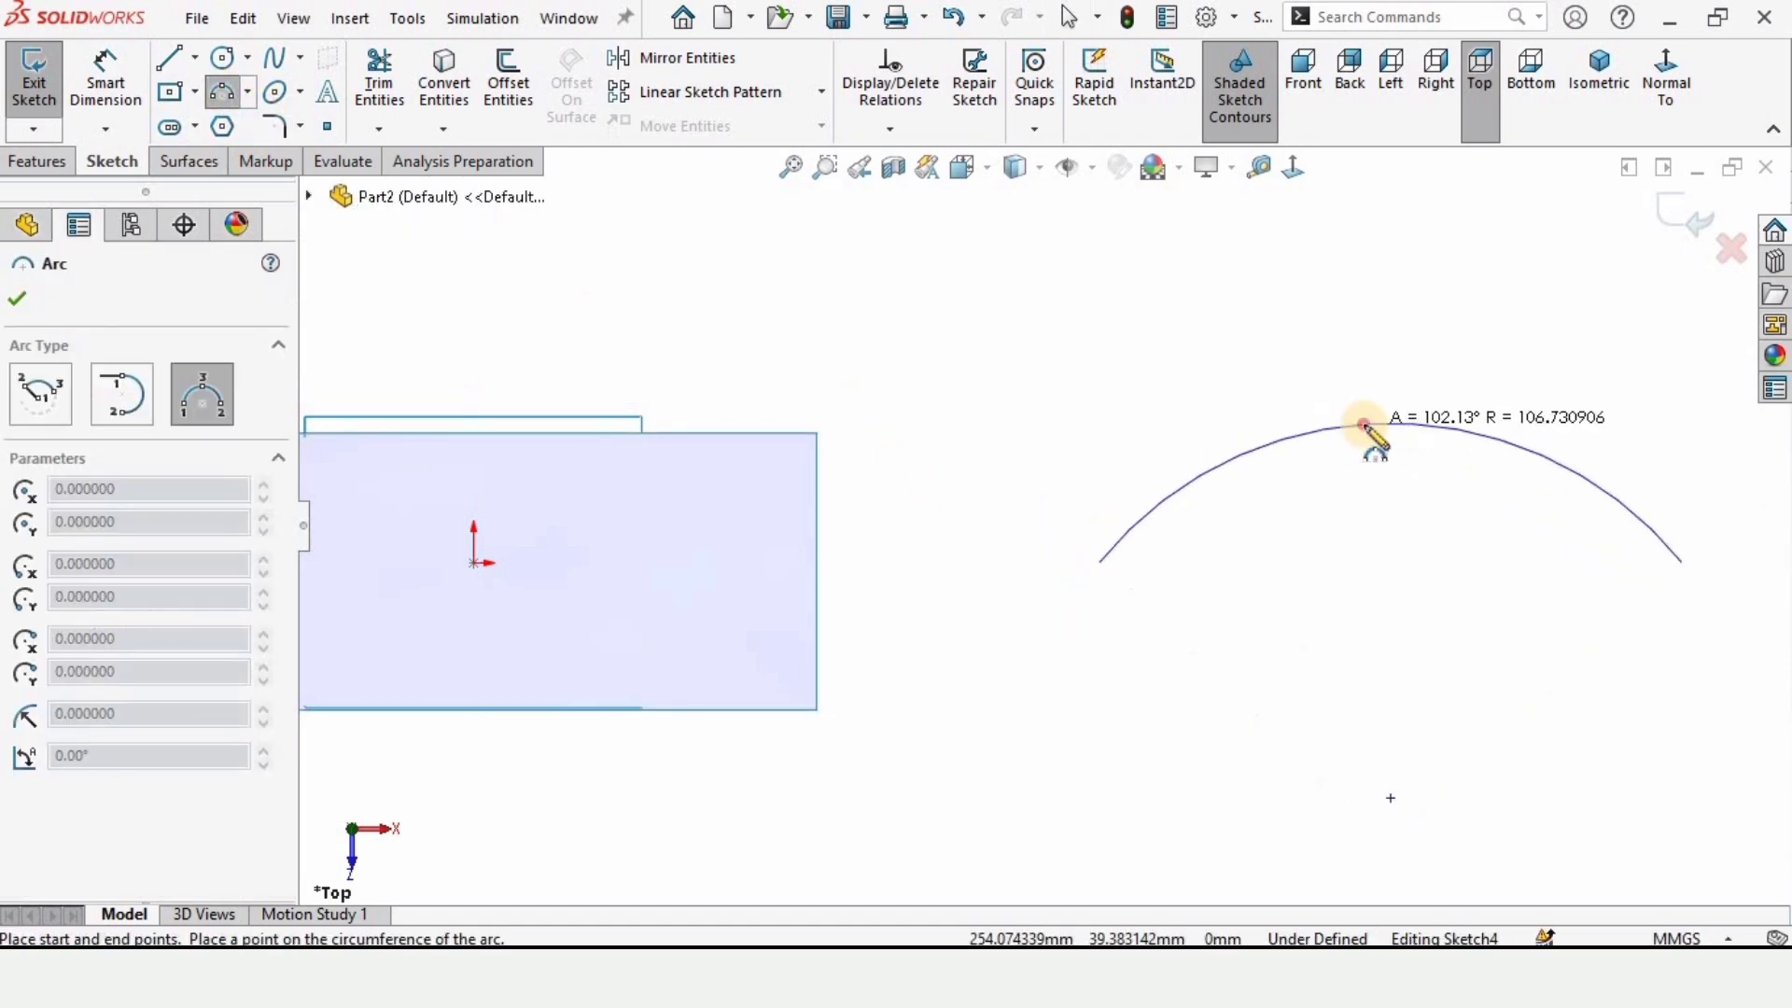
key("Escape")
key("z")
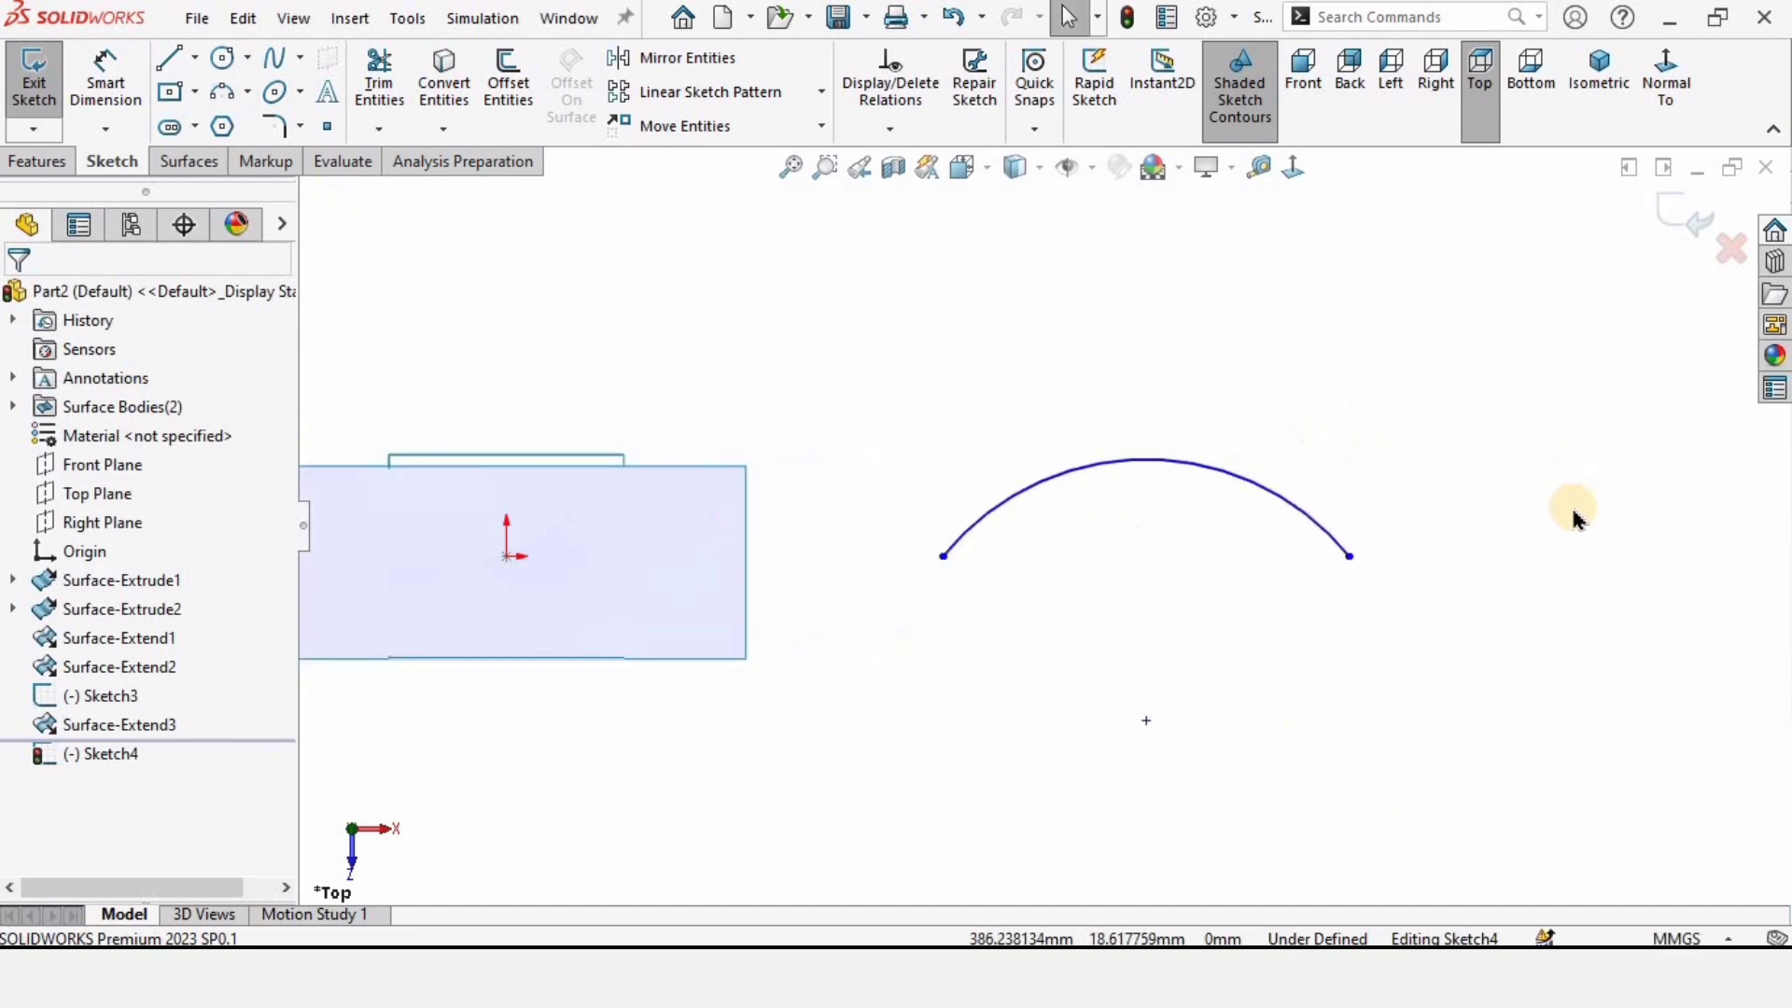
scroll(1575, 518, "up", 2)
Extrude the arc into a 30 mm Blind extruded surface strip.
left_click(190, 162)
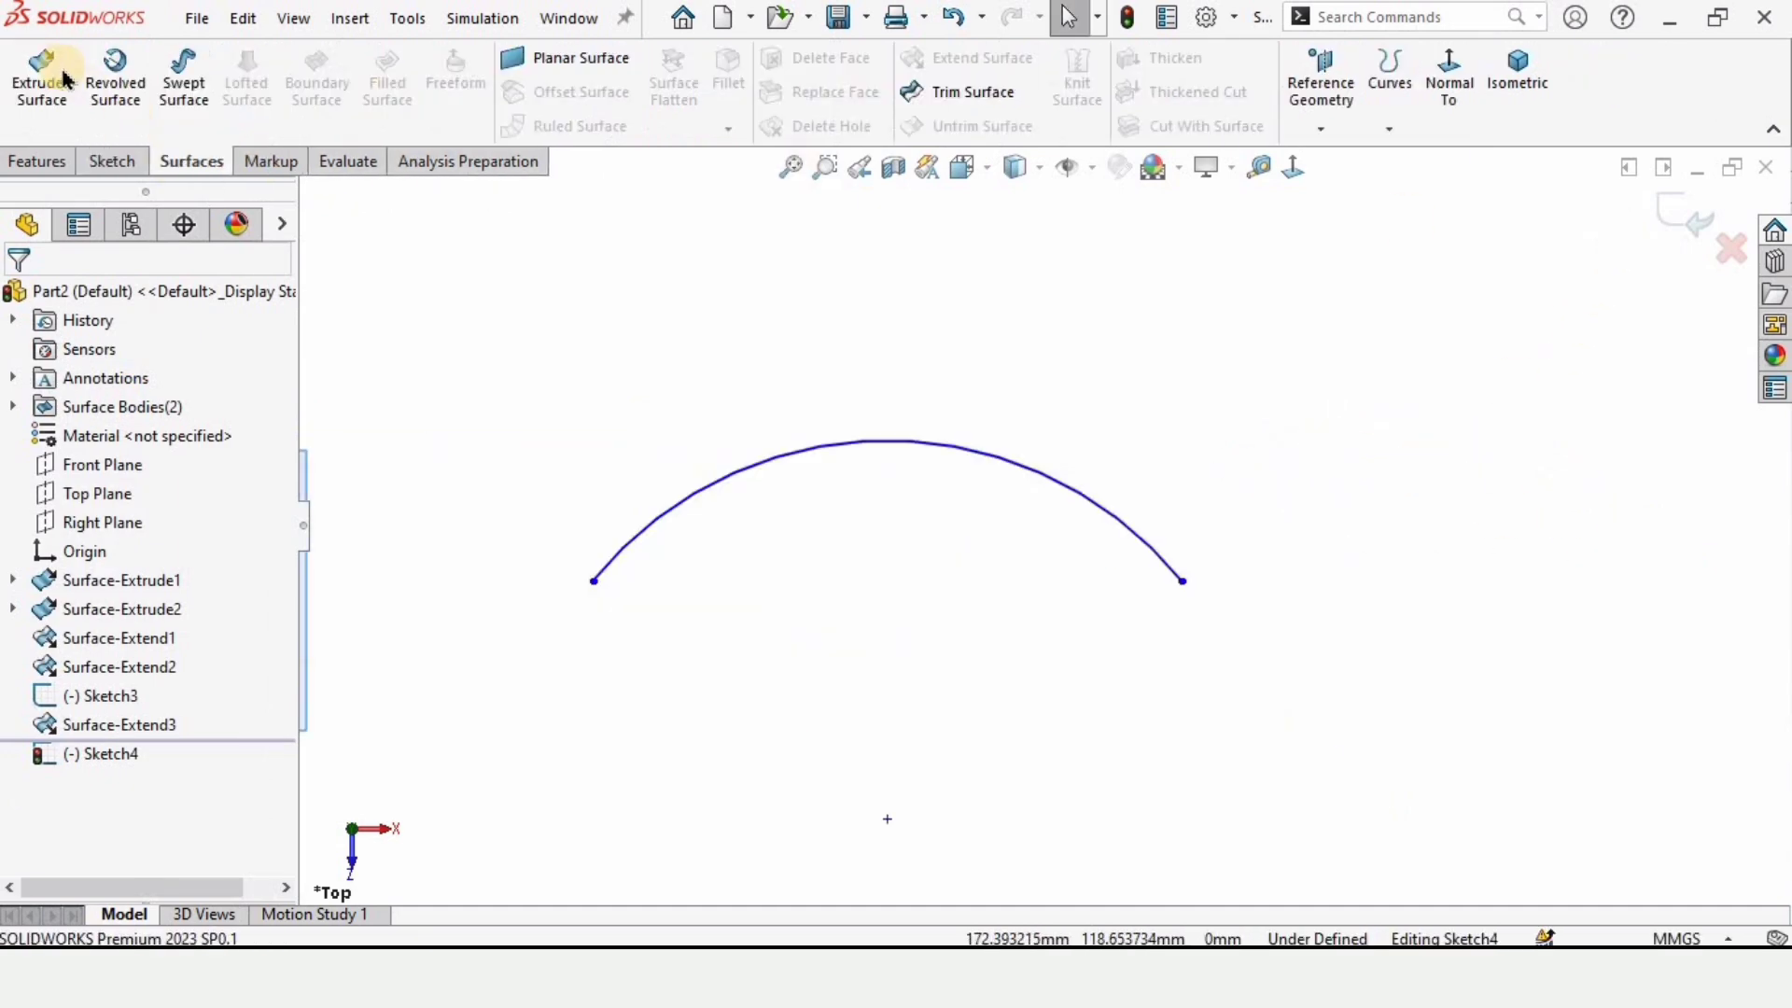
left_click(42, 79)
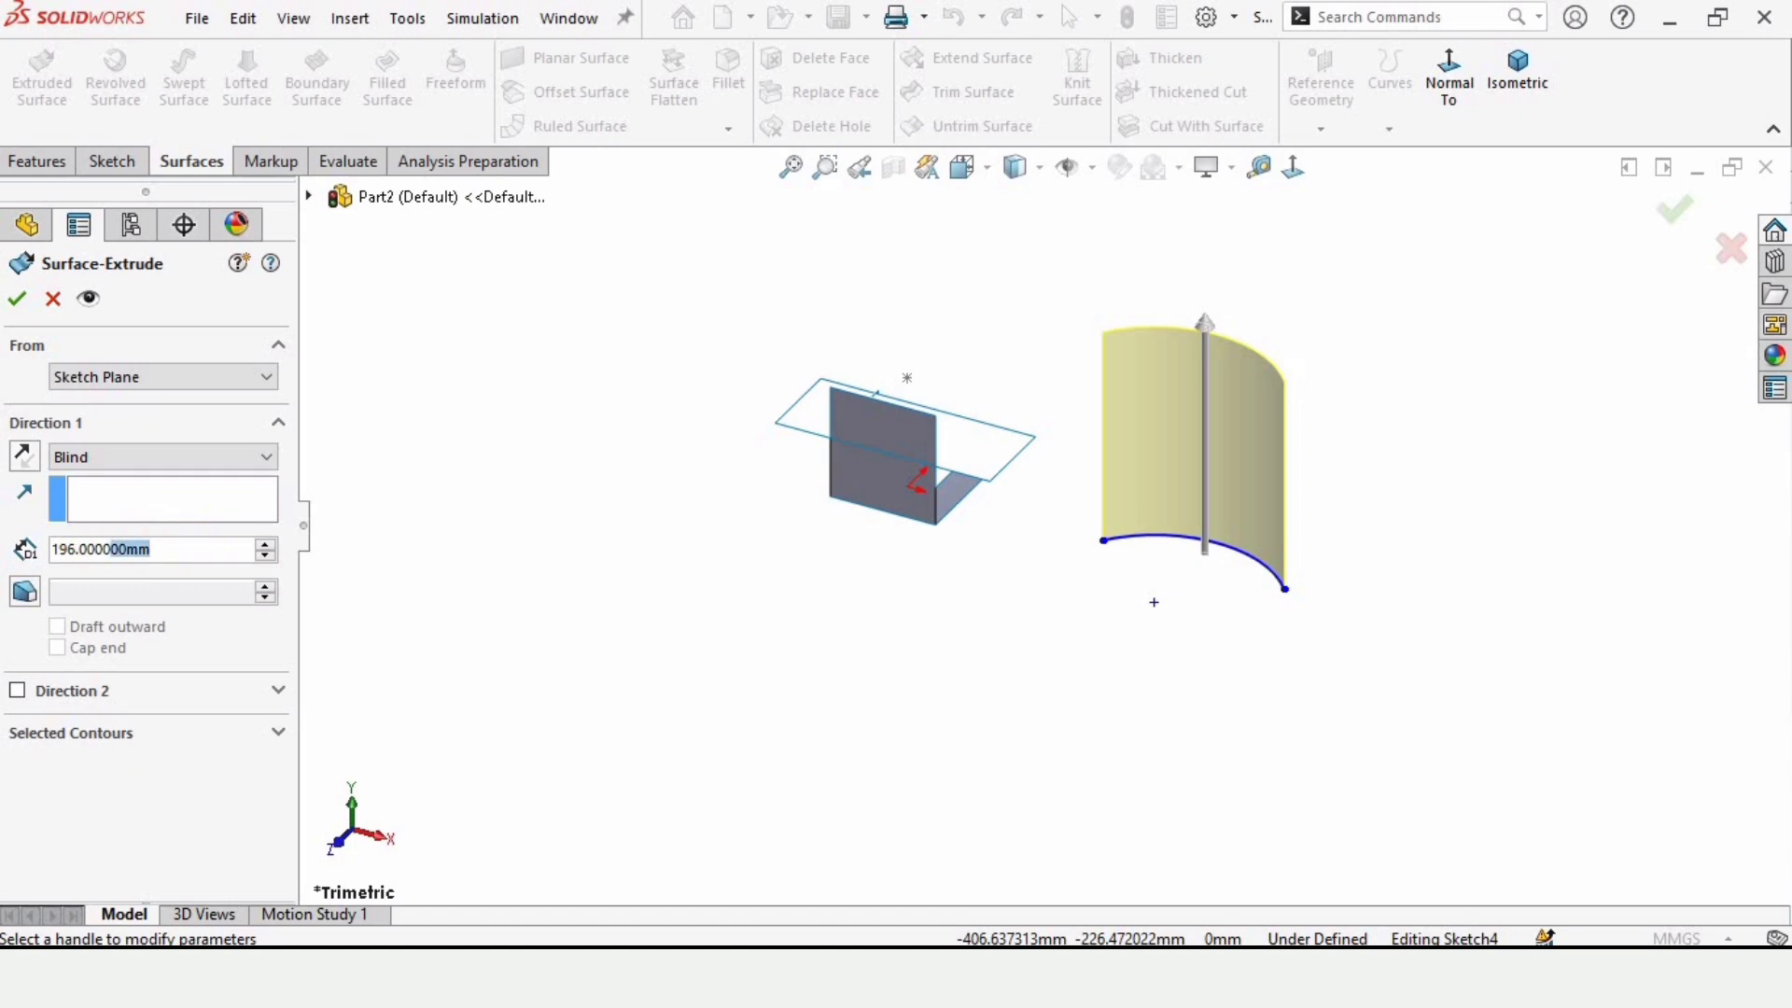
type("30")
key("Return")
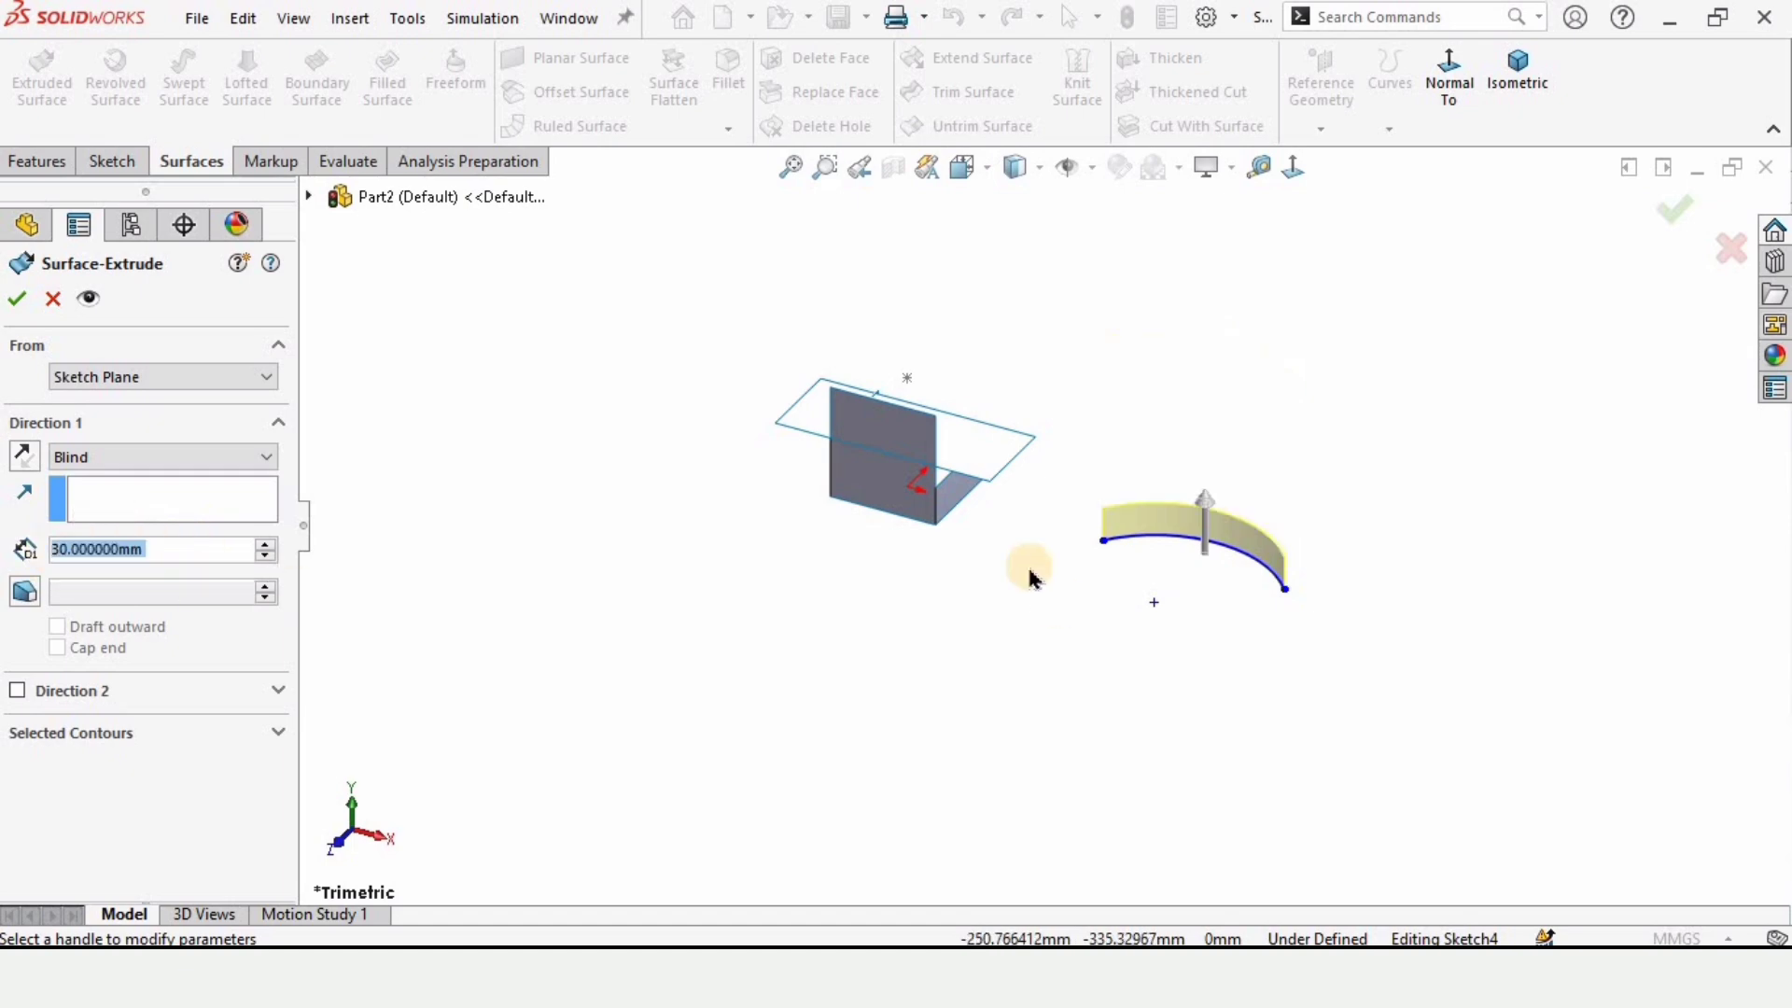
left_click(16, 298)
scroll(1188, 516, "down", 6)
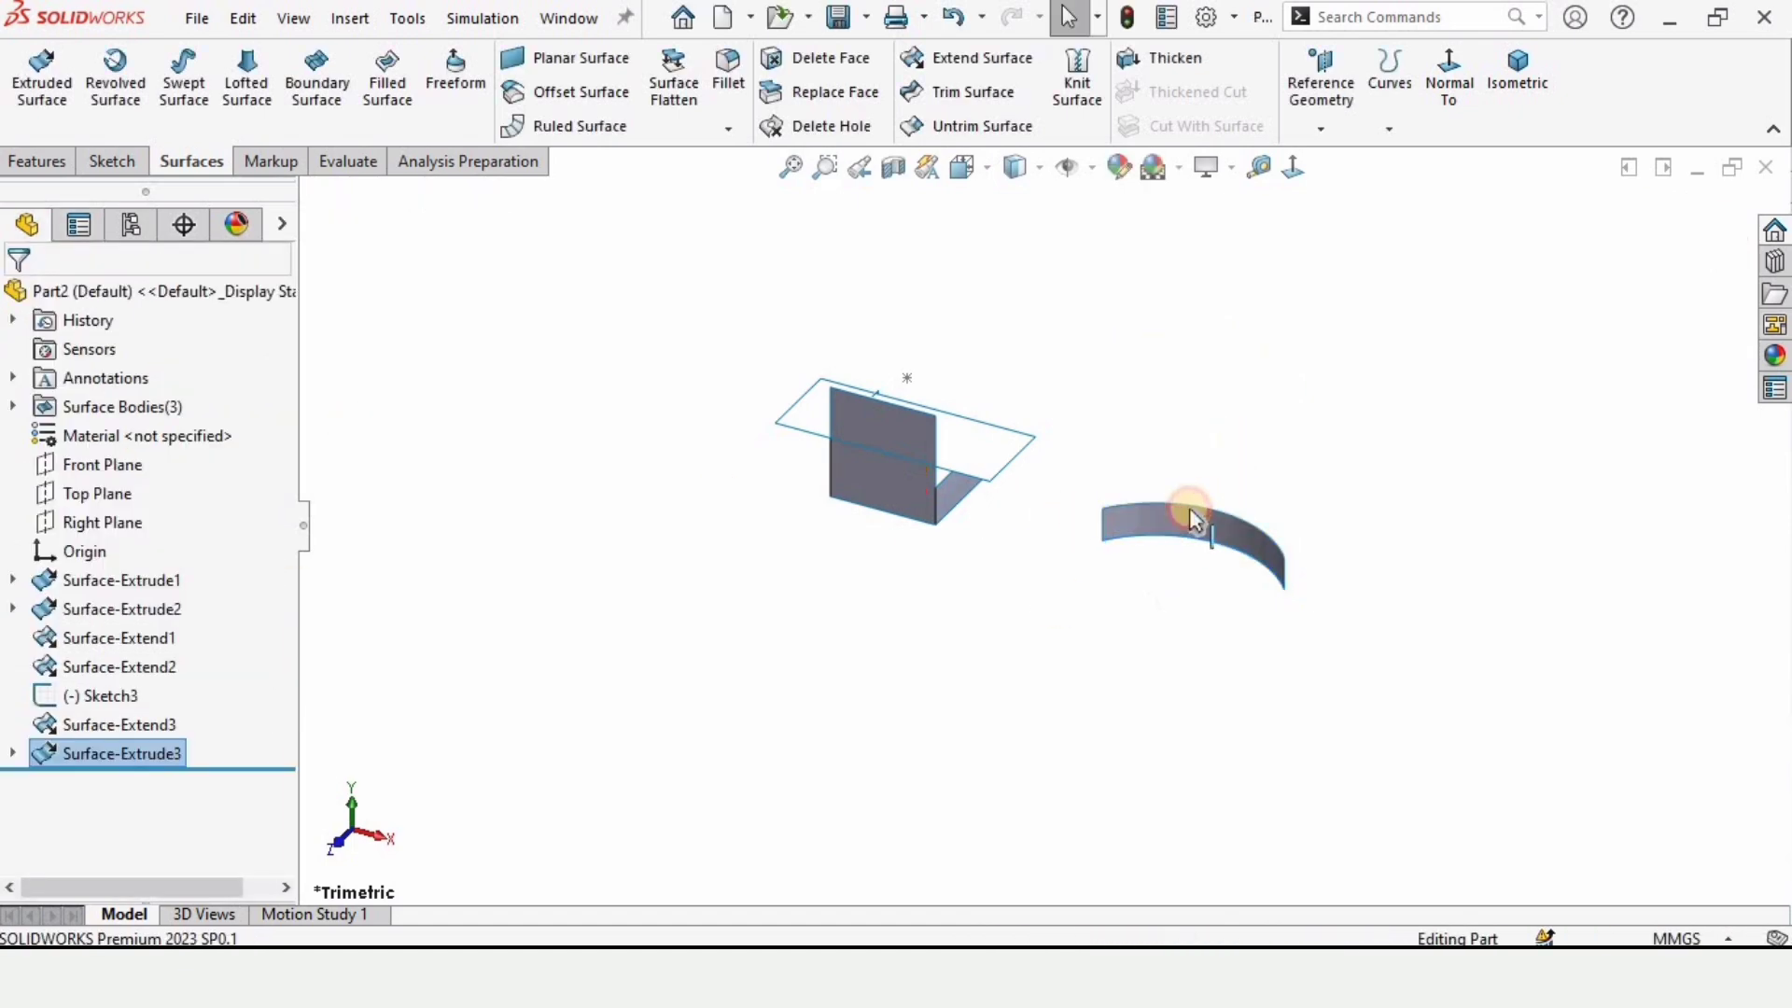
middle_click_drag(1180, 536, 1178, 689)
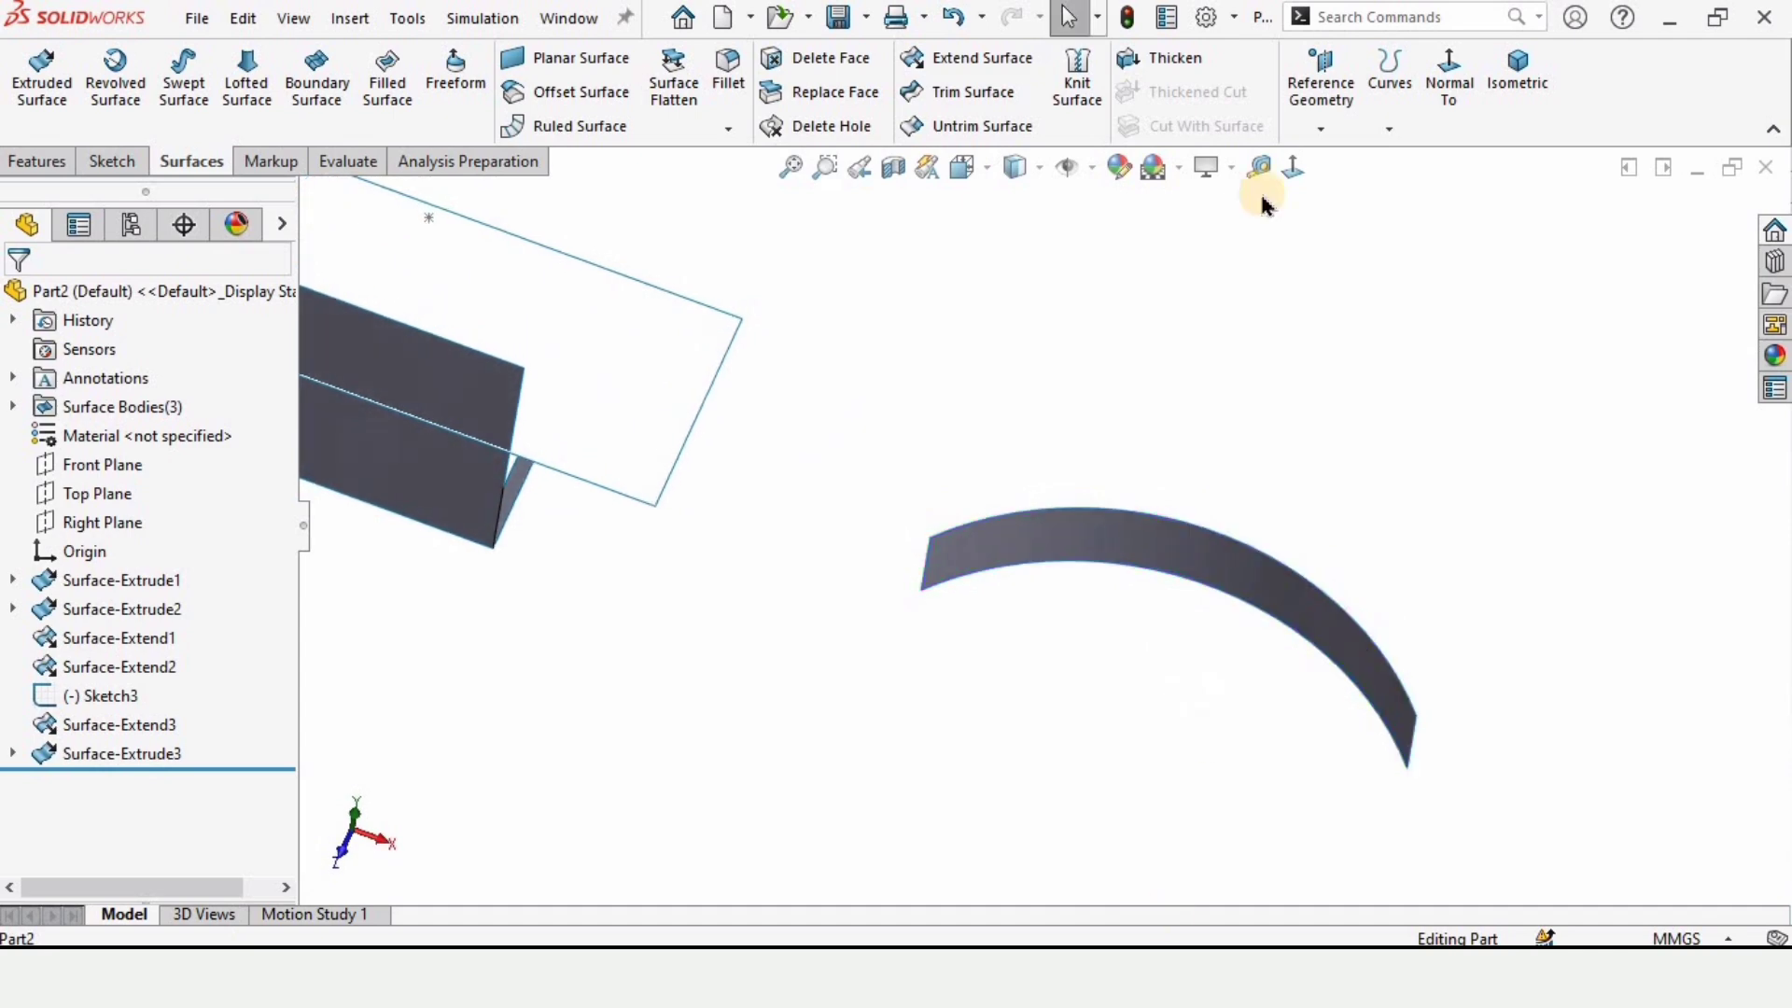
Extend the arc strip's end edge linearly by a Distance of 103 mm.
left_click(1001, 70)
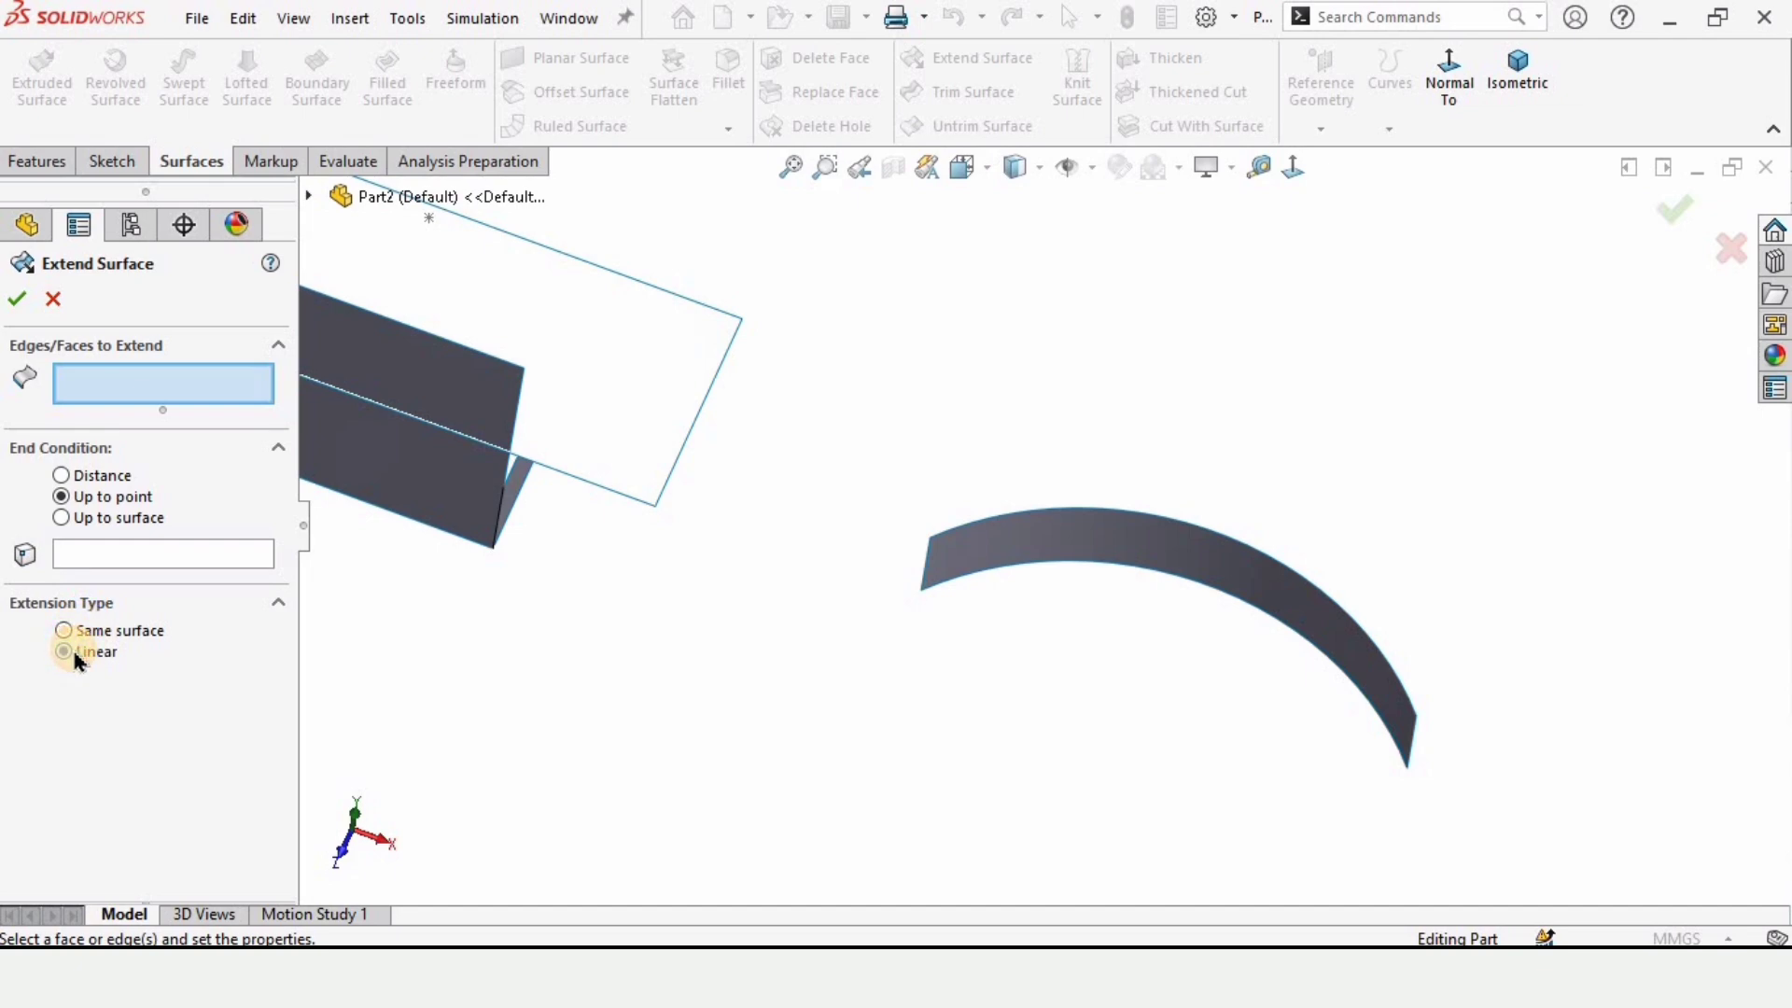
scroll(1505, 857, "down", 3)
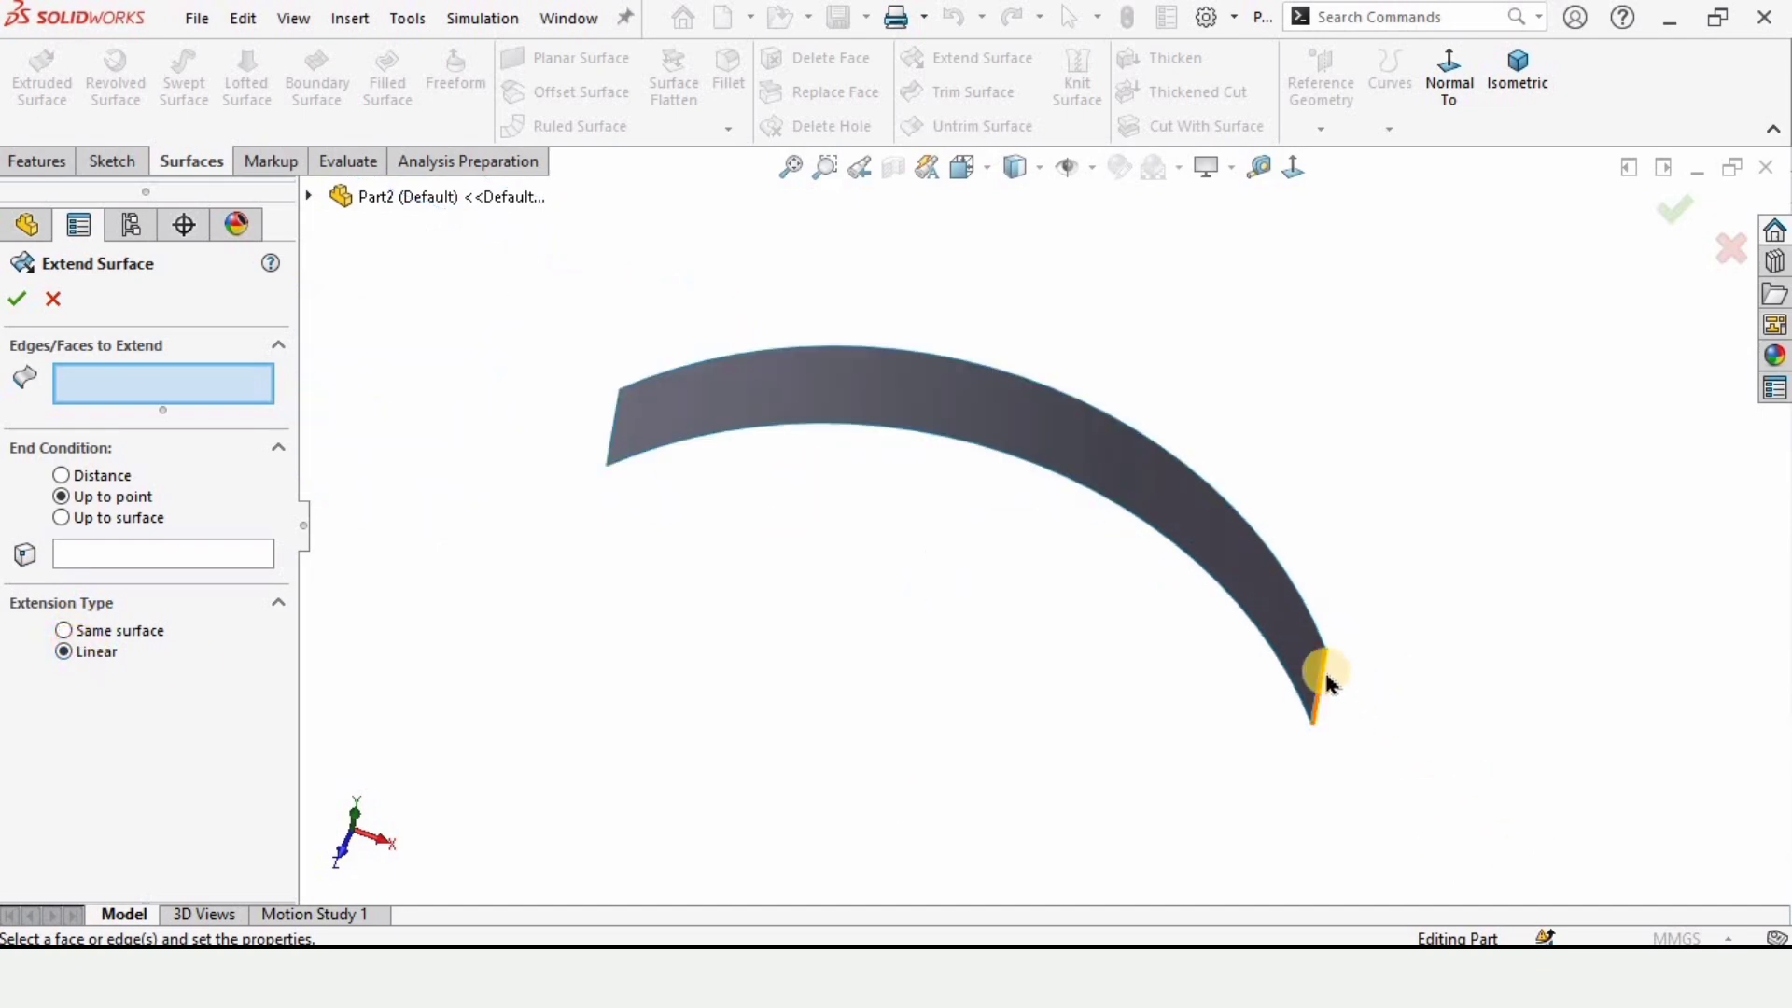
left_click(1326, 682)
scroll(1222, 672, "up", 3)
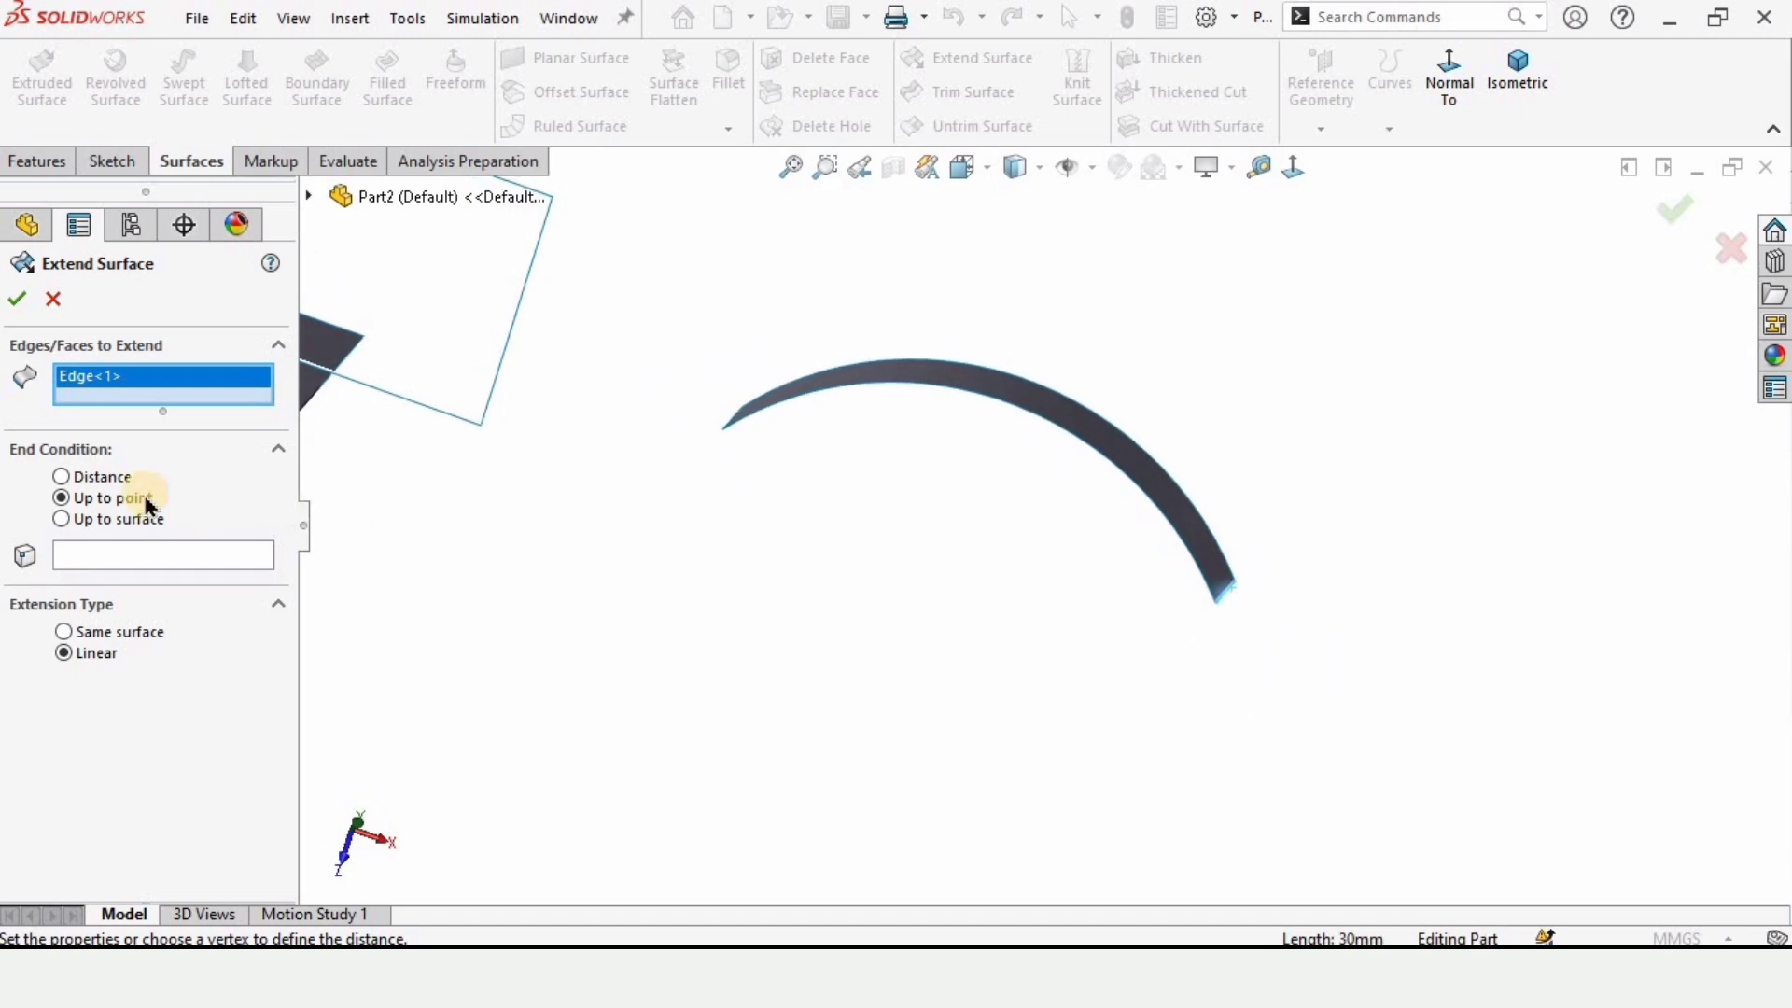
left_click(105, 479)
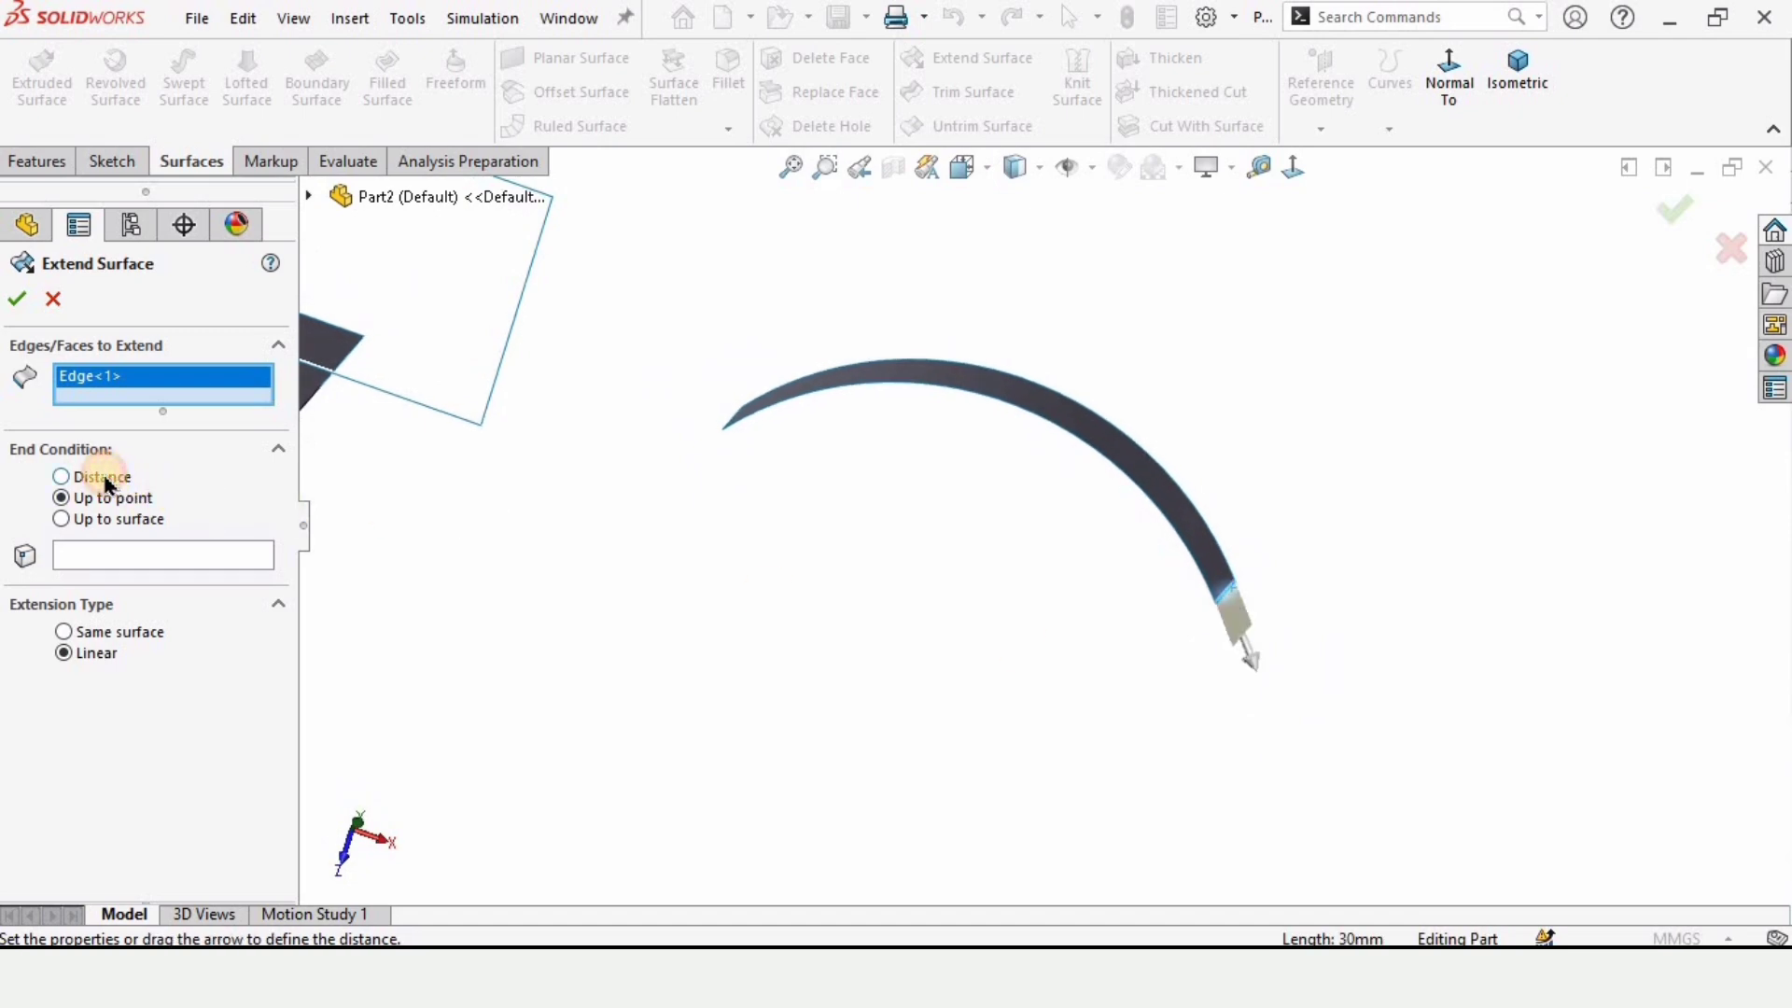
left_click(265, 549)
left_click(265, 549)
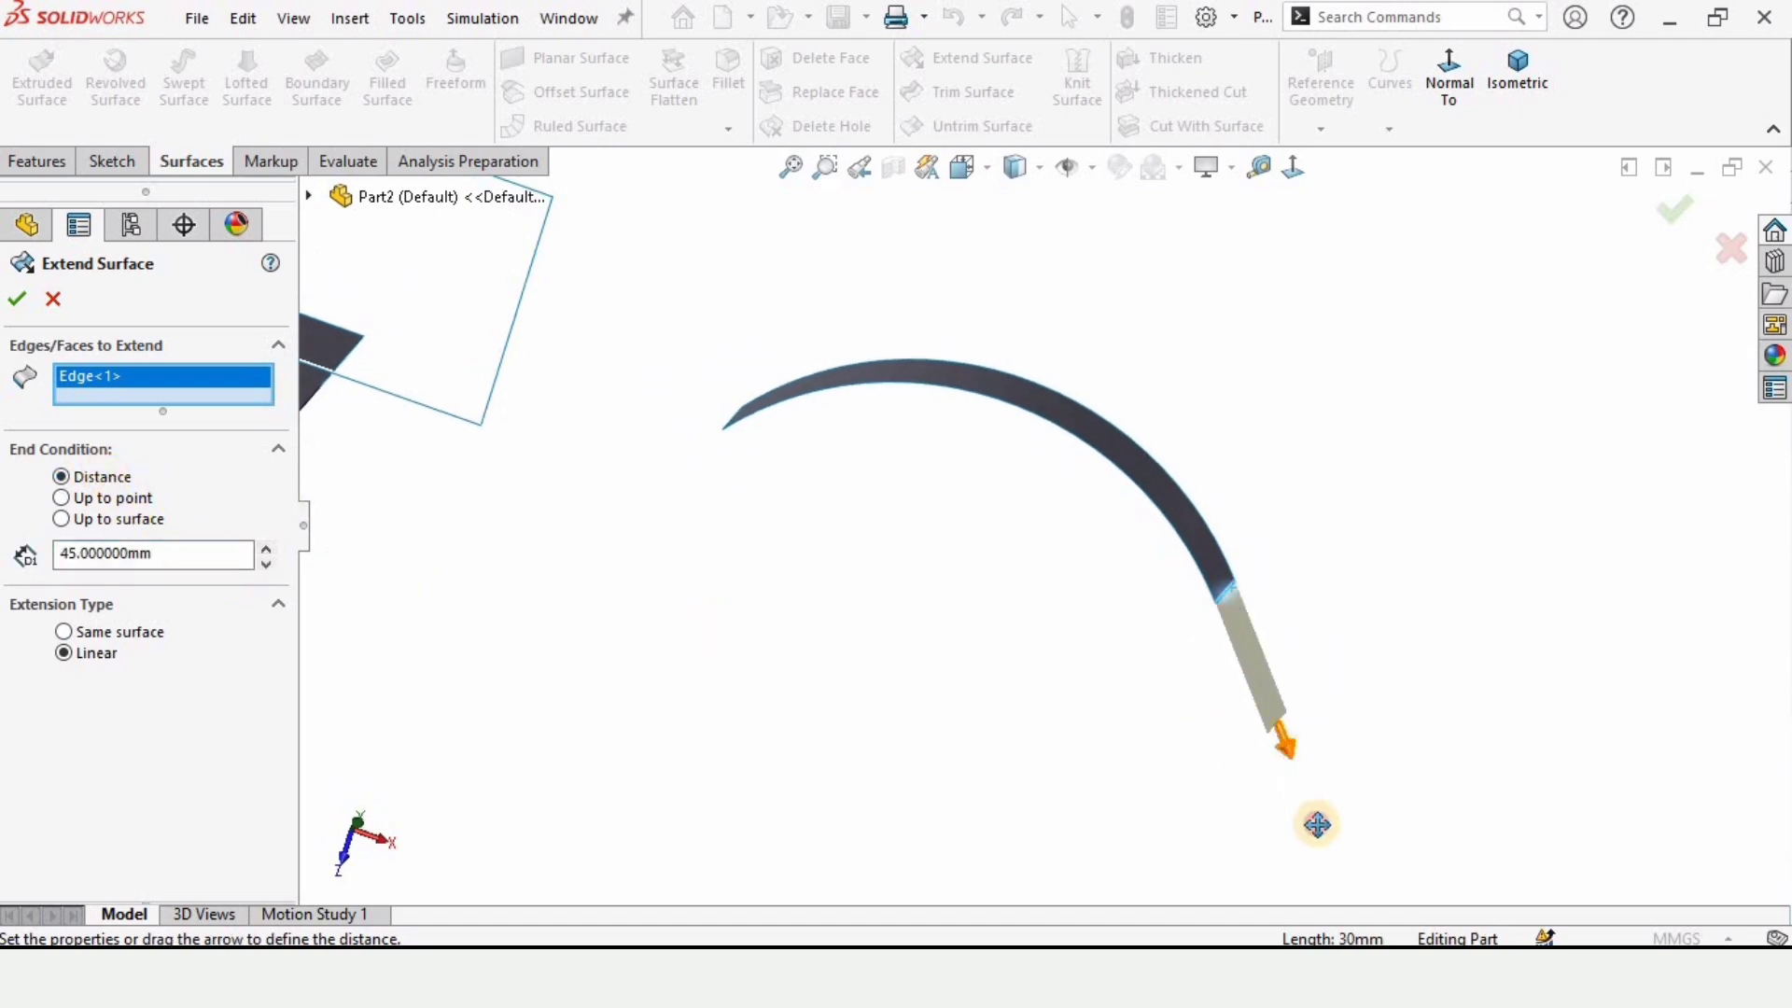
left_click_drag(1317, 824, 1253, 810)
middle_click_drag(971, 672, 1184, 672)
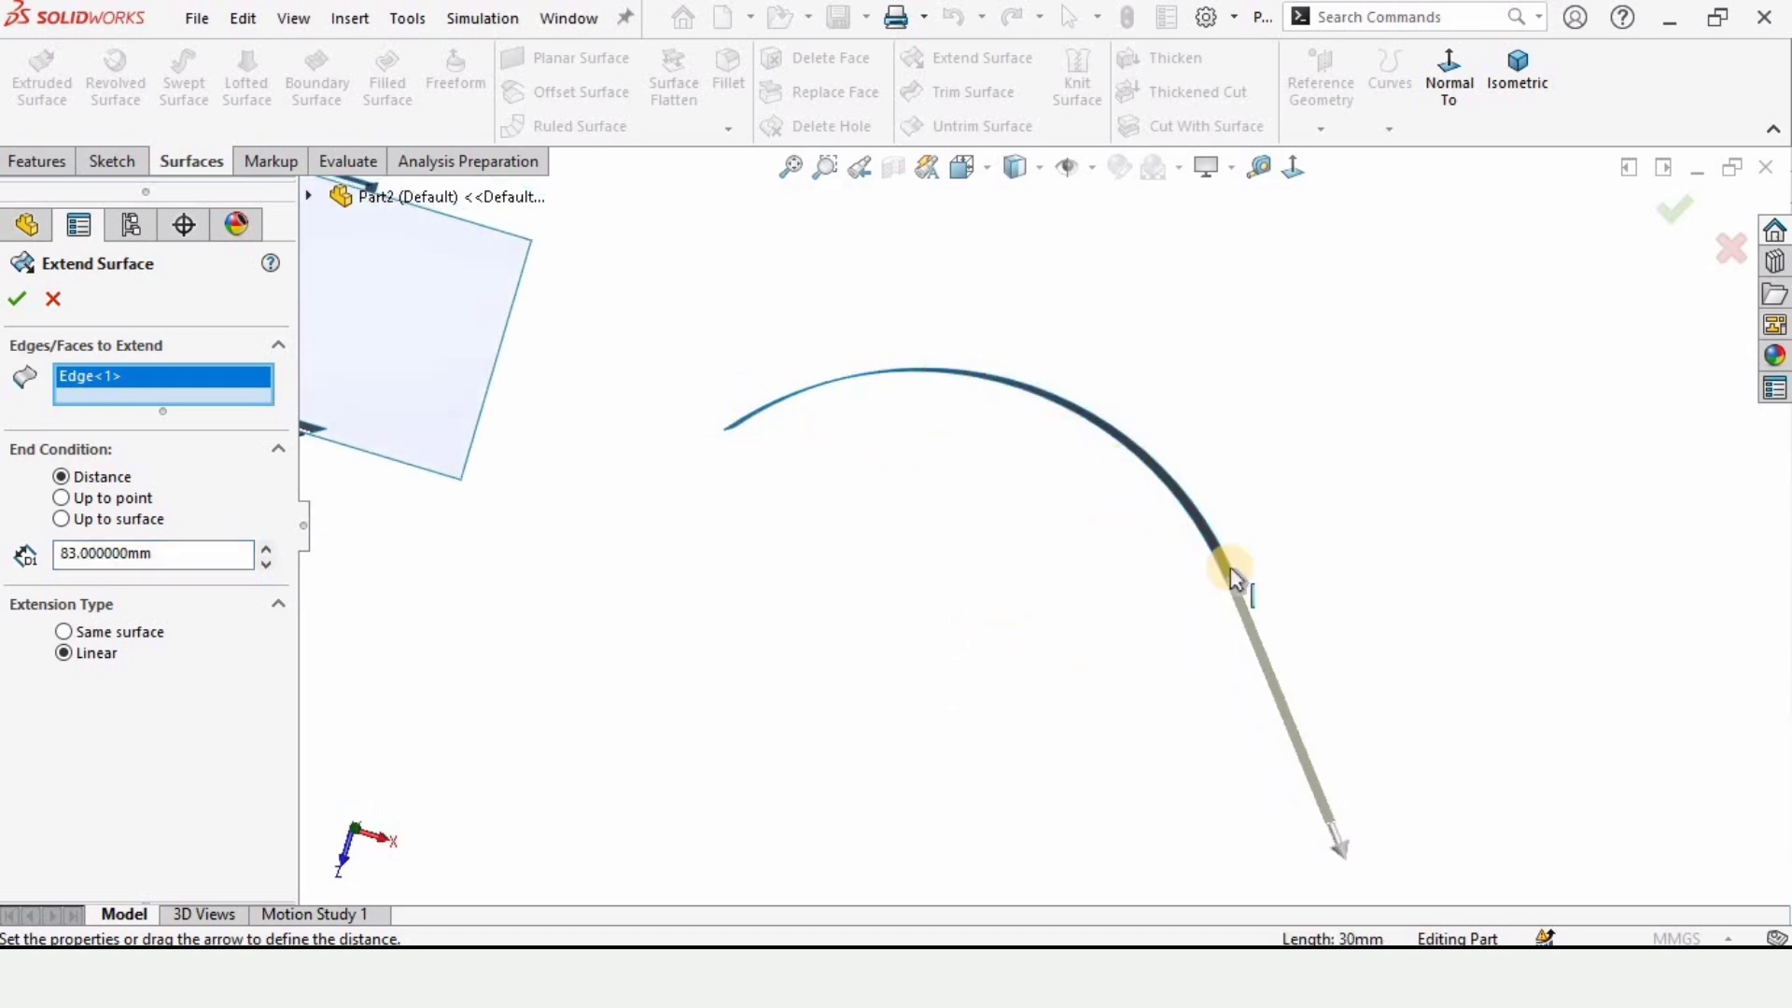
middle_click_drag(1240, 584, 233, 558)
double_click(265, 548)
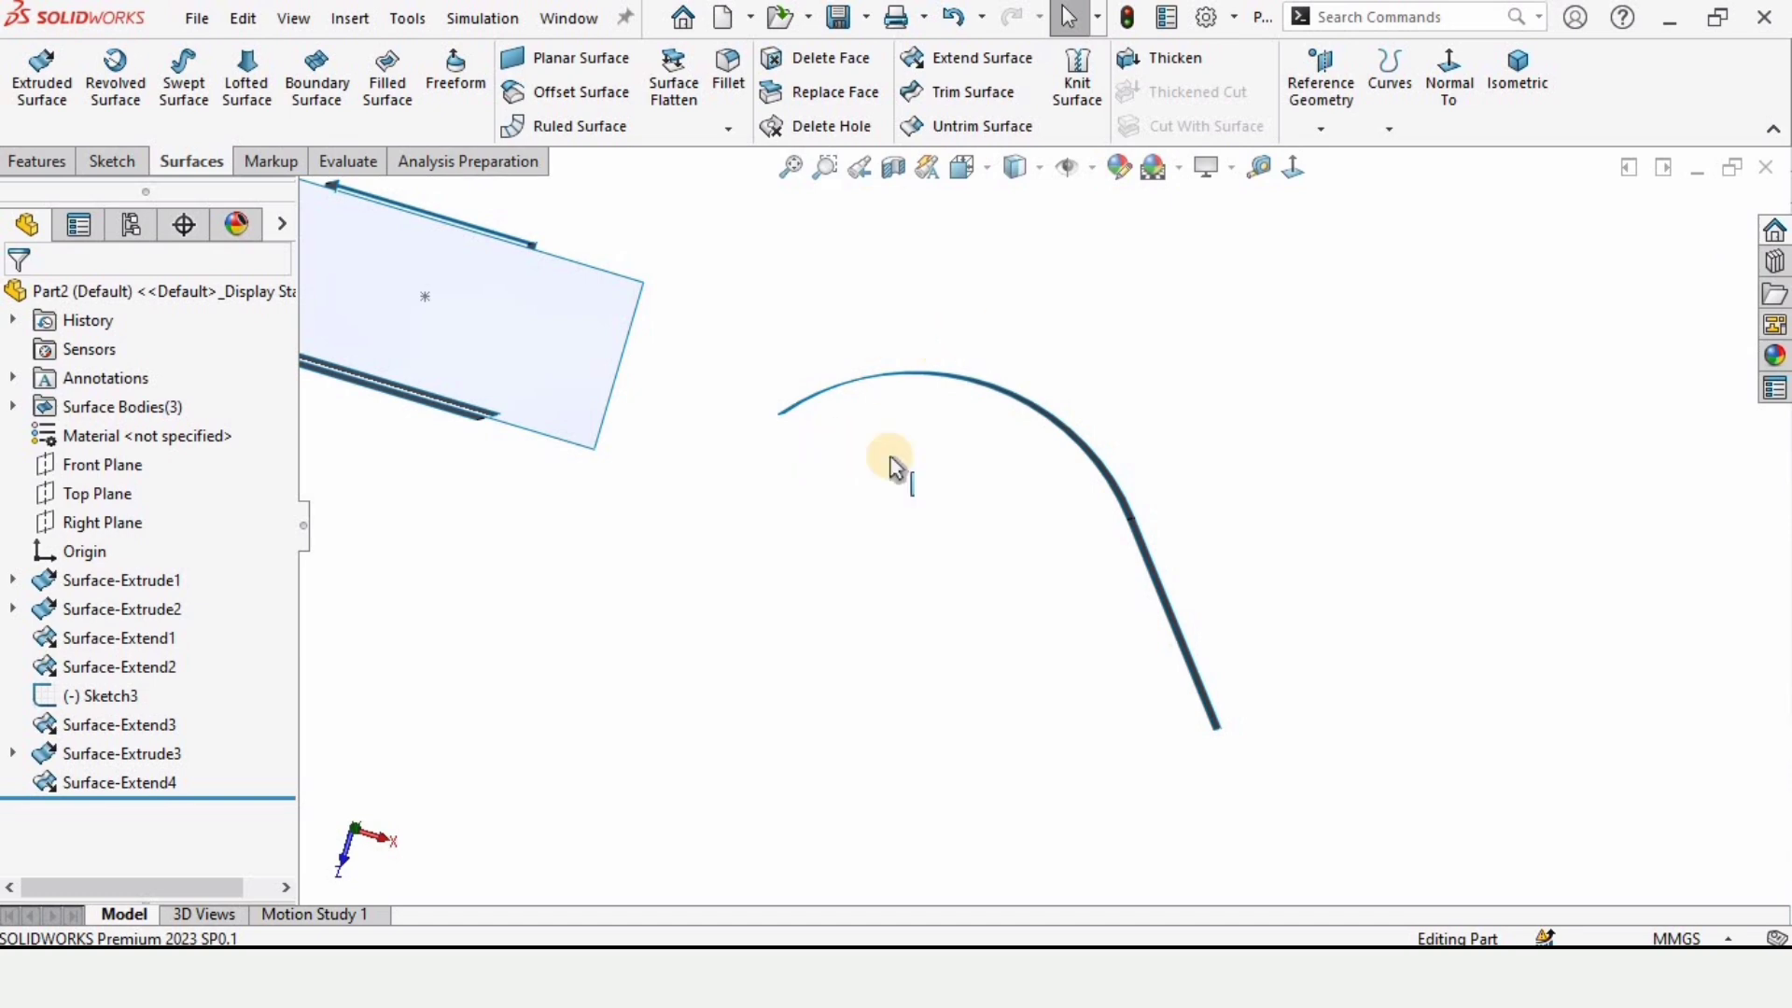
left_click(970, 58)
Extend the strip's other end edge 143 mm as Same surface, following its curvature.
middle_click_drag(752, 416, 799, 446)
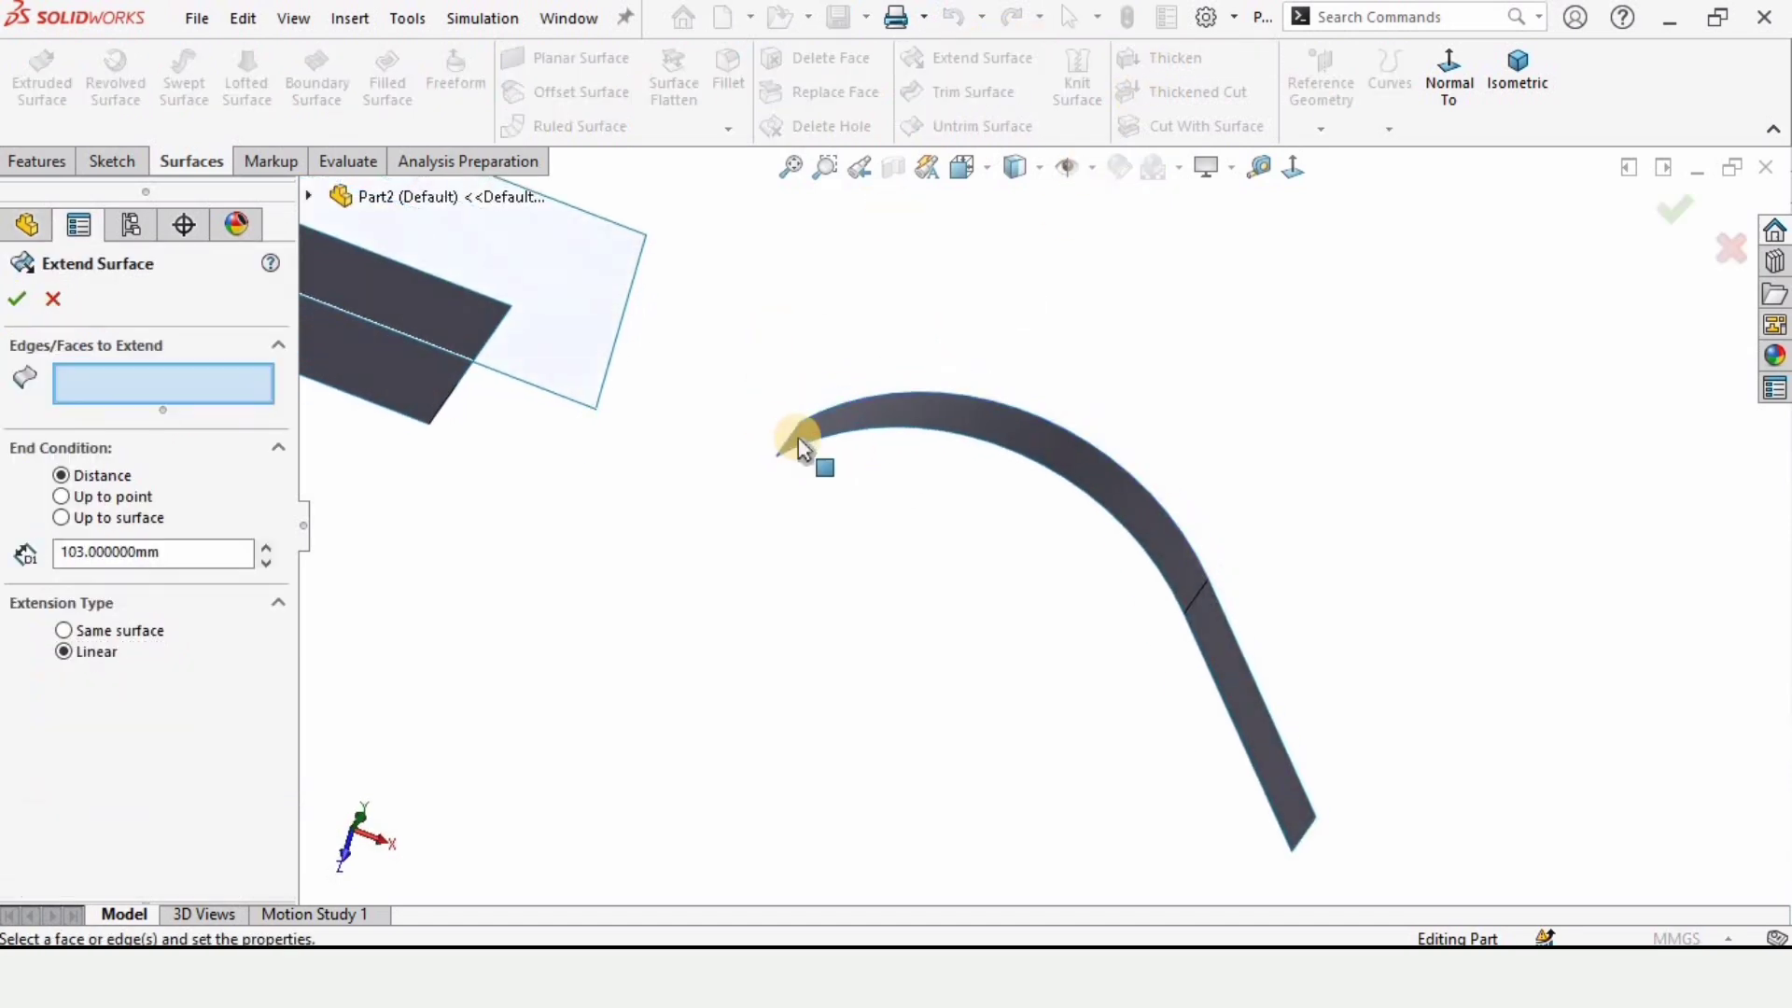
left_click(806, 449)
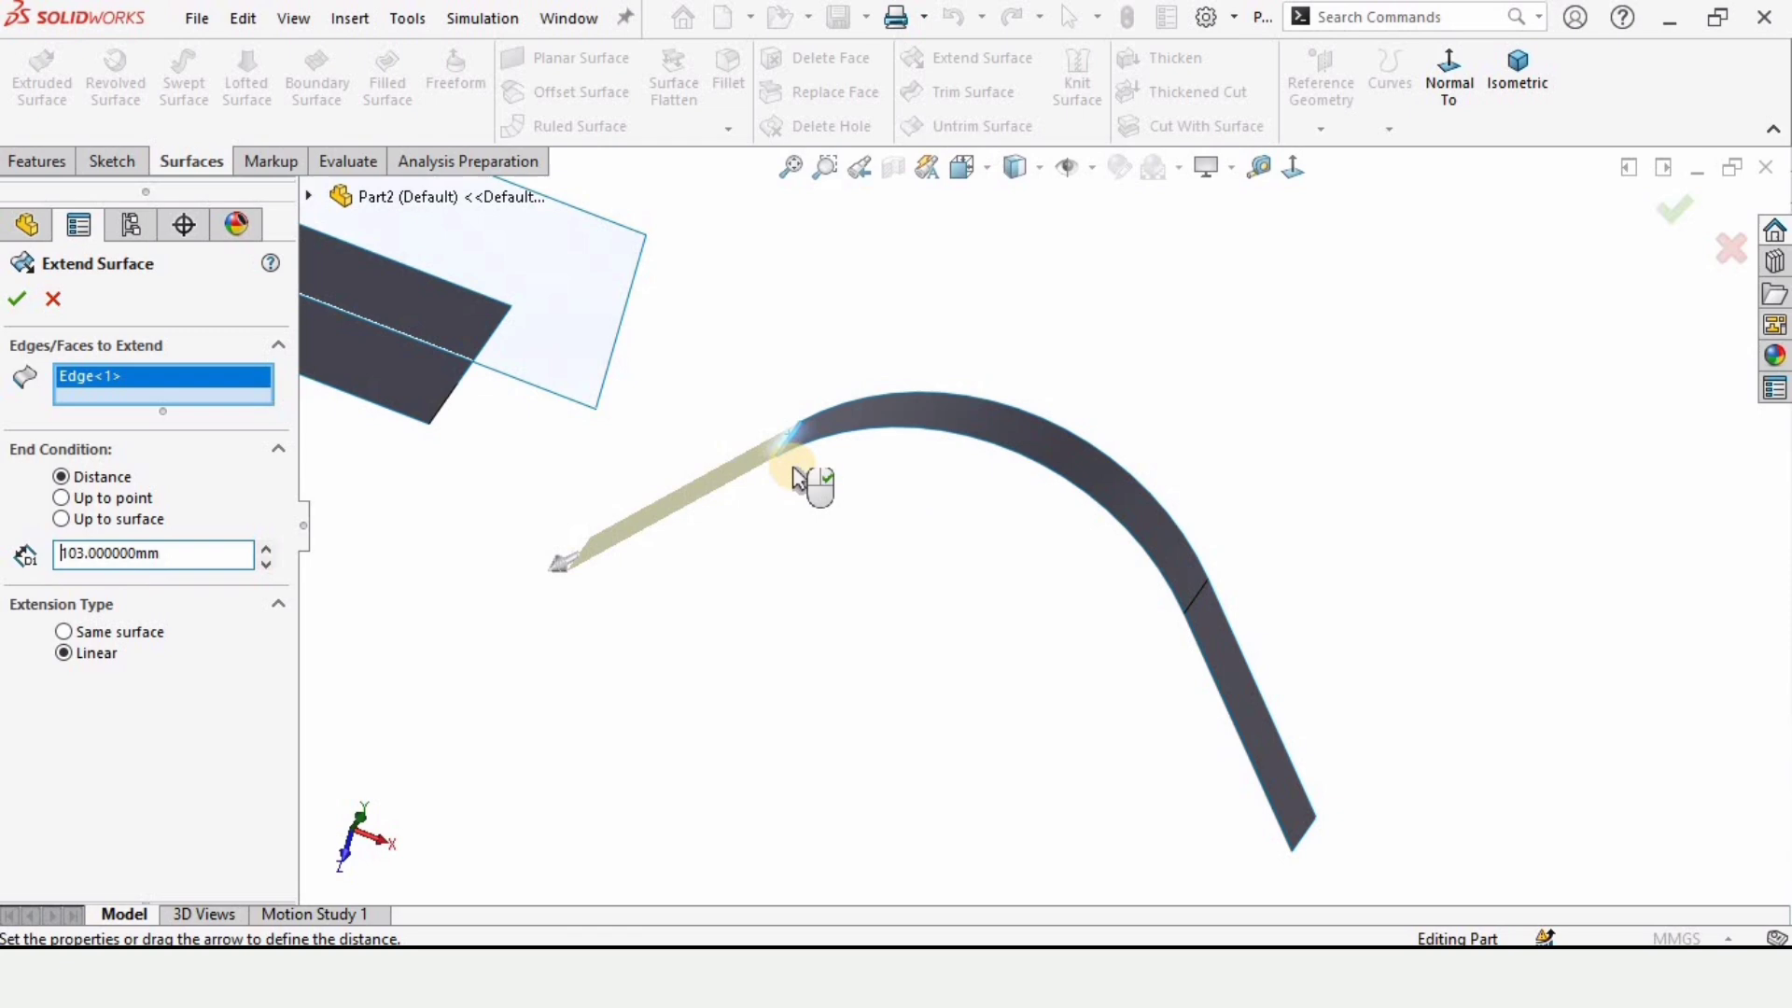
left_click(67, 633)
middle_click_drag(843, 608, 1072, 468)
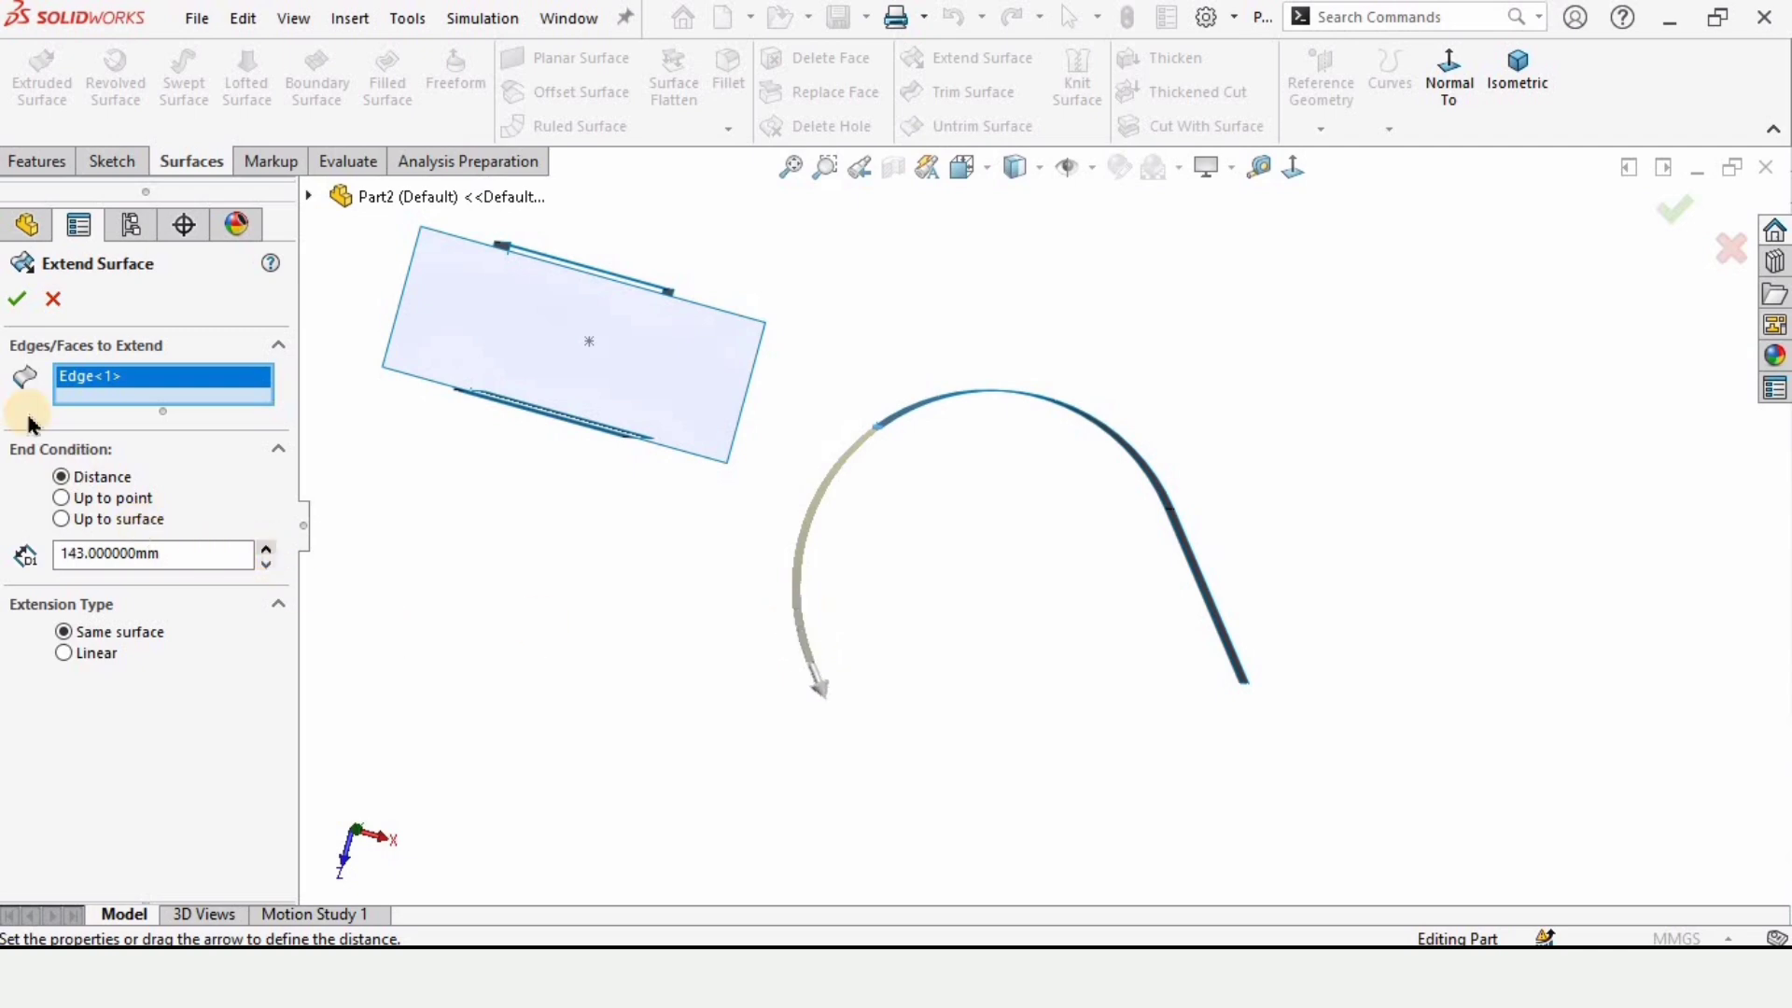
left_click(16, 299)
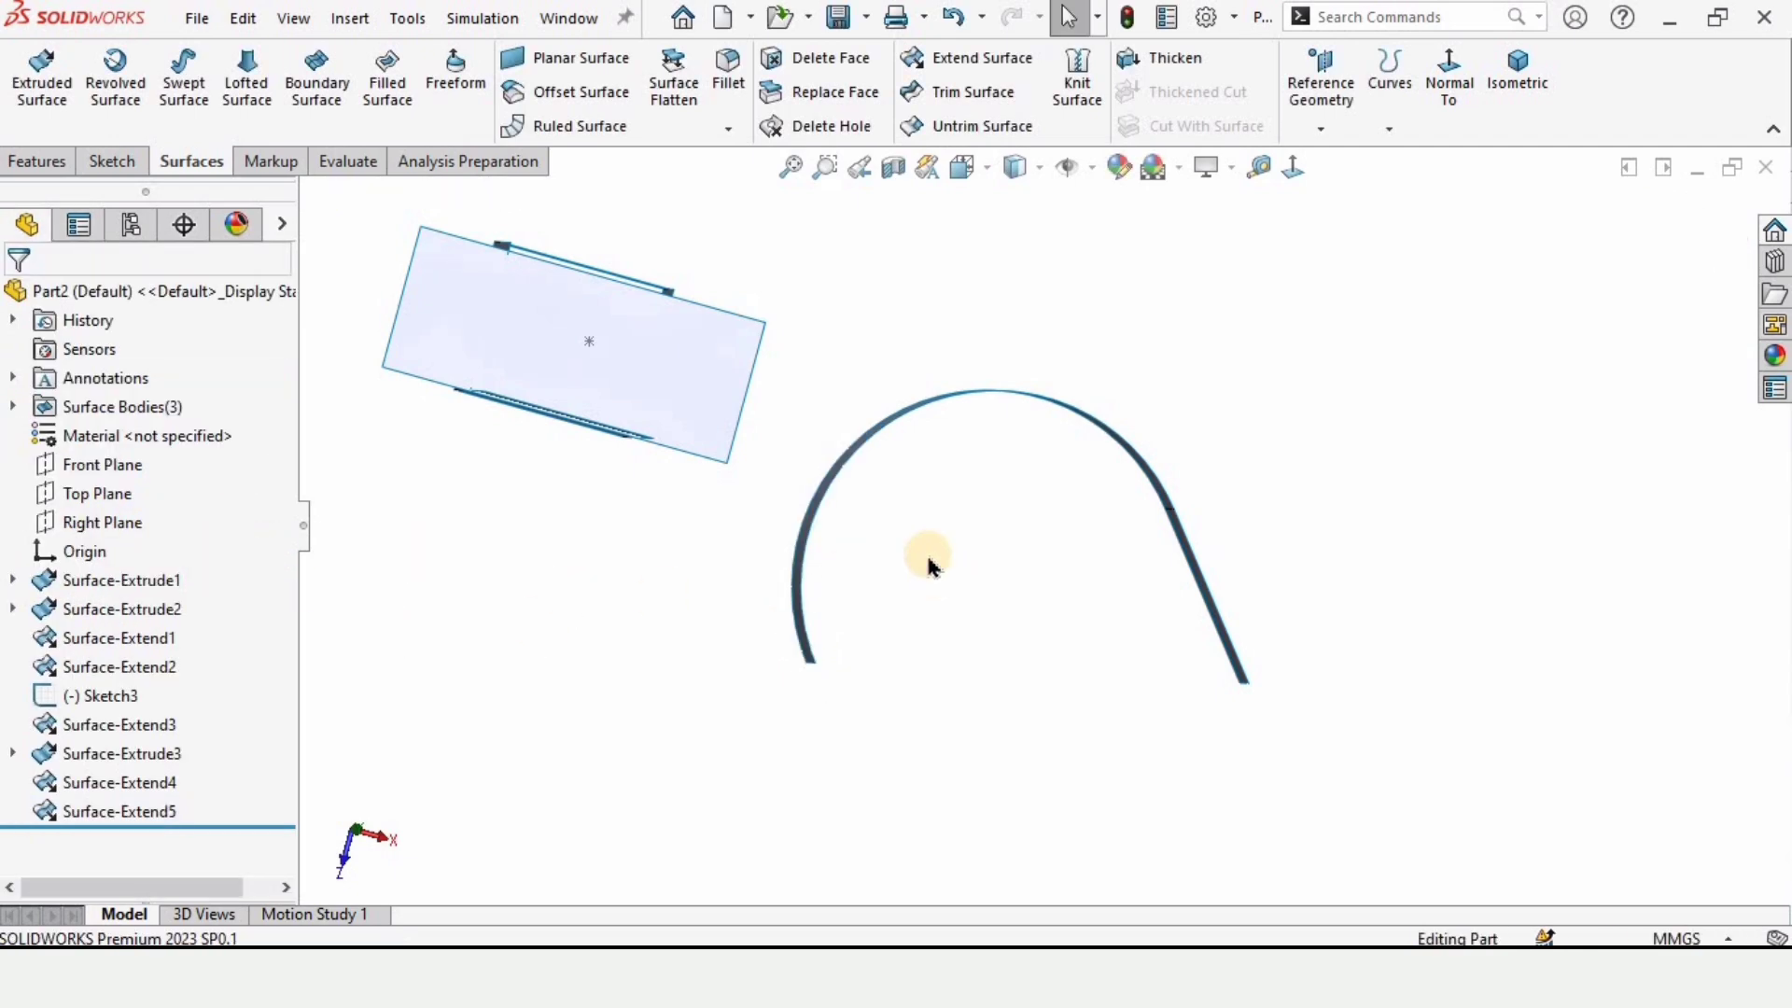